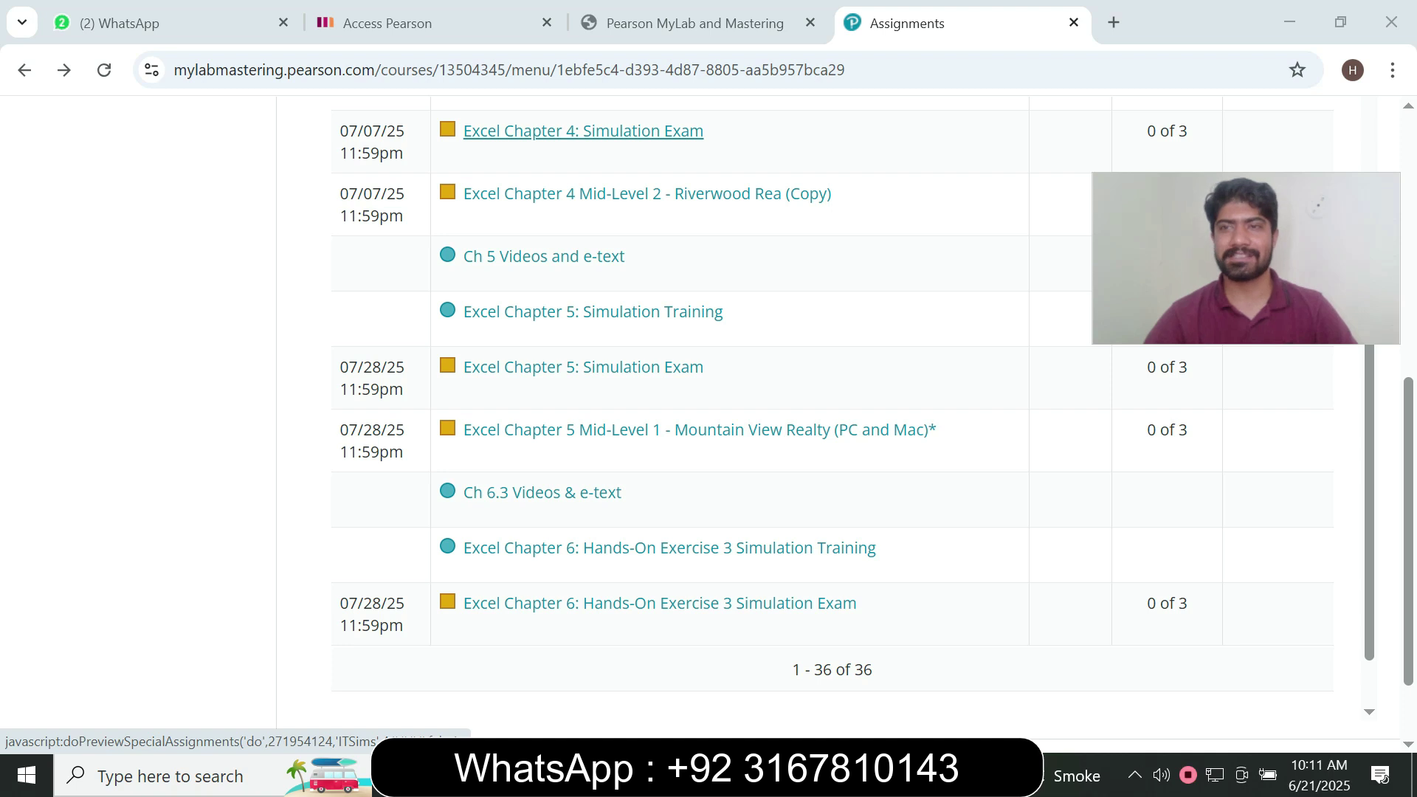
# Open the Excel Chapter 4: Simulation Exam assignment, start the attempt and maximize its window.
pyautogui.click(582, 131)
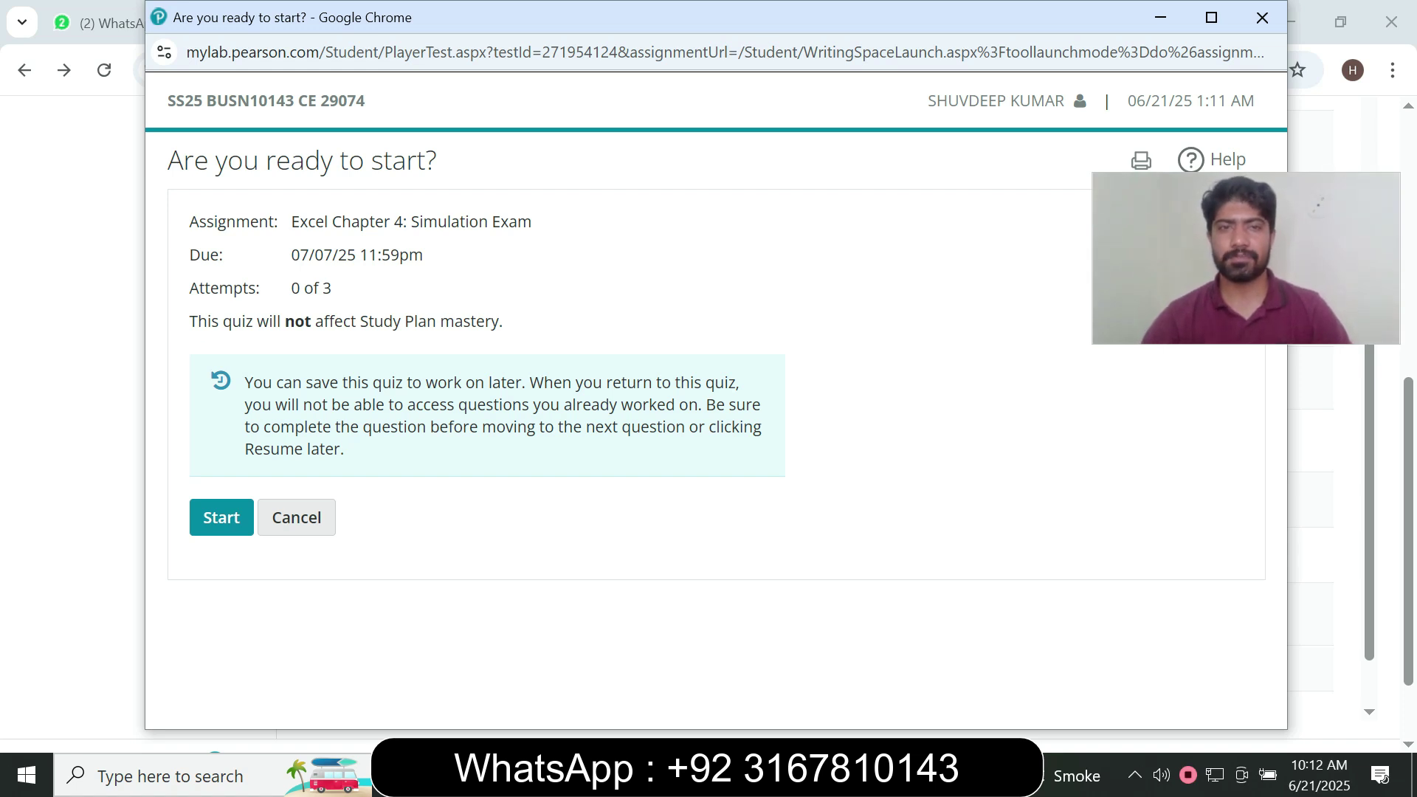
pyautogui.click(222, 517)
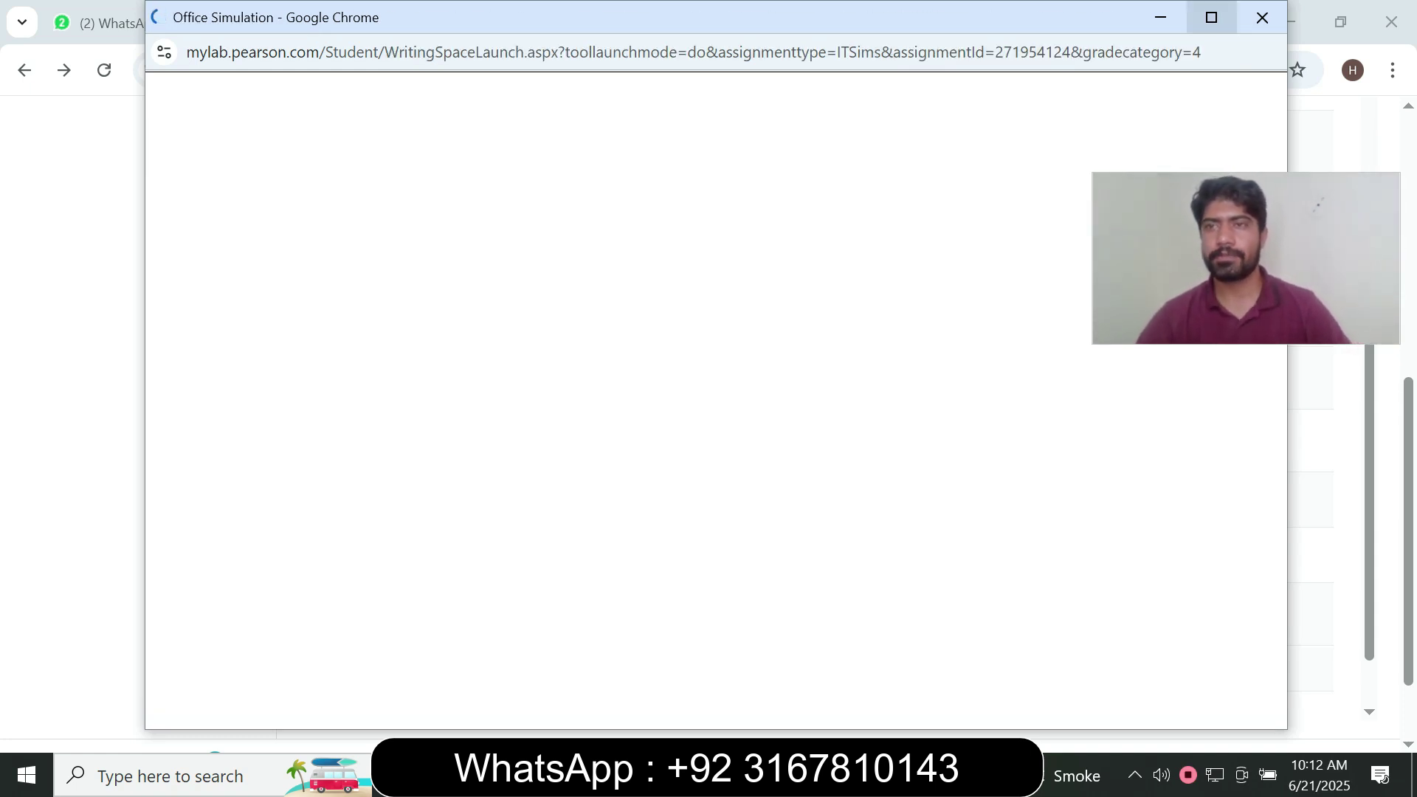
pyautogui.click(1211, 17)
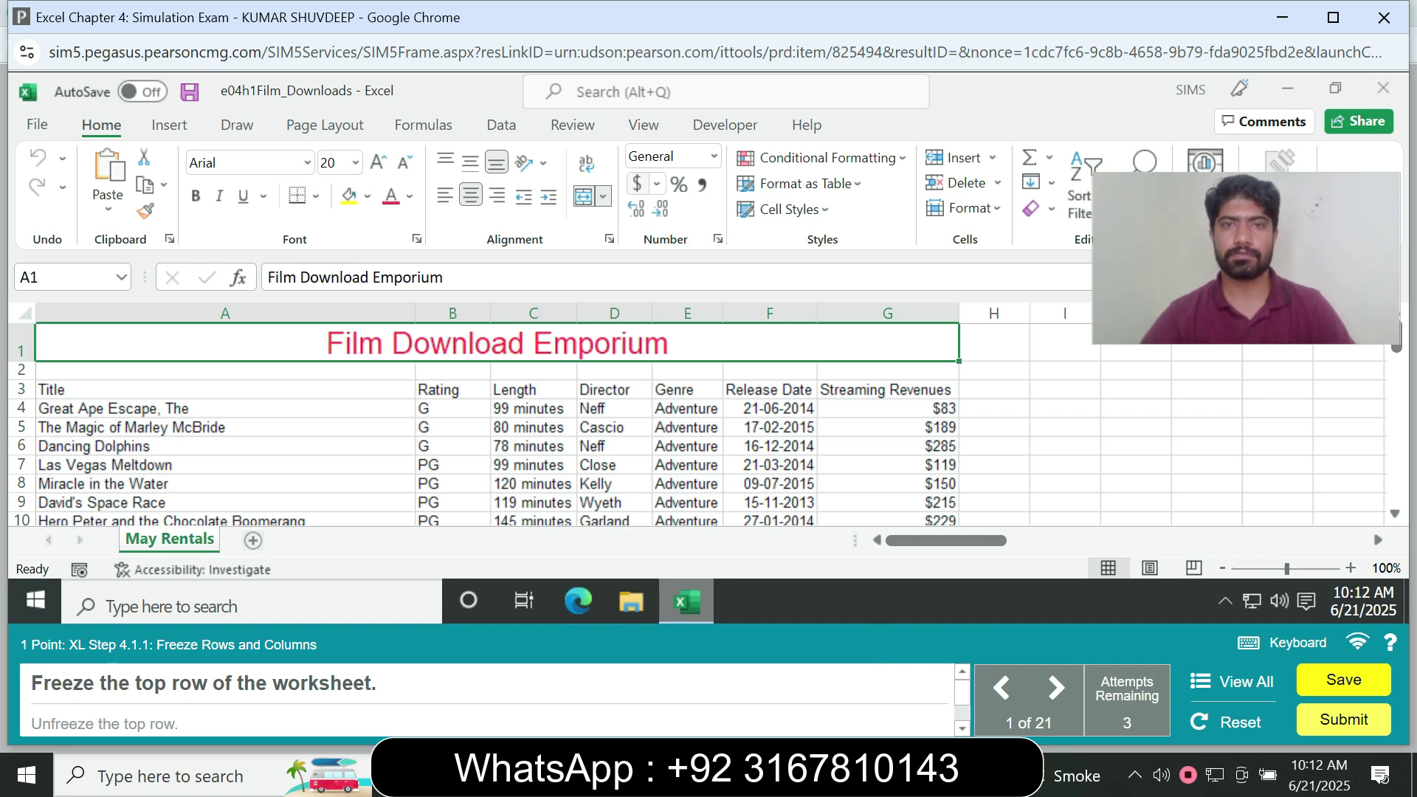
# Freeze the top row of the May Rentals worksheet and unfreeze it again.
pyautogui.click(644, 126)
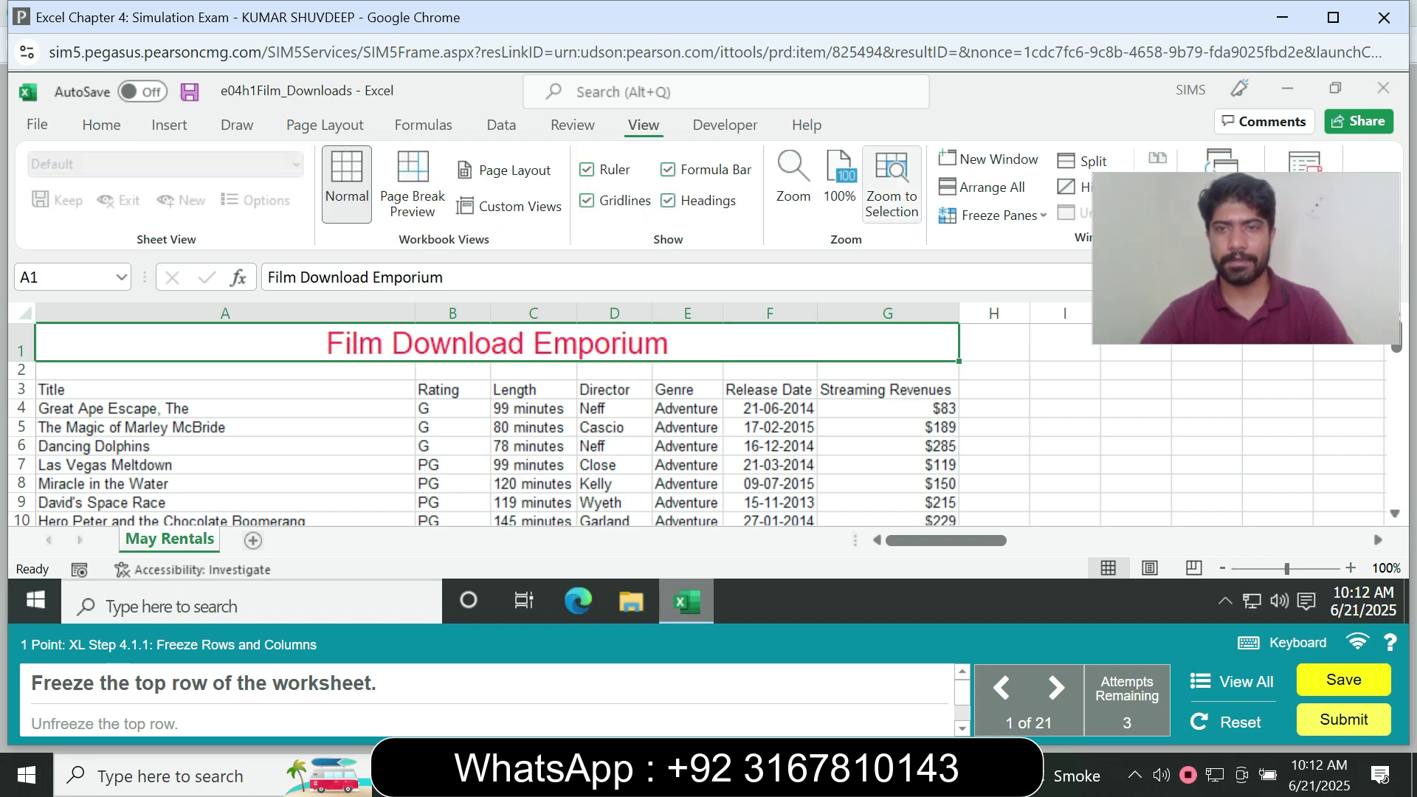
pyautogui.click(992, 215)
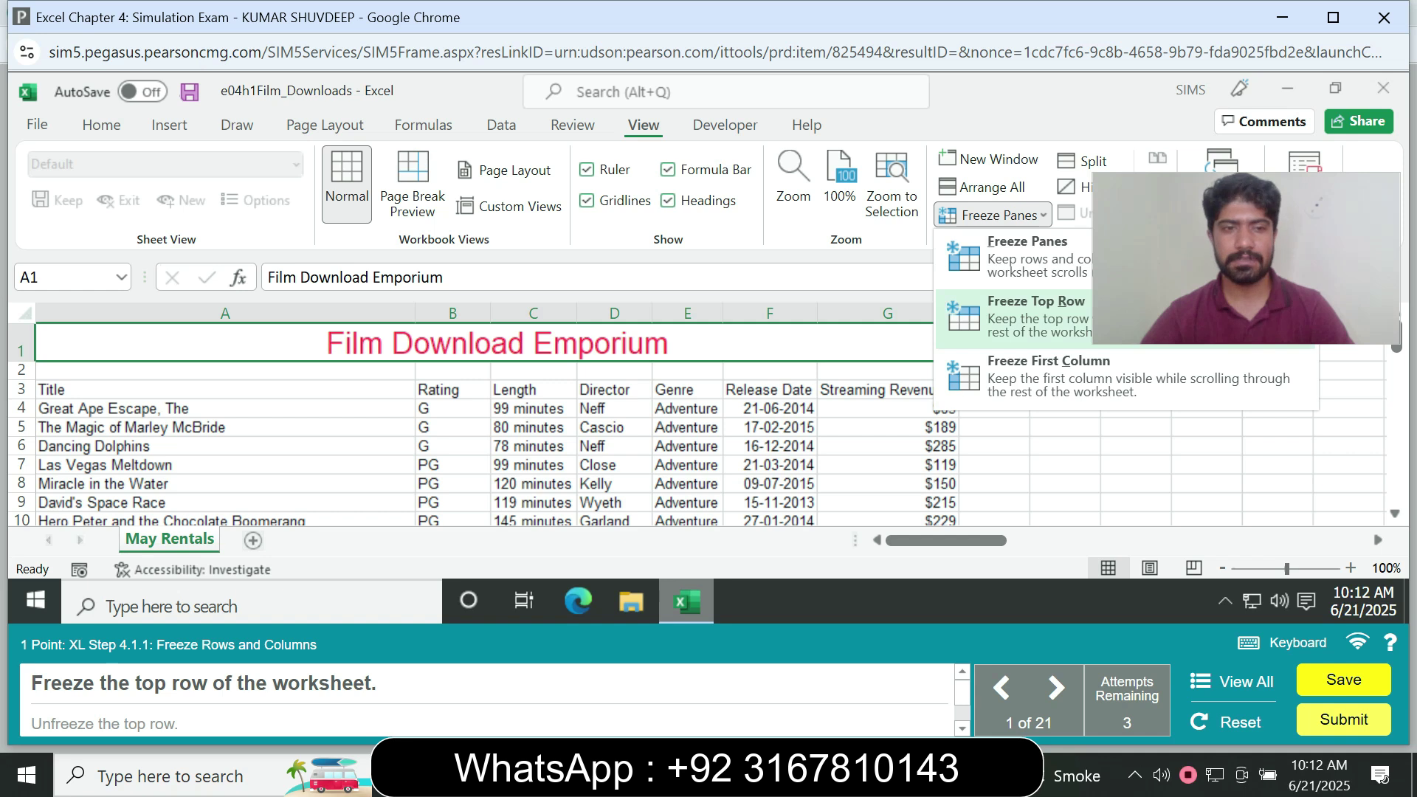
pyautogui.click(1151, 317)
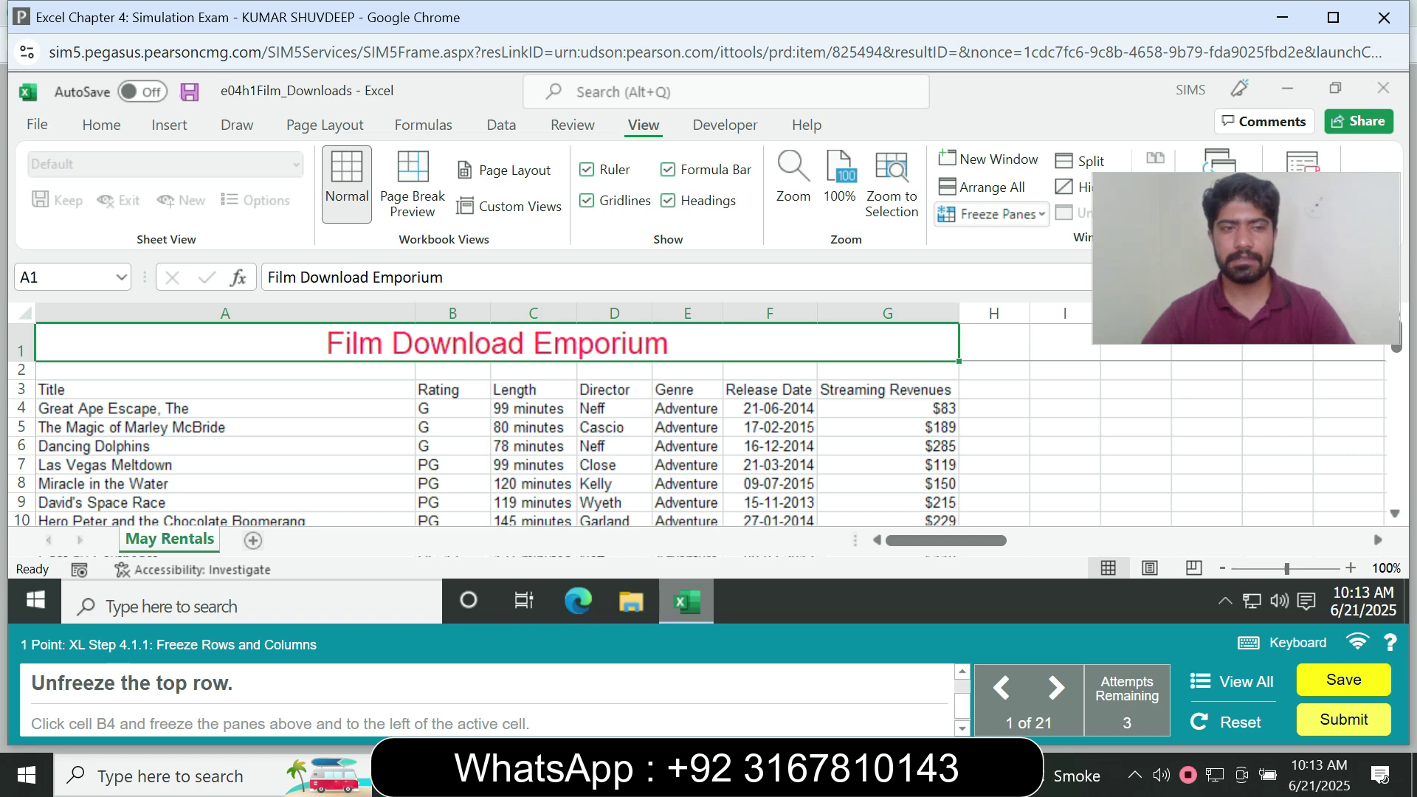
pyautogui.click(991, 214)
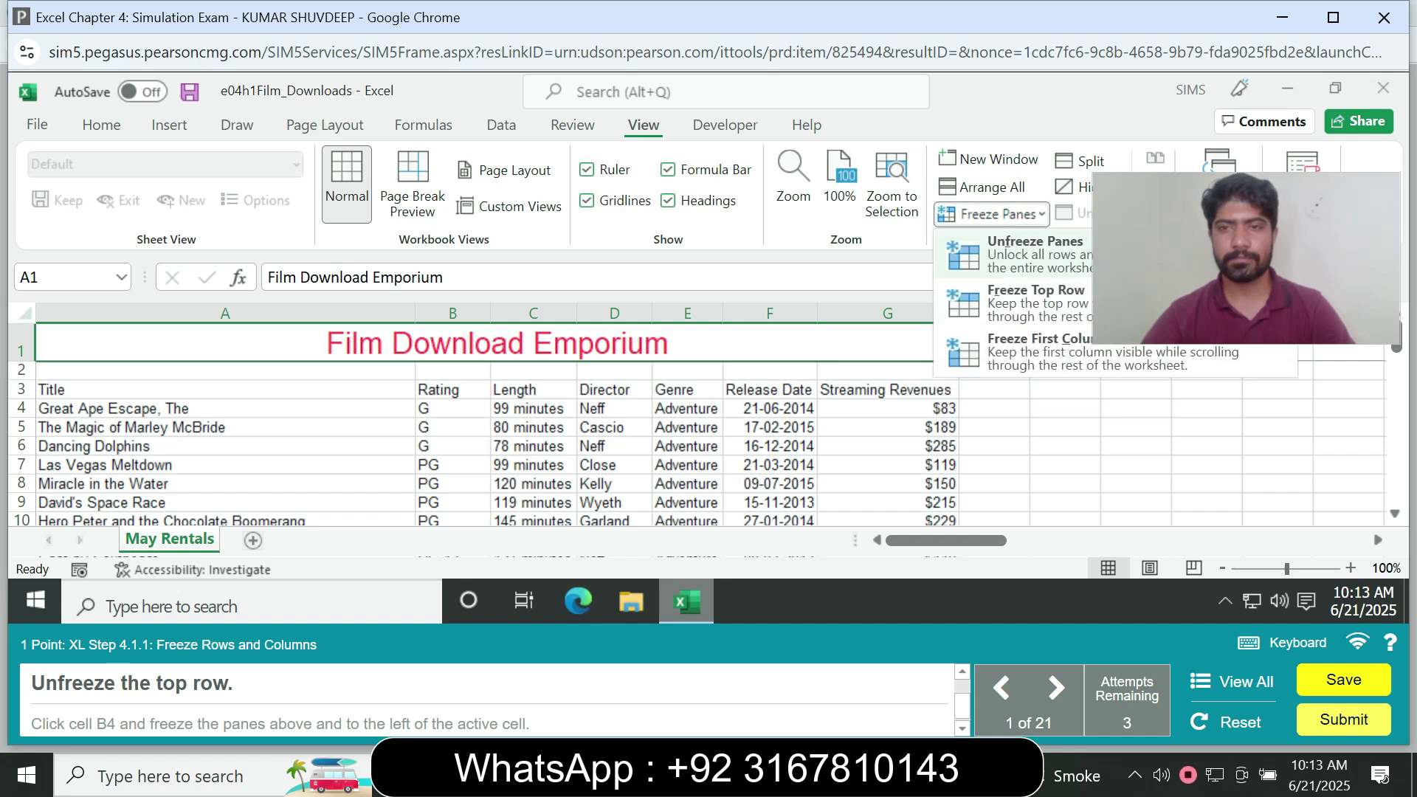
pyautogui.click(1035, 254)
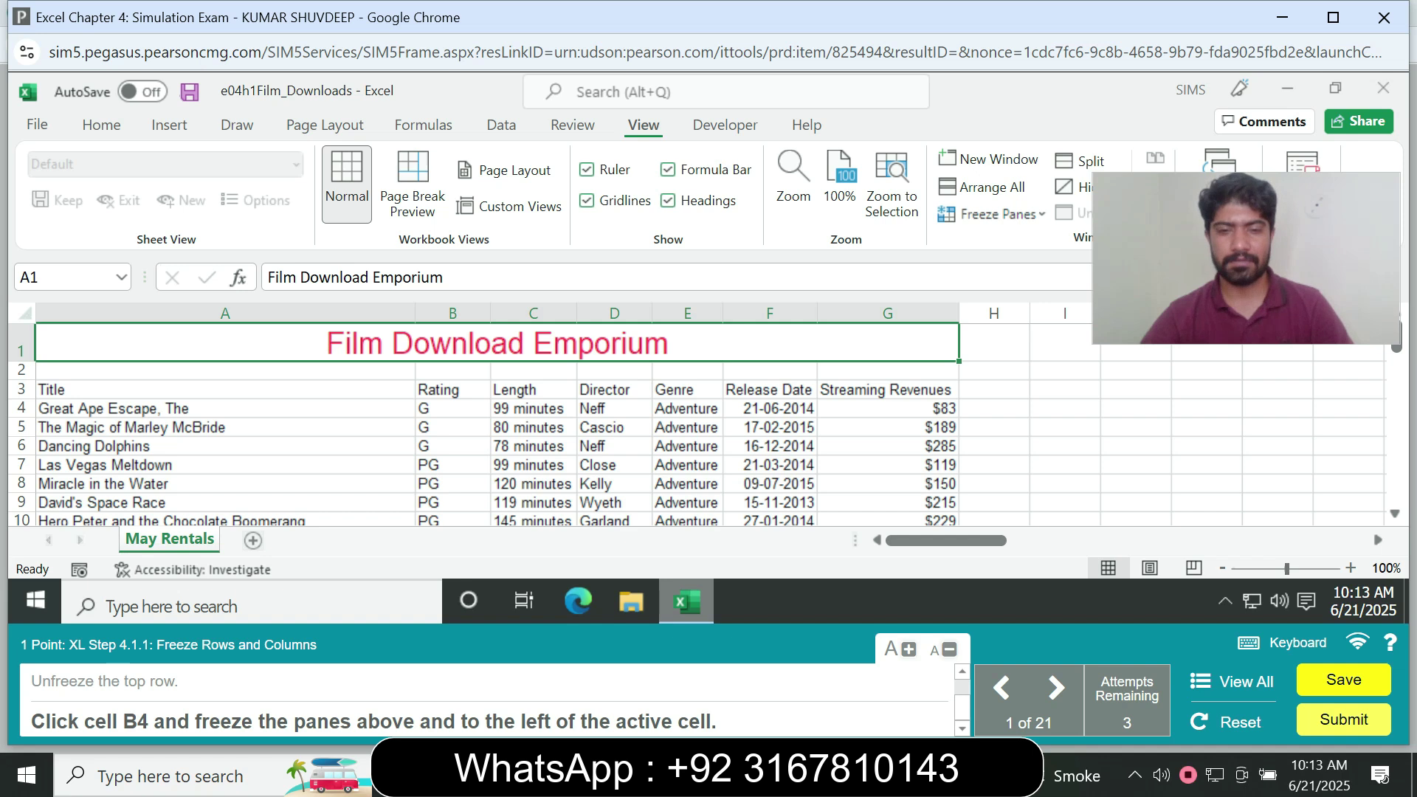
# Select cell B4 and freeze the panes above and to the left of it.
pyautogui.click(65, 277)
pyautogui.write('B4')
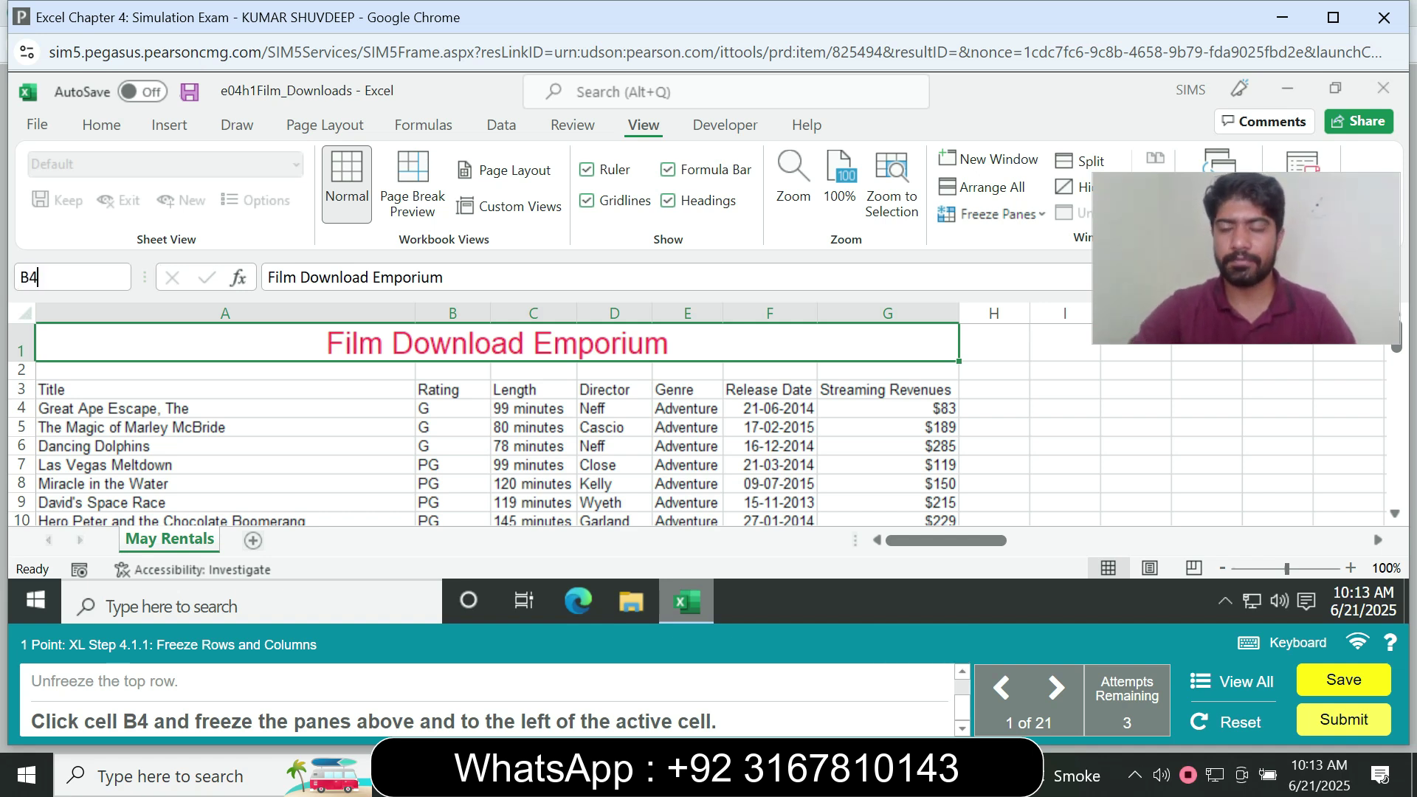
pyautogui.press('Return')
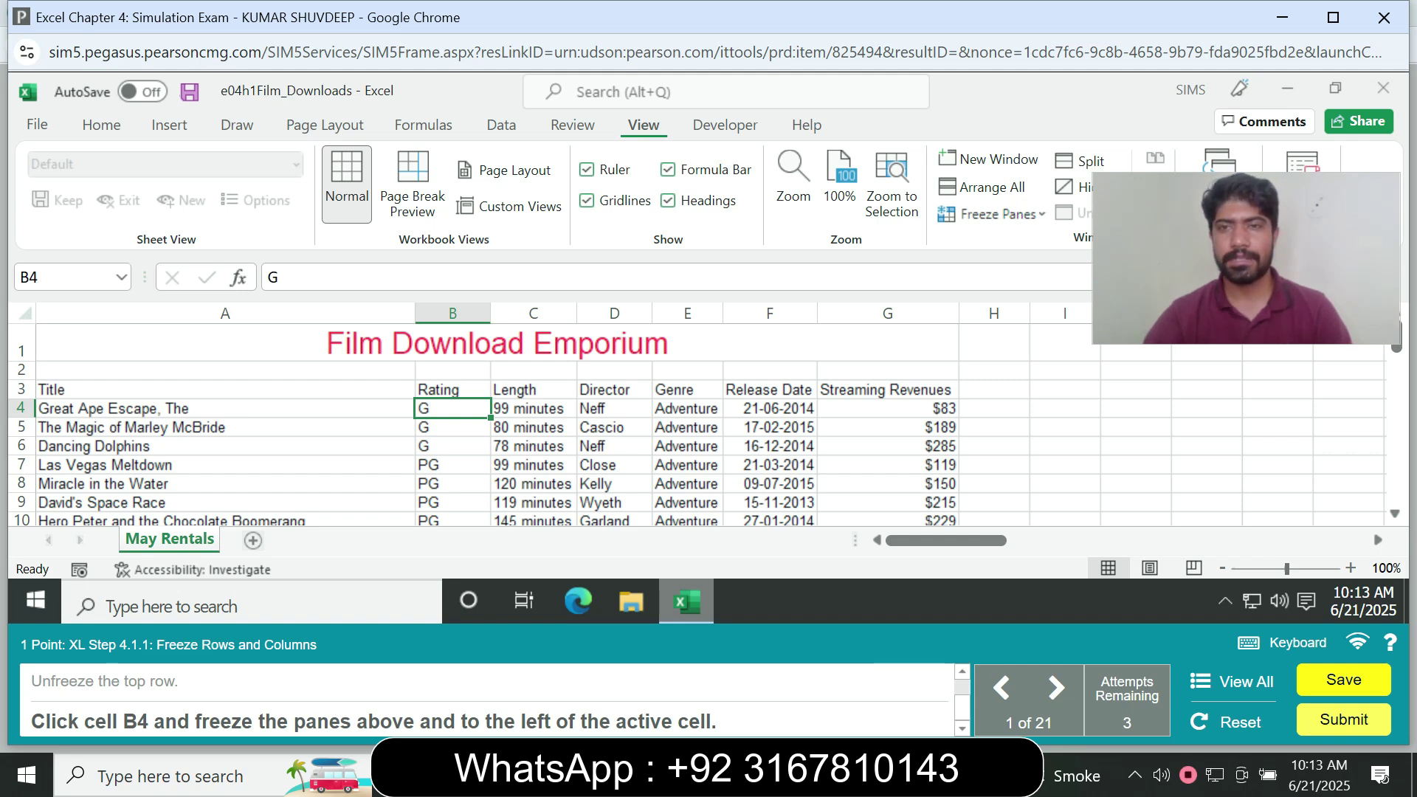
pyautogui.click(988, 214)
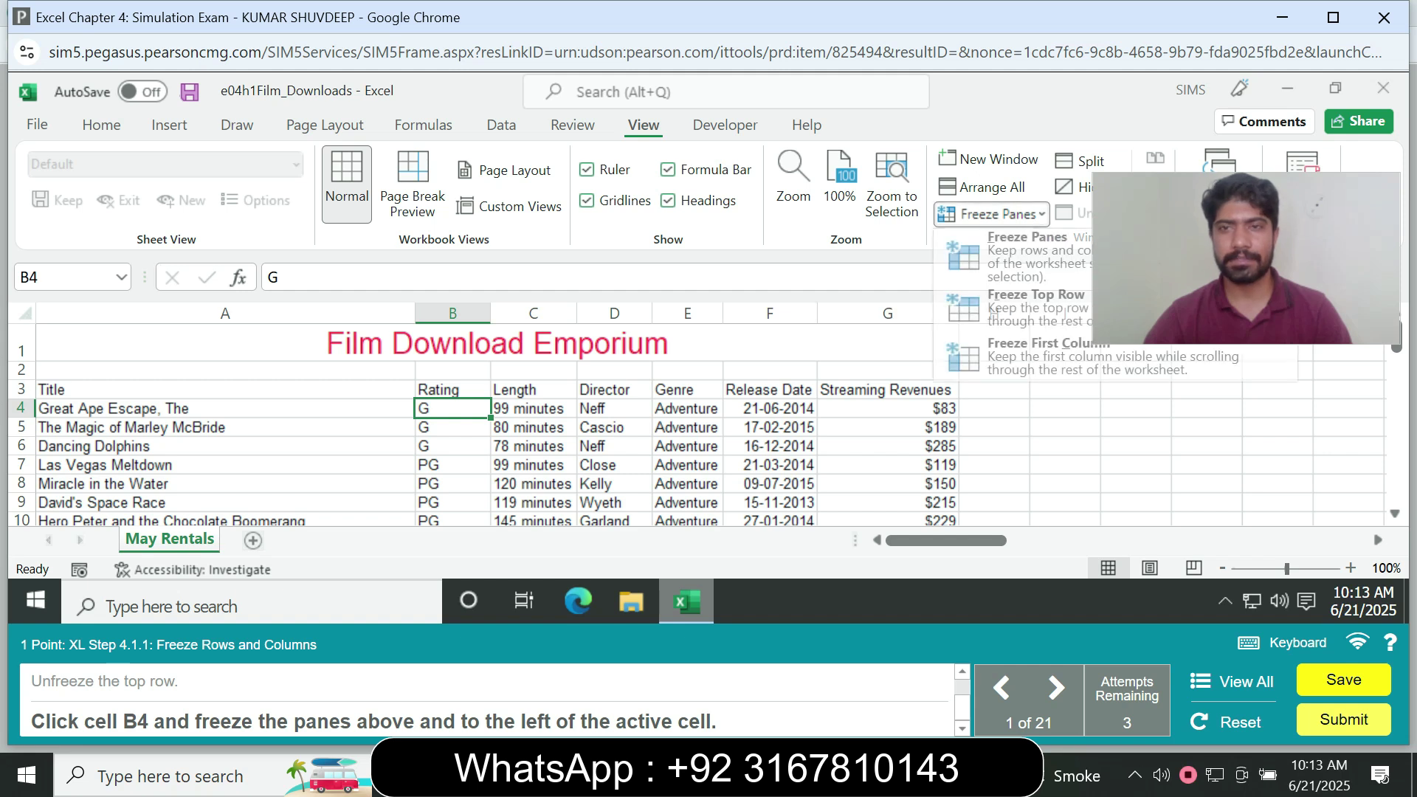
pyautogui.click(1011, 255)
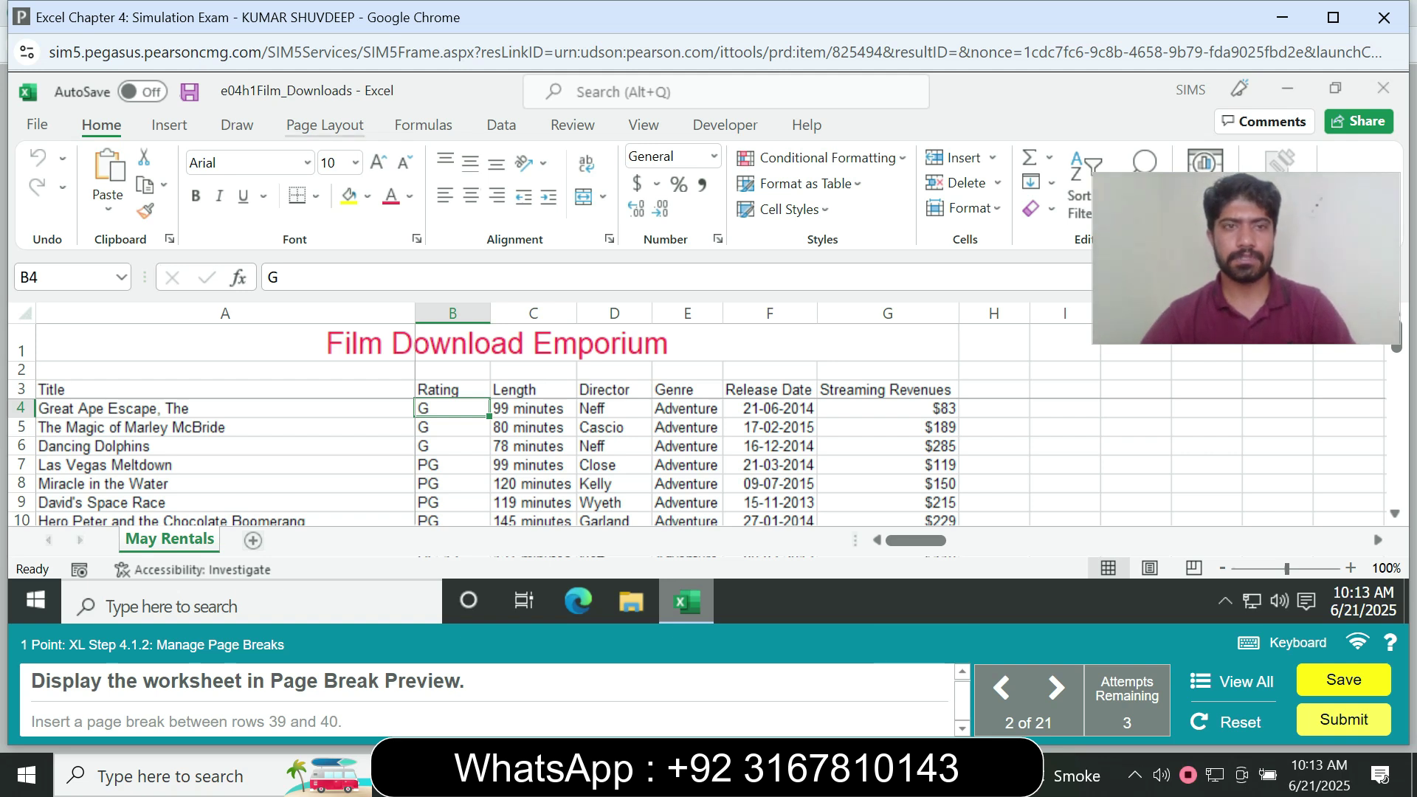
# Display the May Rentals worksheet in Page Break Preview.
pyautogui.click(325, 126)
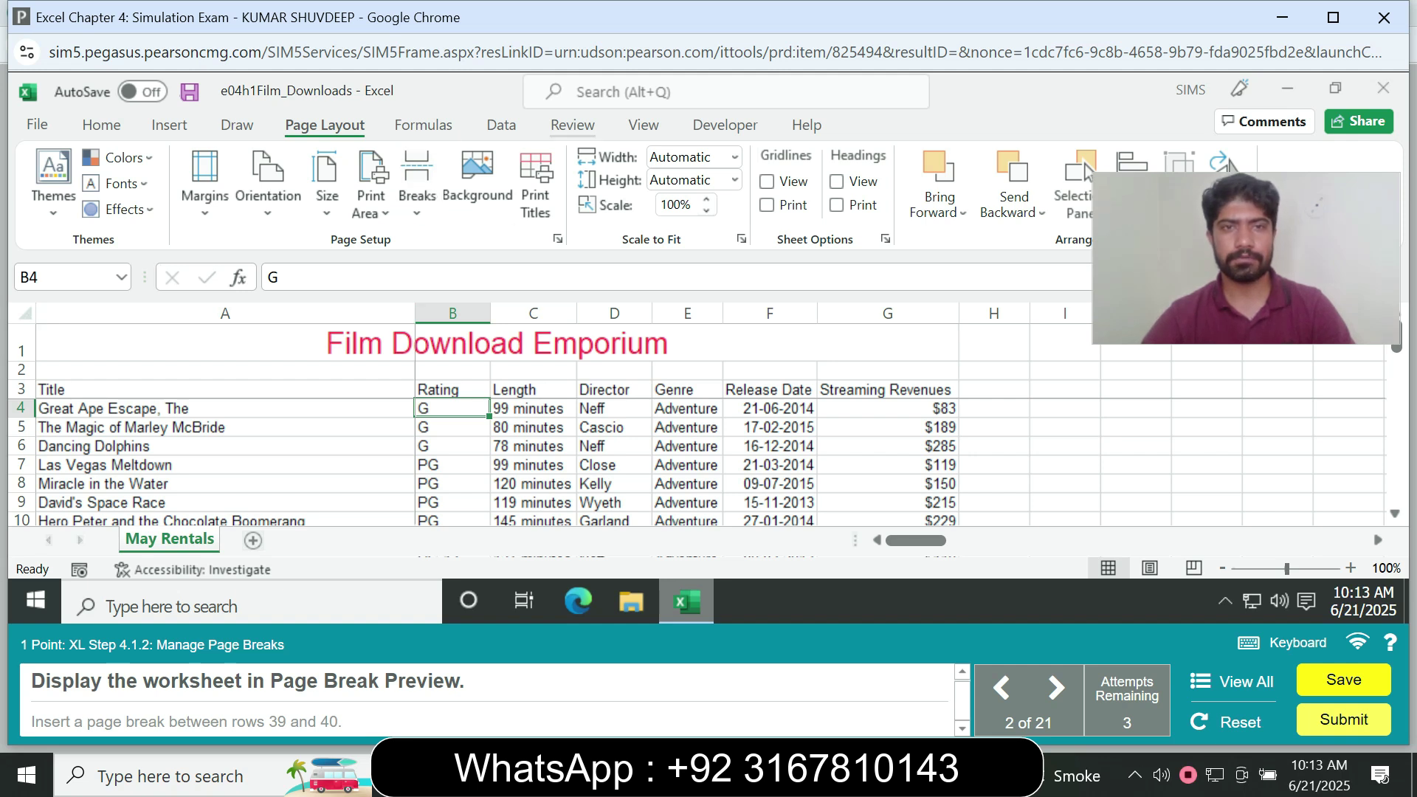
pyautogui.click(643, 125)
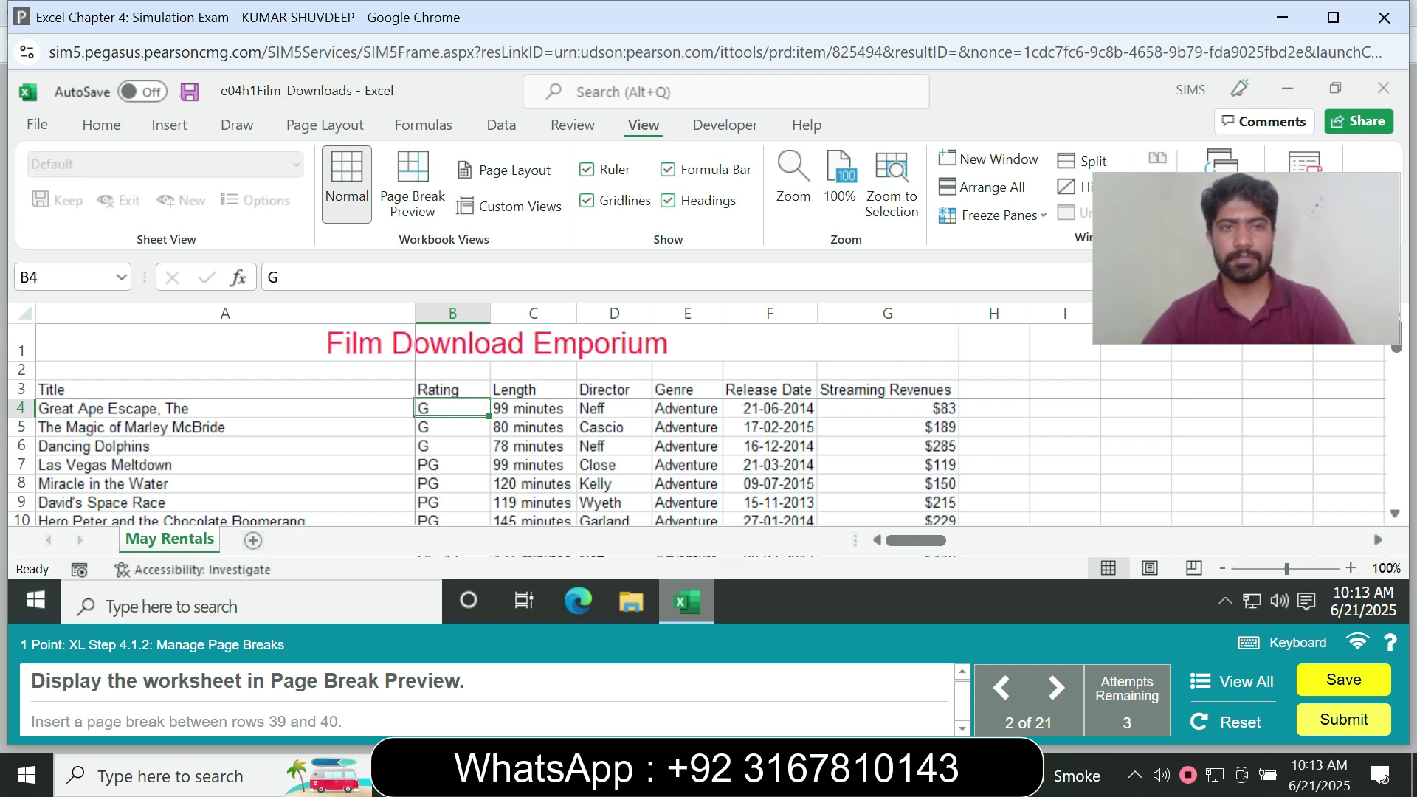
pyautogui.click(412, 183)
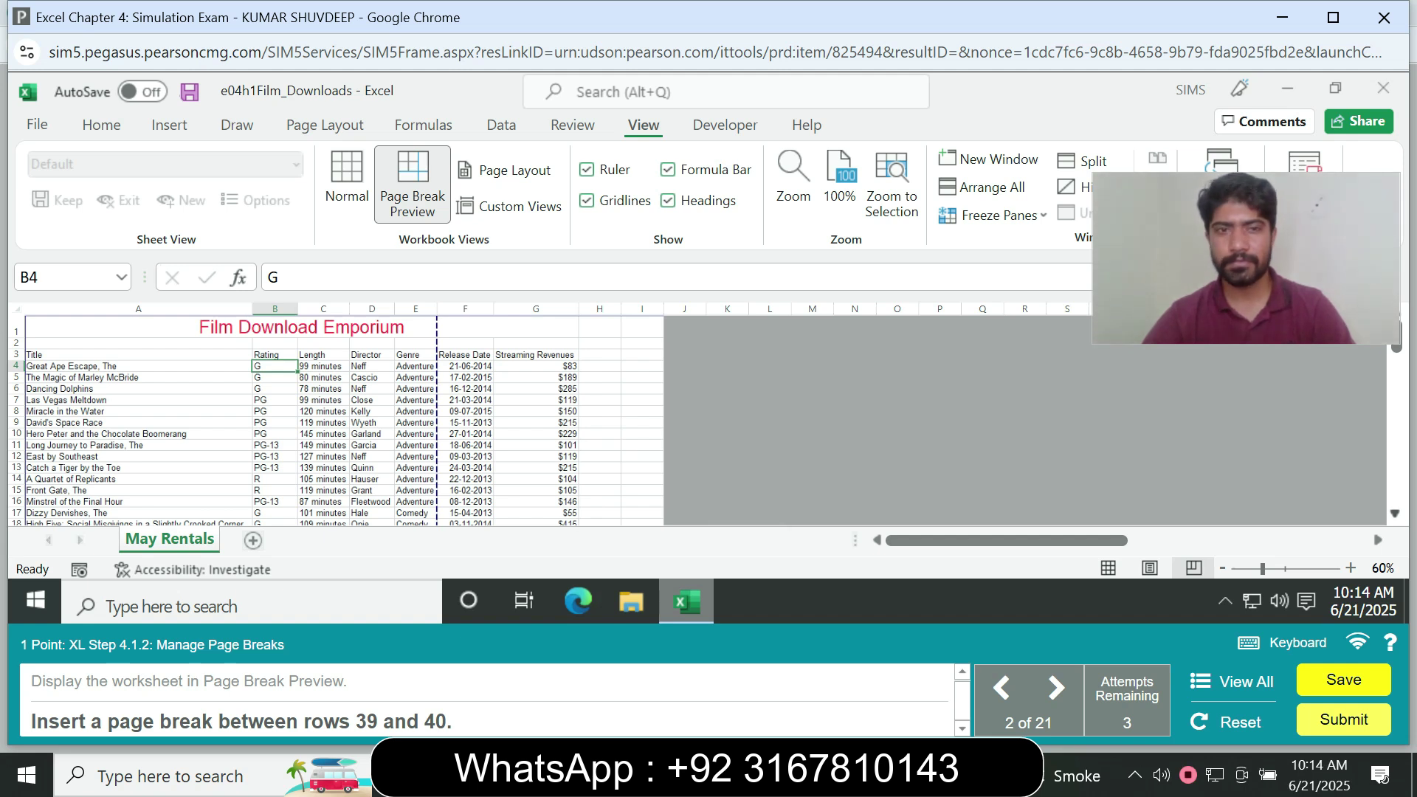
# Insert a page break between rows 39 and 40 of the May Rentals worksheet.
pyautogui.scroll(-2, 335, 421)
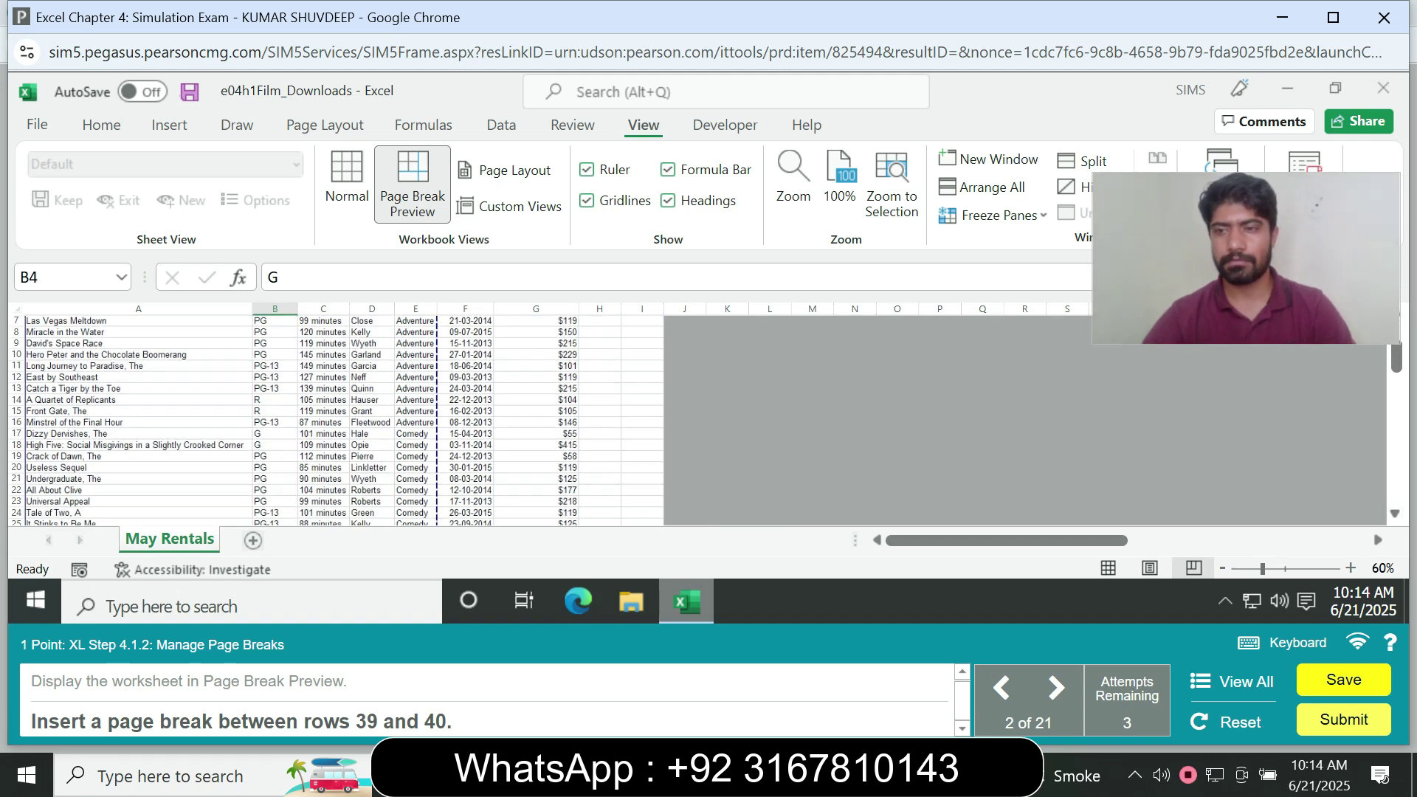
pyautogui.click(1351, 568)
pyautogui.click(1350, 568)
pyautogui.click(1351, 568)
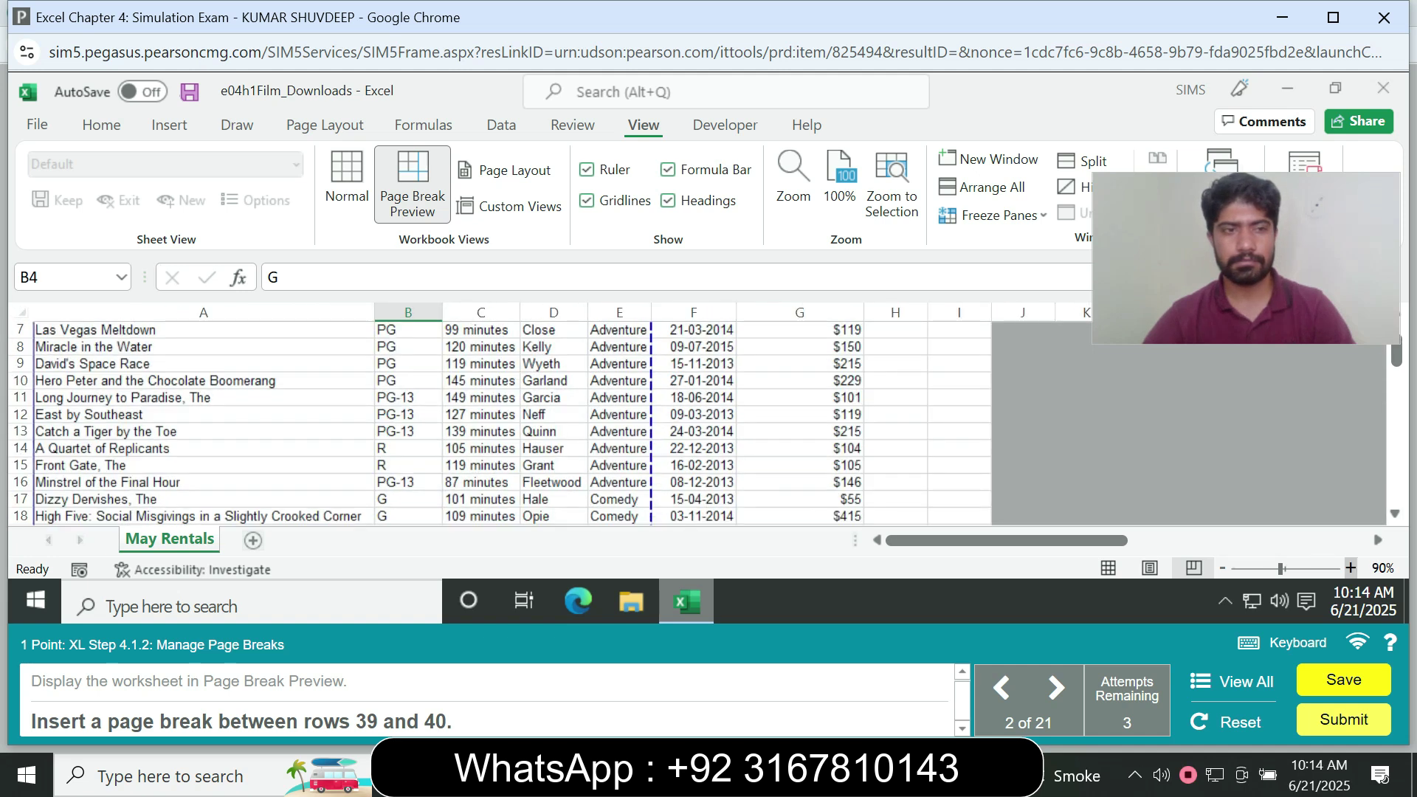
pyautogui.click(1350, 568)
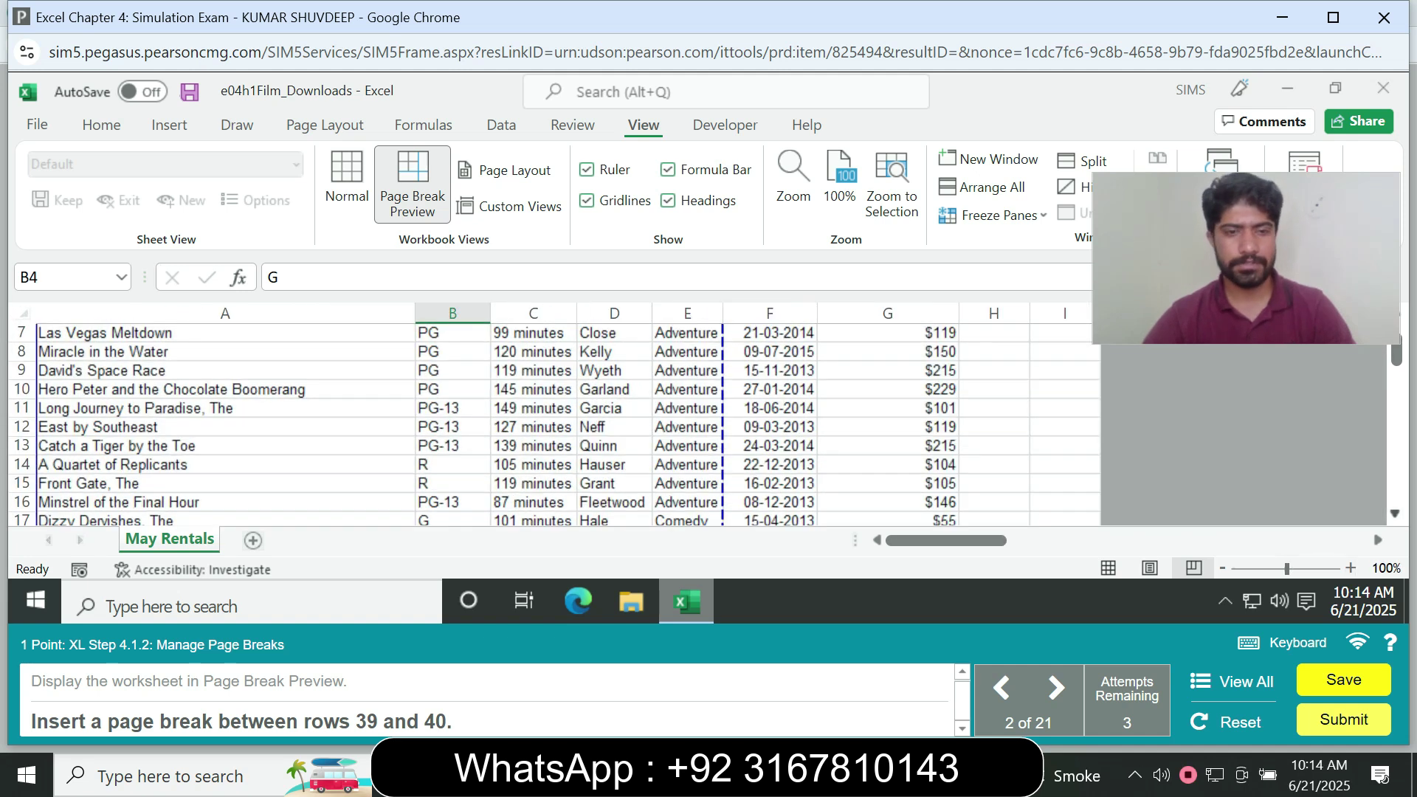
pyautogui.scroll(-3, 708, 426)
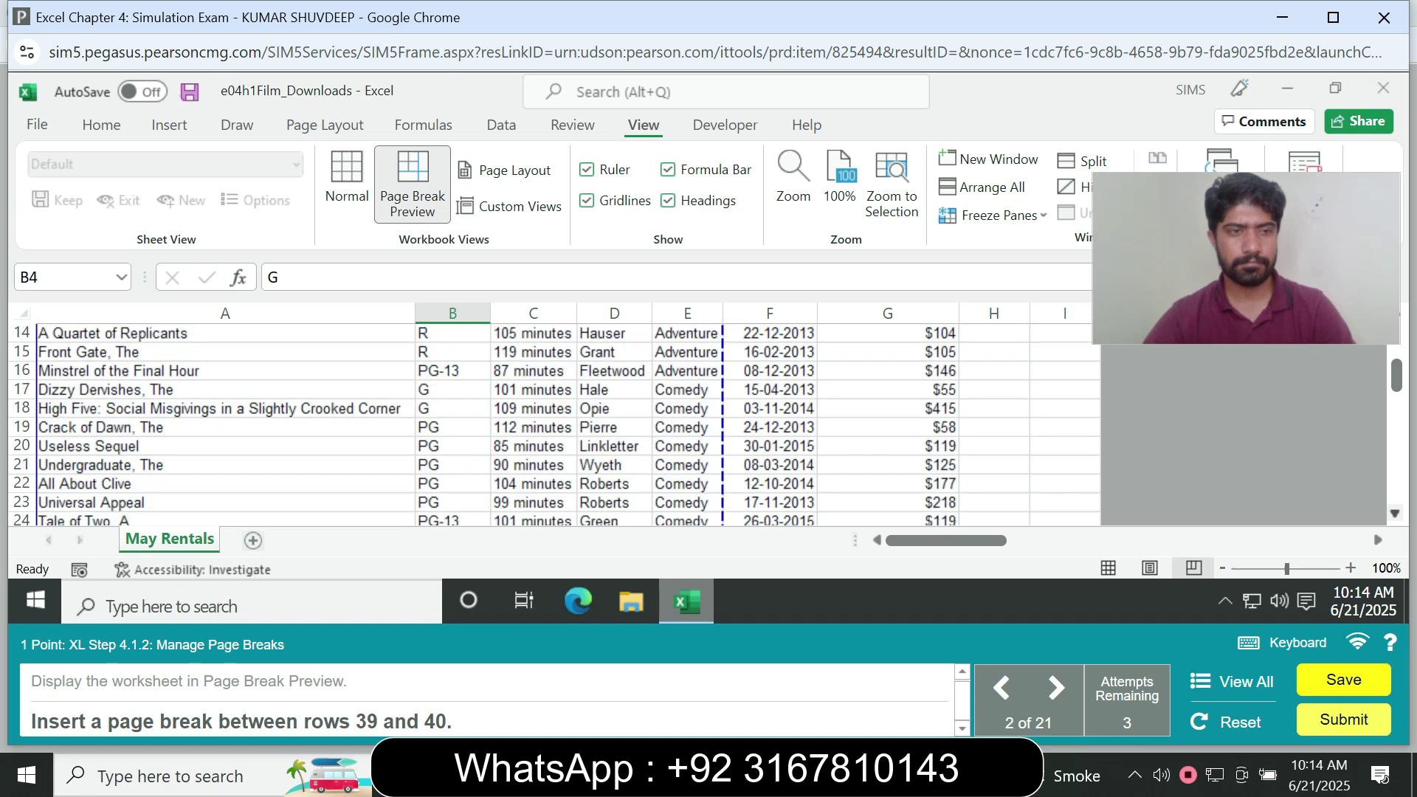
pyautogui.scroll(-4, 708, 426)
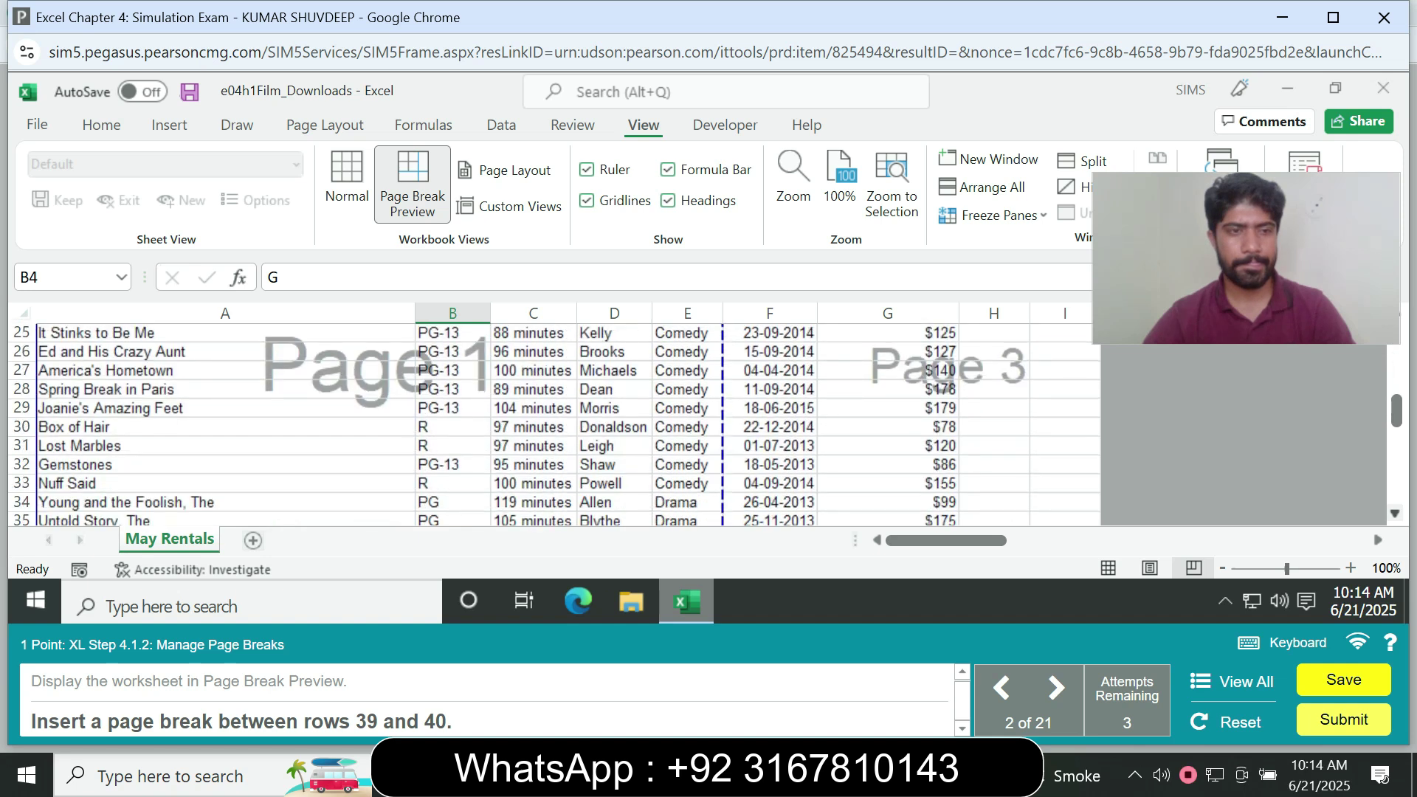
pyautogui.scroll(-3, 709, 427)
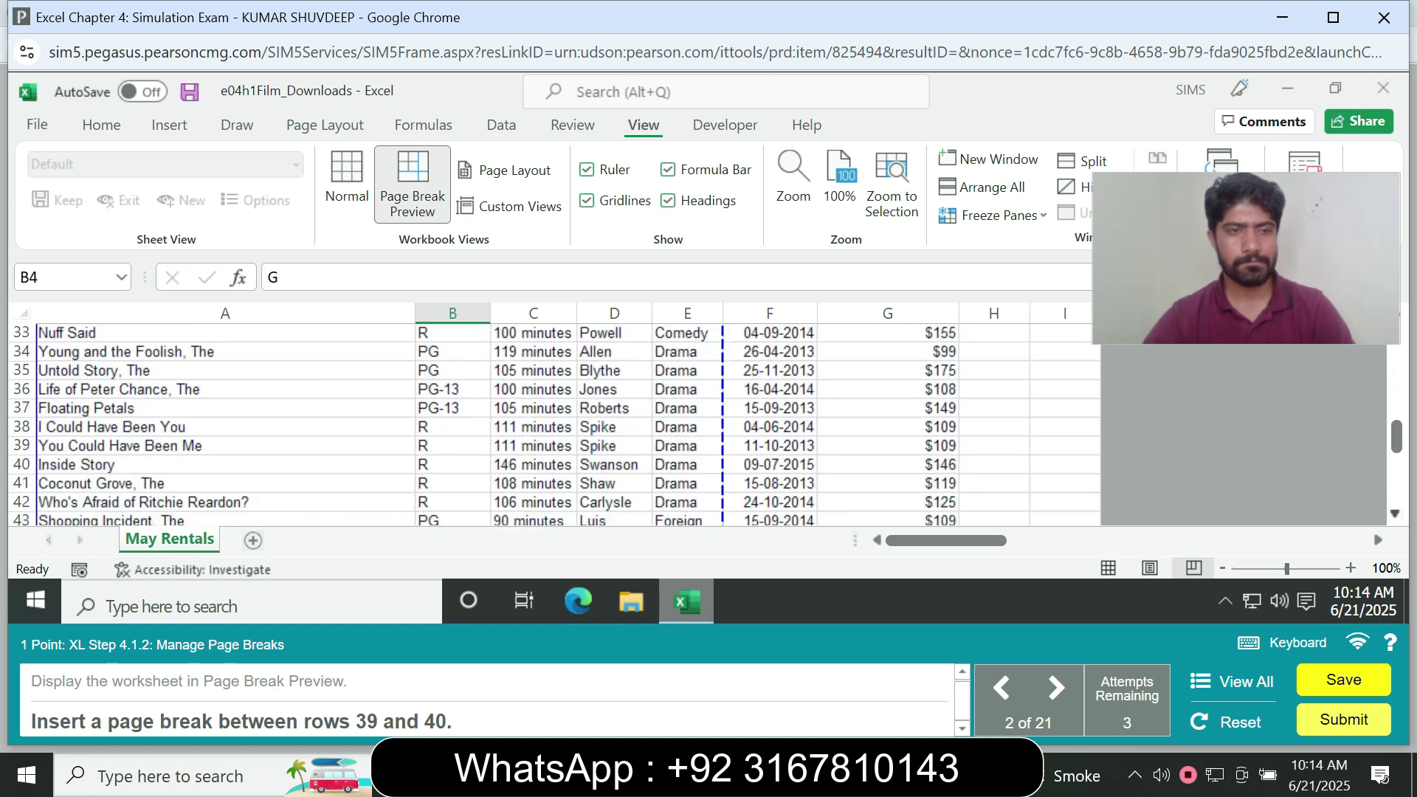
pyautogui.scroll(-4, 709, 426)
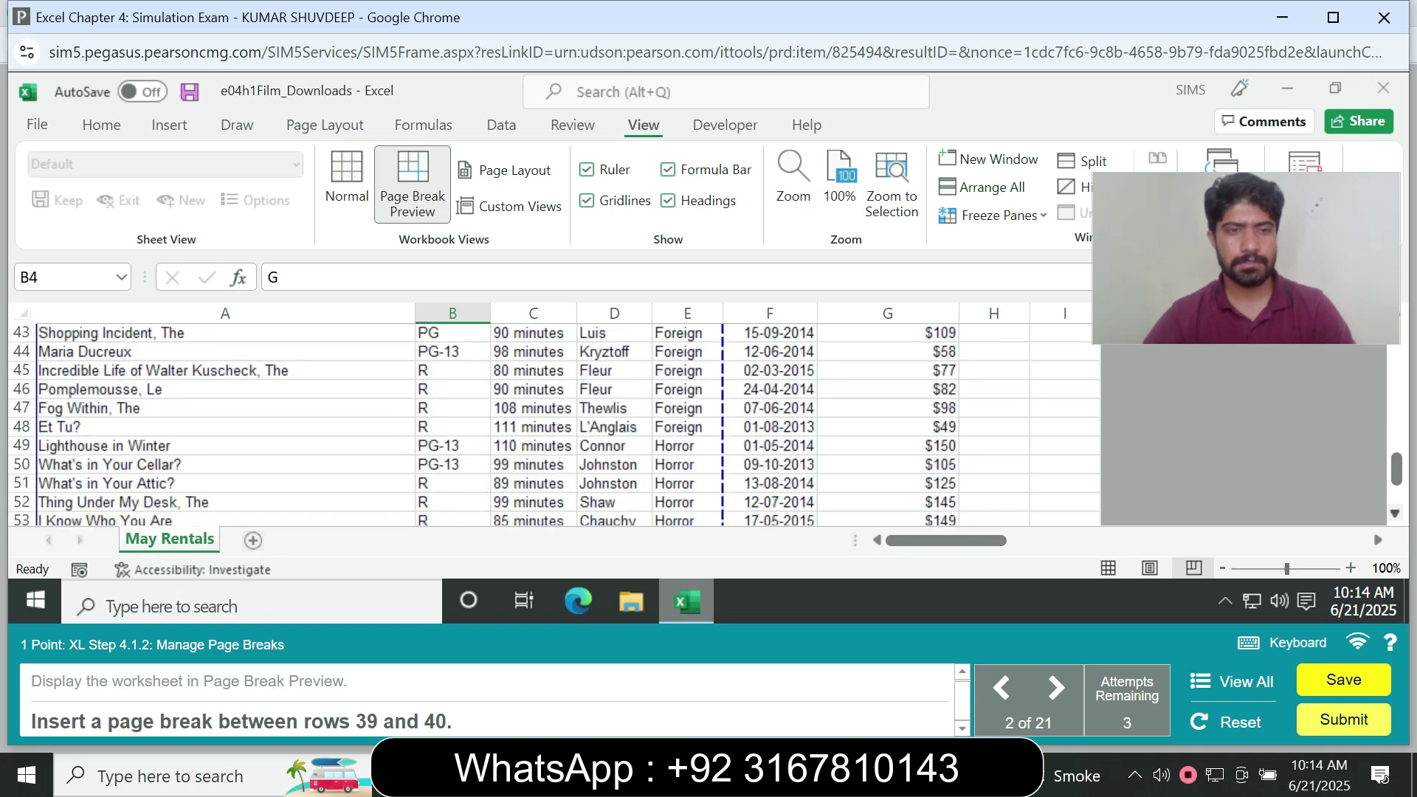
pyautogui.scroll(-2, 708, 427)
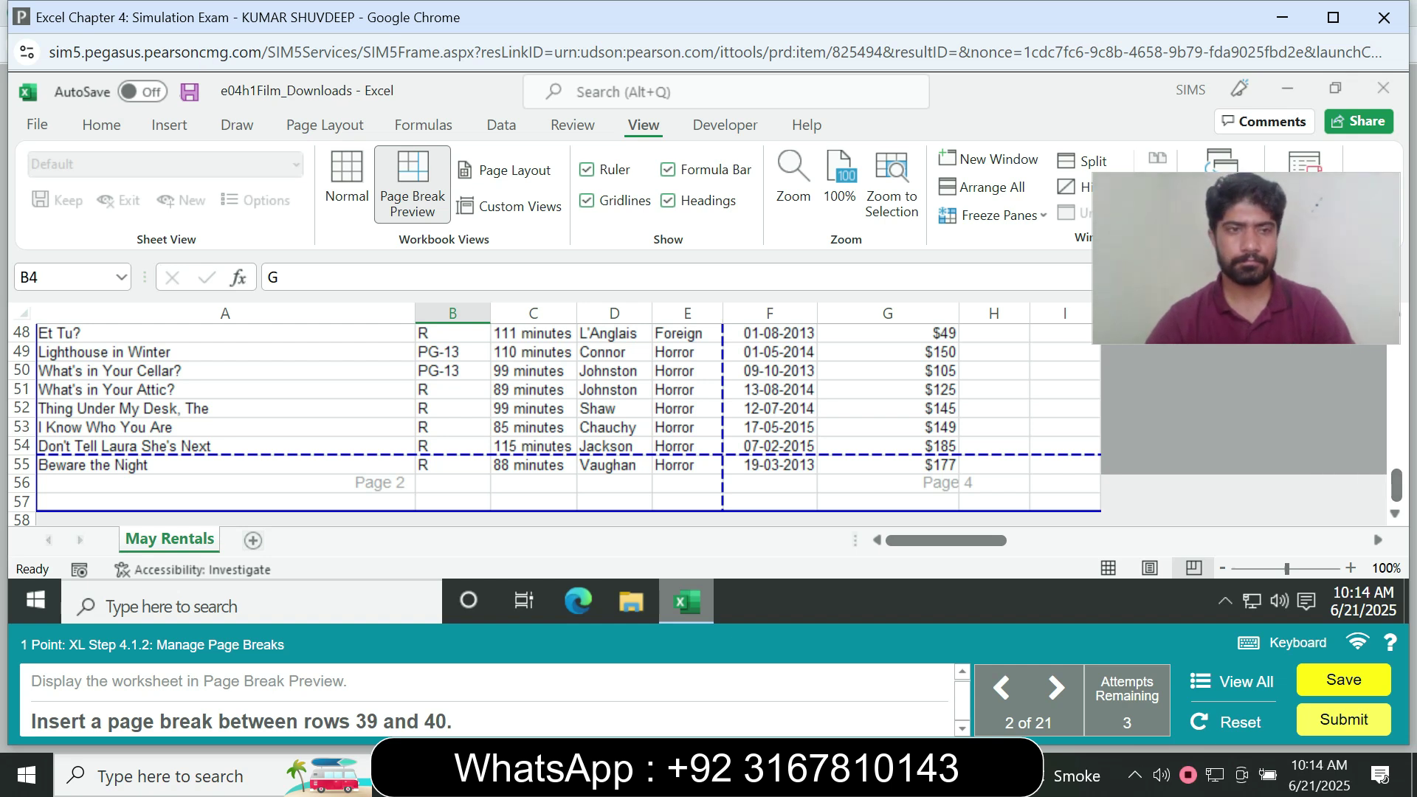
pyautogui.click(1222, 568)
pyautogui.click(1222, 568)
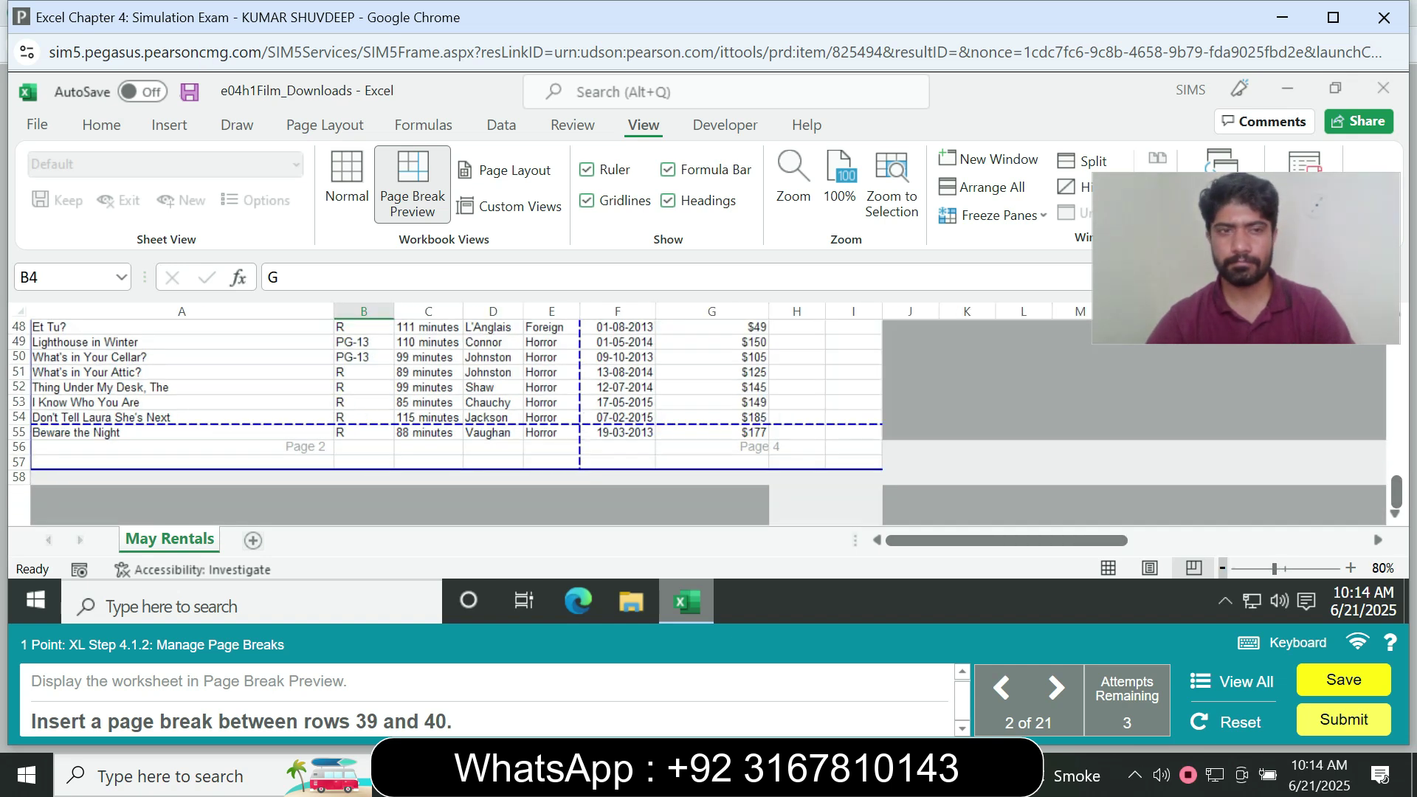
pyautogui.moveTo(1246, 258); pyautogui.dragTo(1200, 232)
pyautogui.scroll(1, 443, 398)
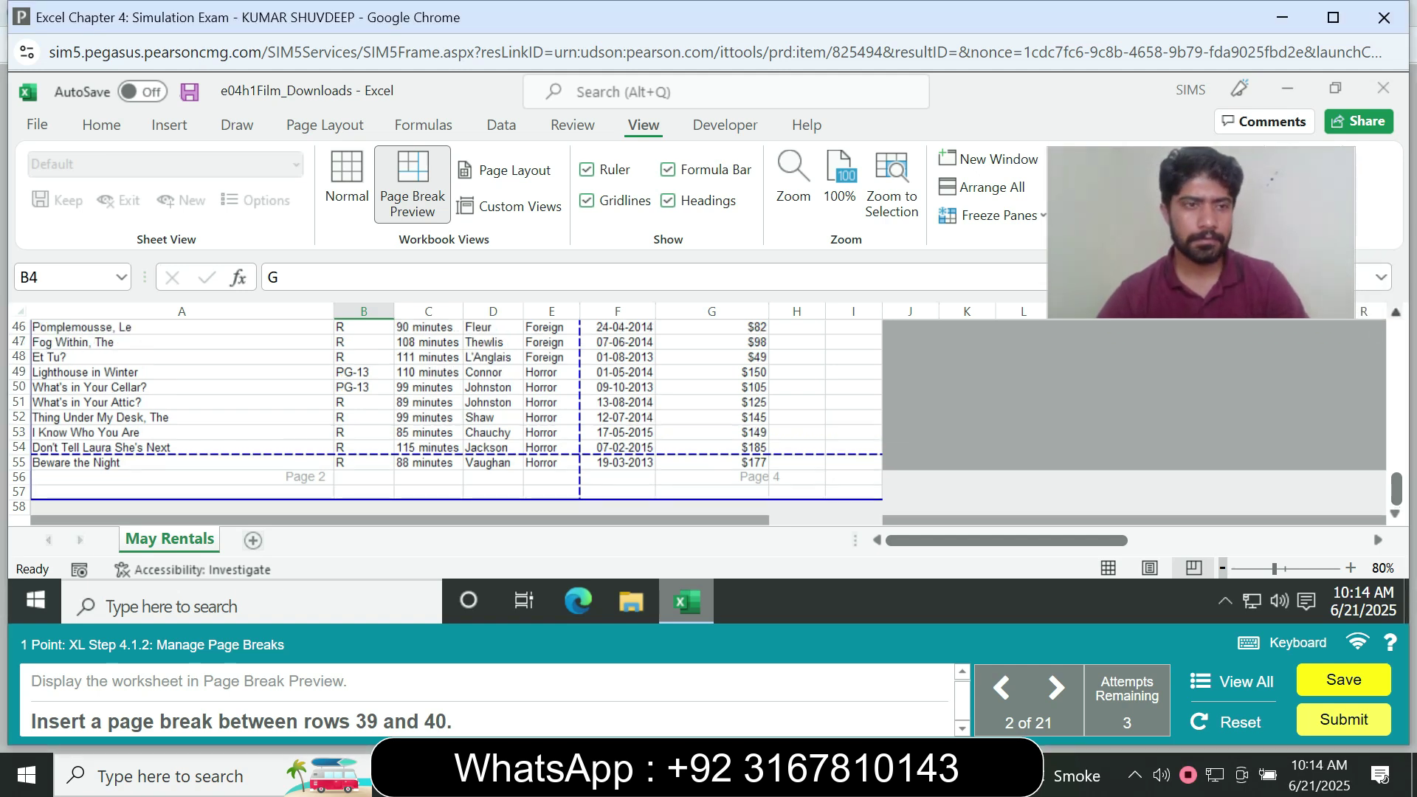
pyautogui.scroll(1, 442, 414)
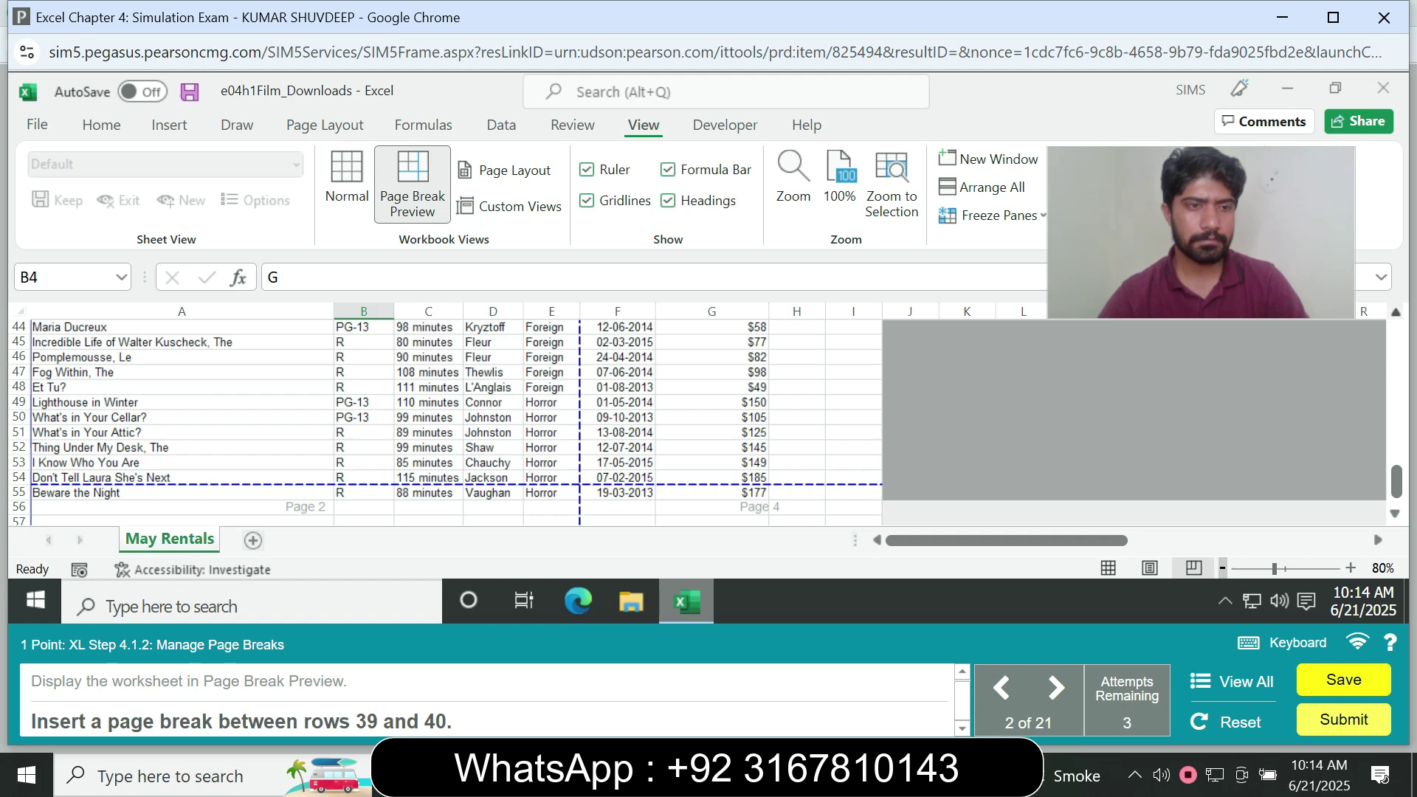
pyautogui.scroll(1, 442, 413)
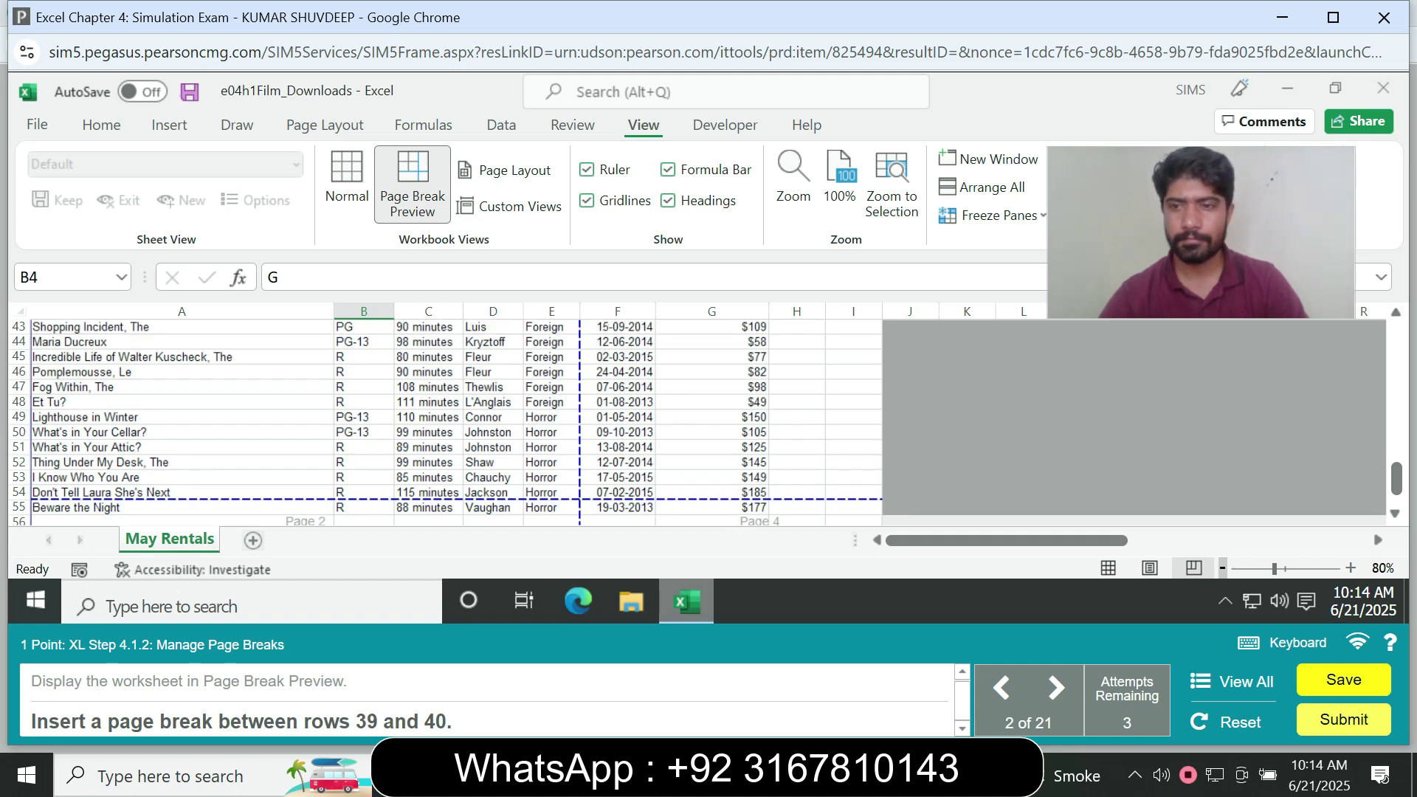
pyautogui.click(1221, 568)
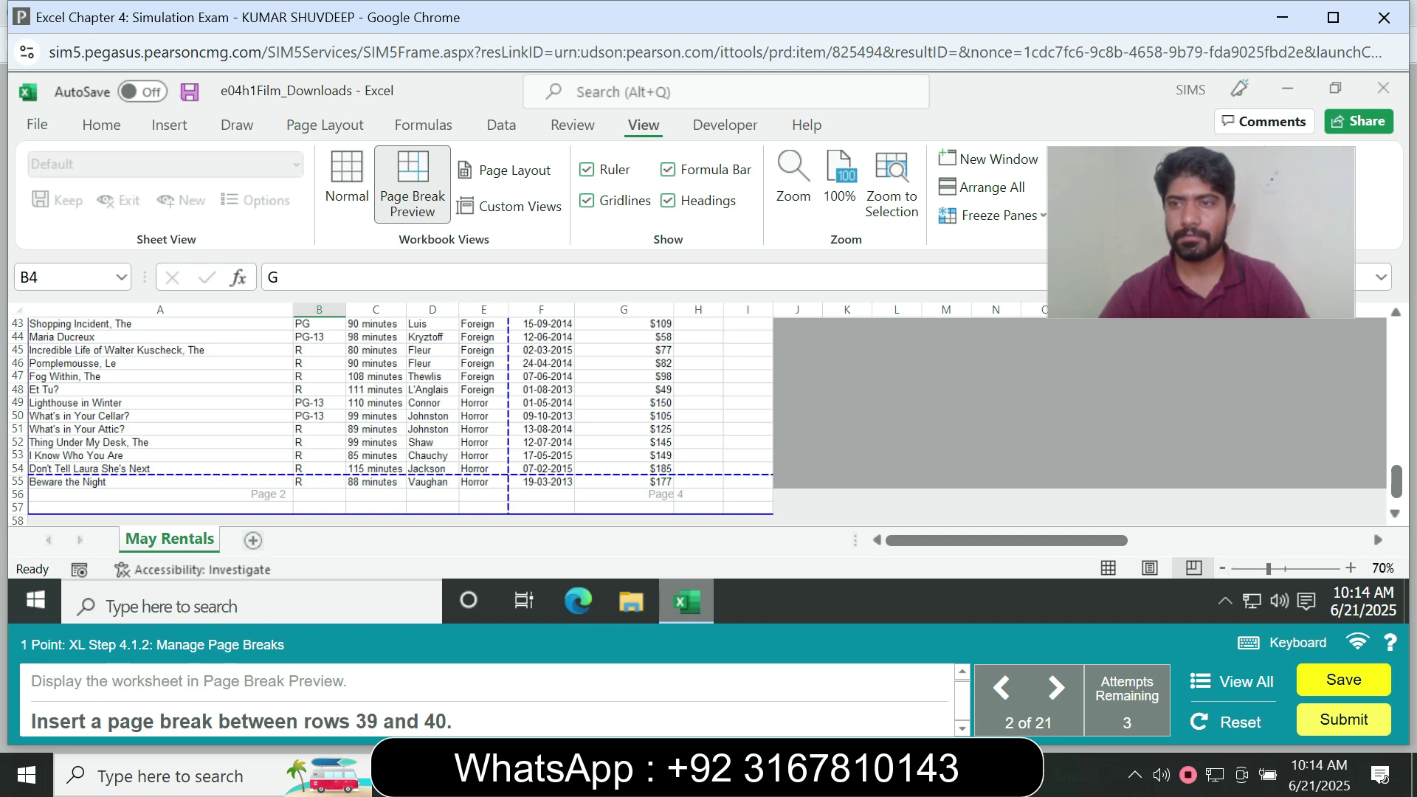
pyautogui.scroll(1, 398, 420)
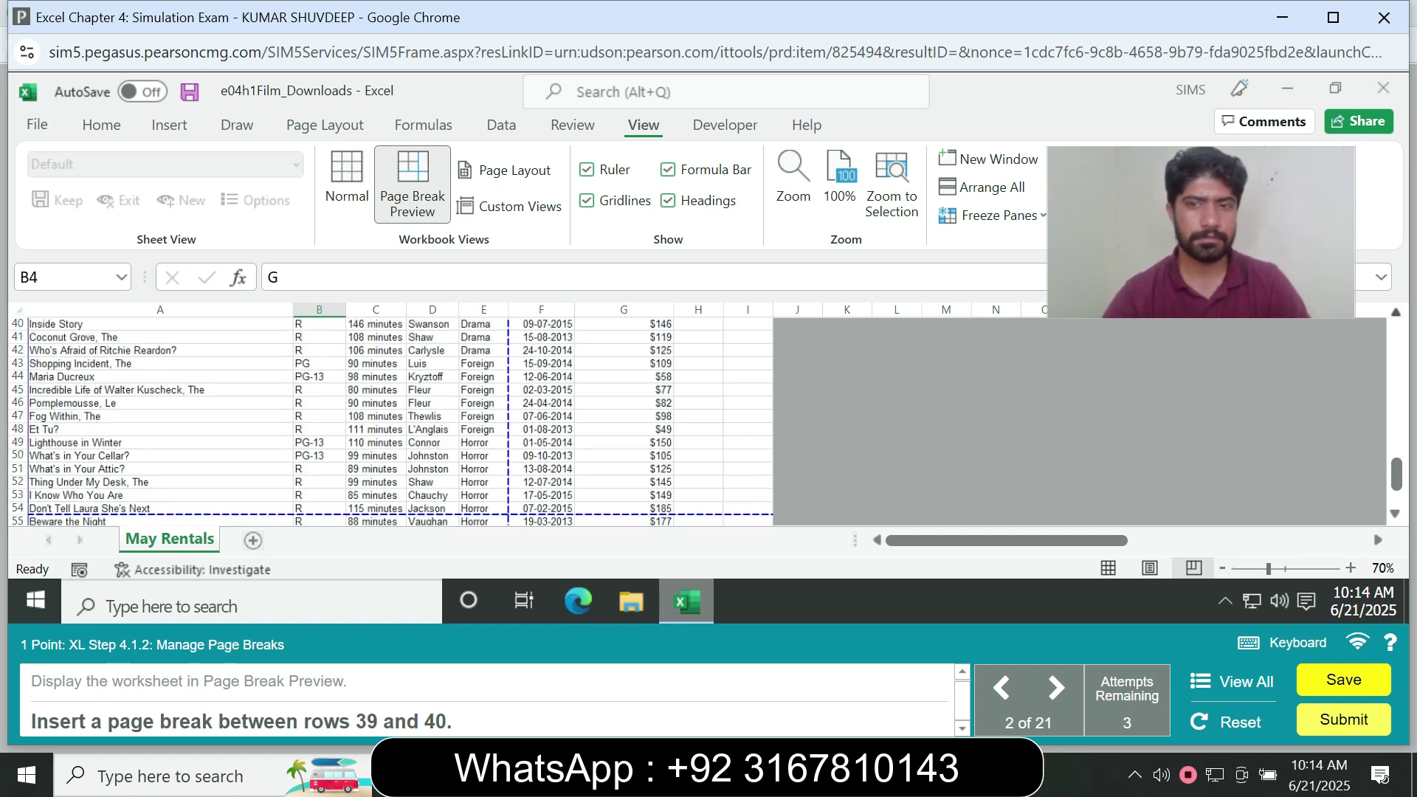
pyautogui.click(1221, 568)
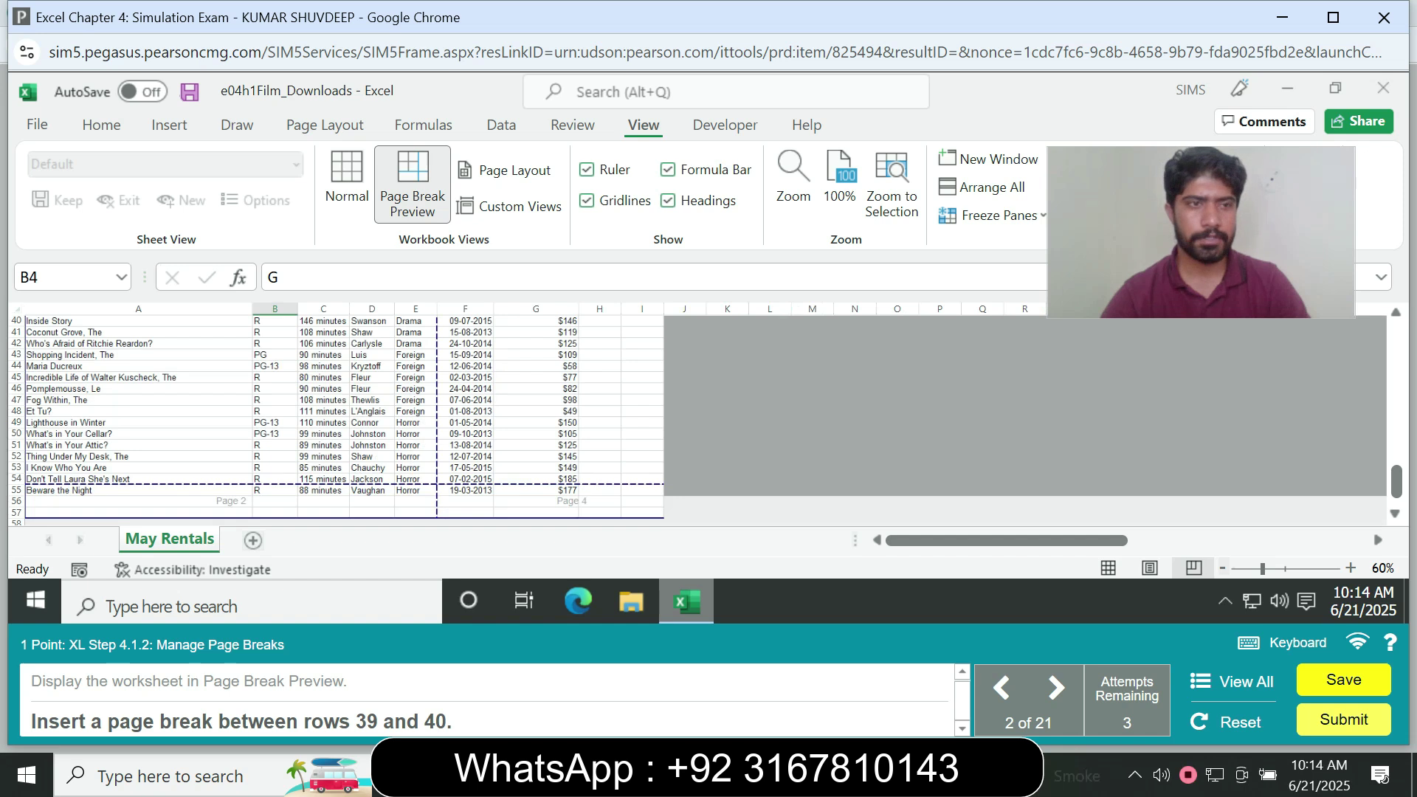
pyautogui.scroll(1, 340, 413)
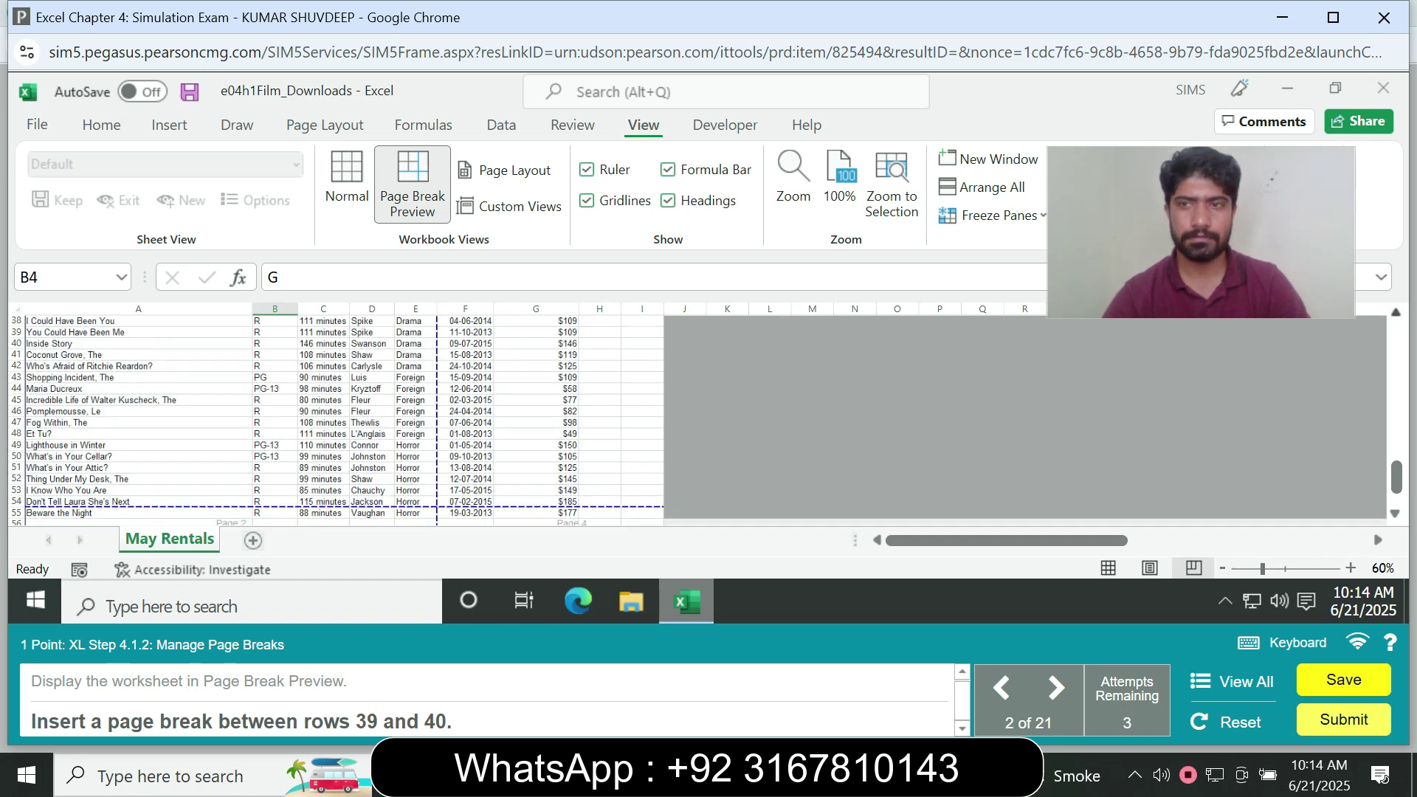
pyautogui.moveTo(339, 506); pyautogui.dragTo(339, 508)
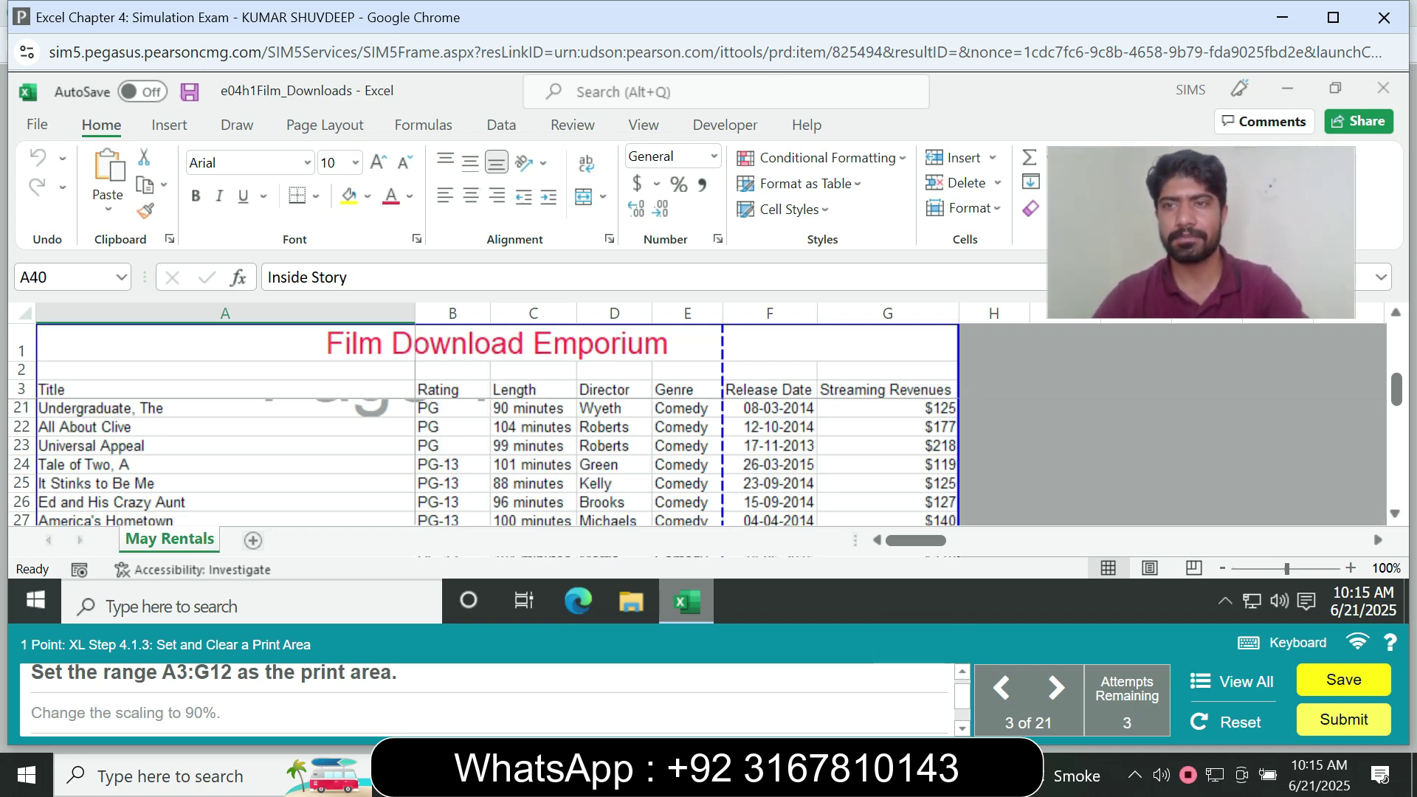
# Set the range A3:G12 of the May Rentals worksheet as the print area.
pyautogui.click(65, 278)
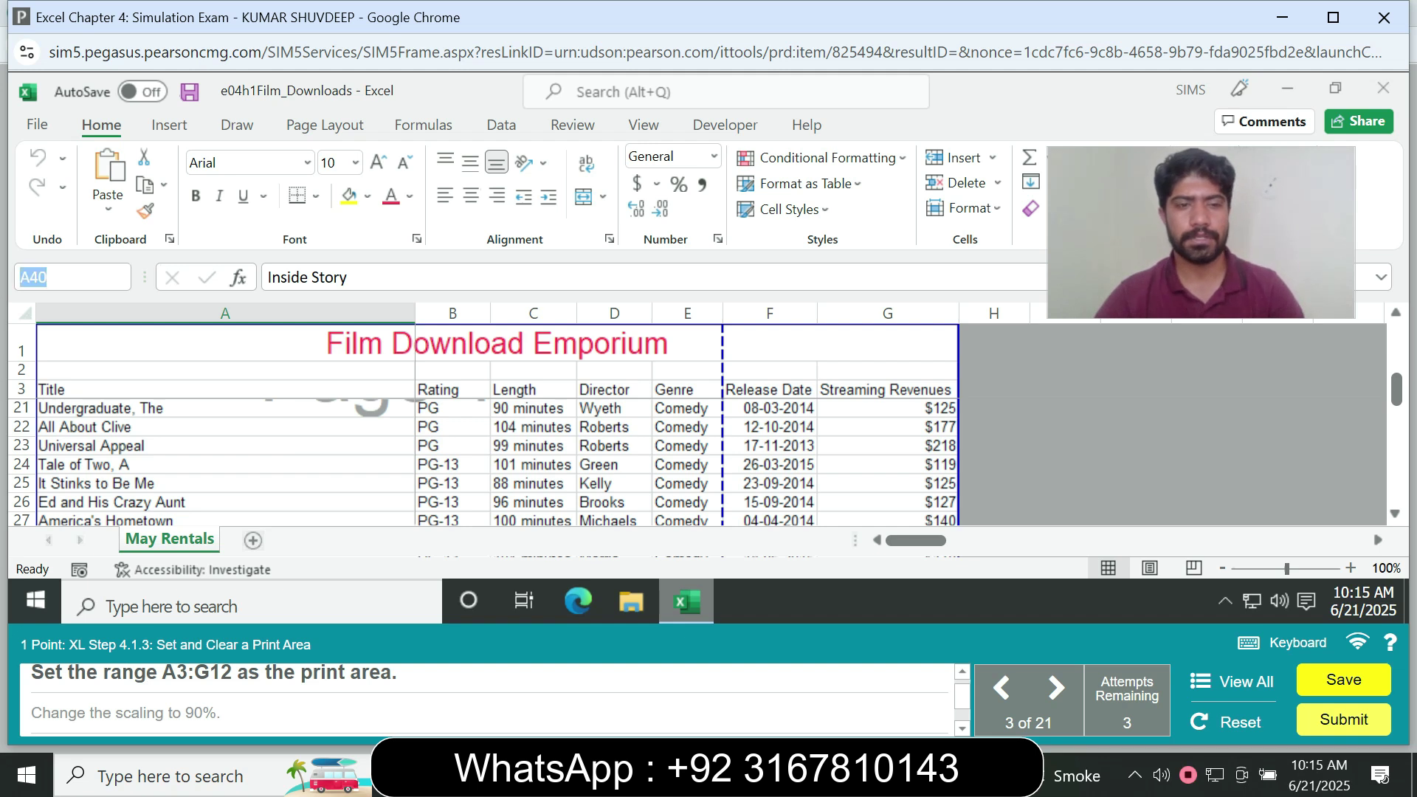
pyautogui.write('A3')
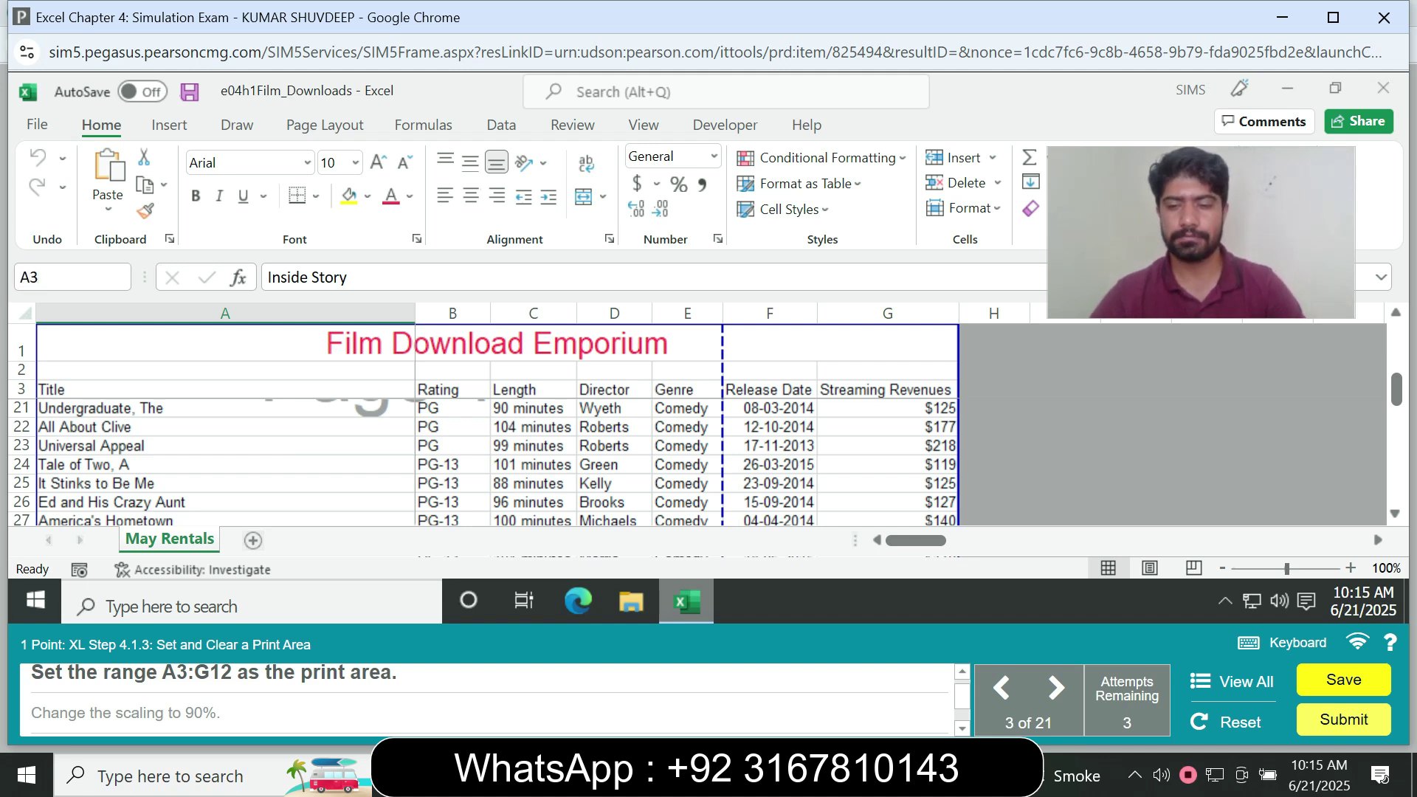
pyautogui.write(':G12')
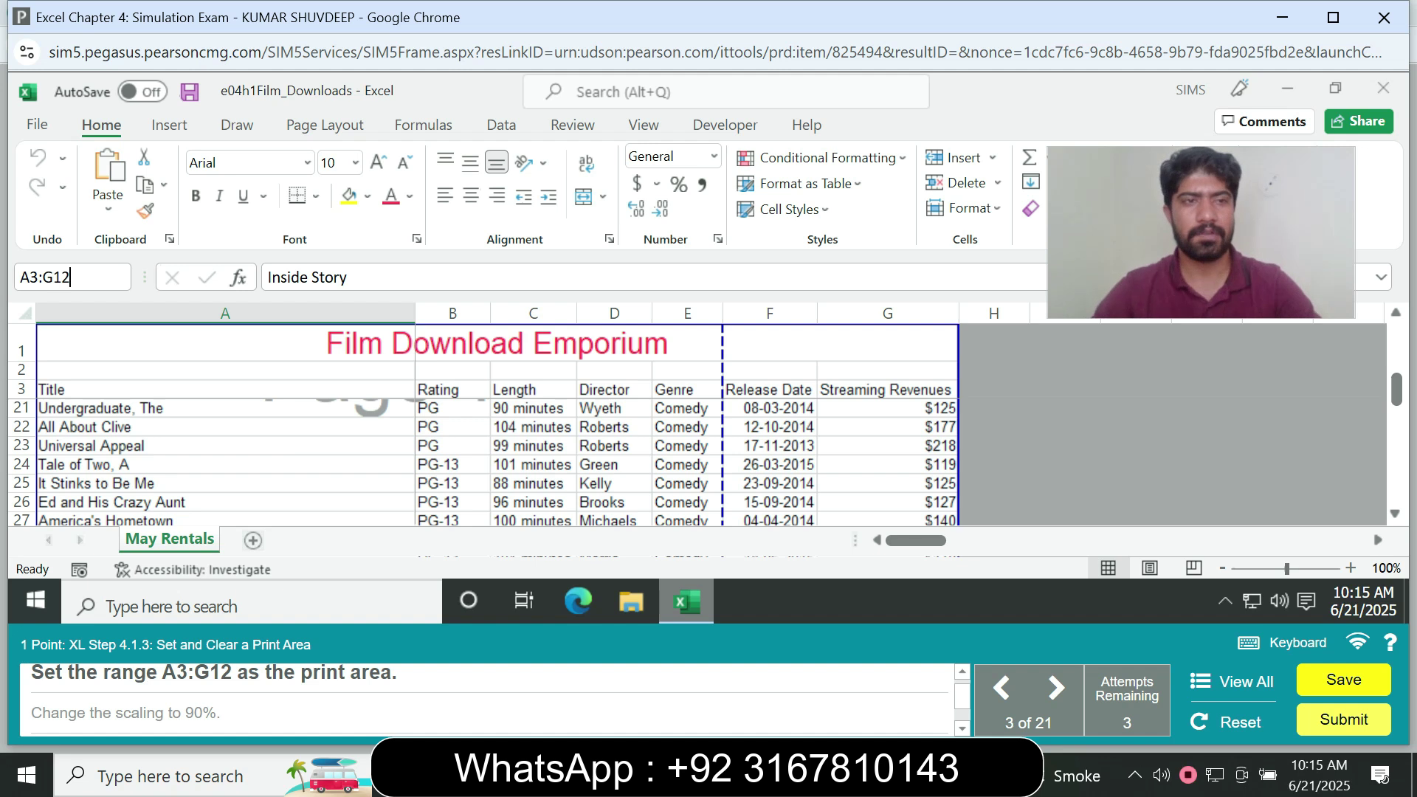
pyautogui.press('Return')
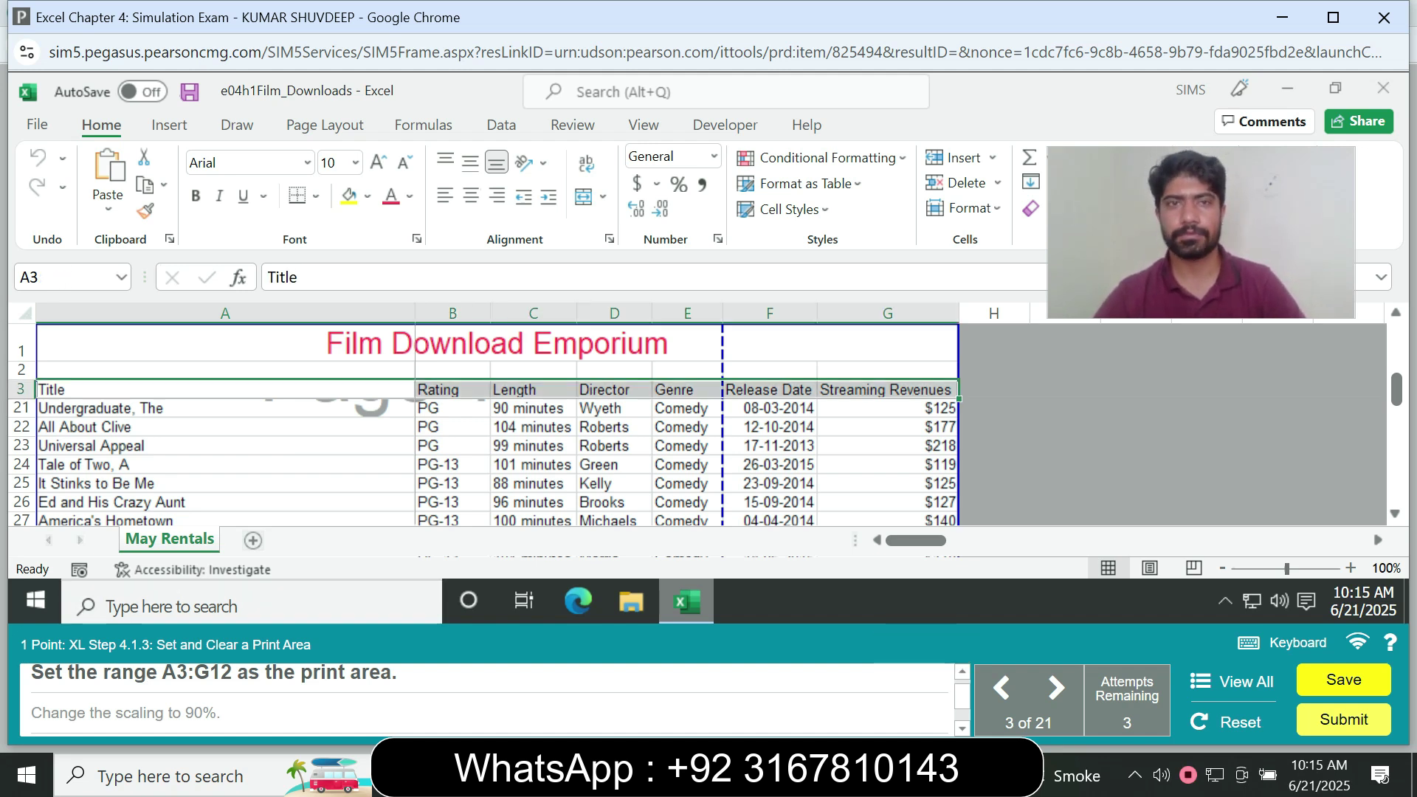
pyautogui.click(325, 125)
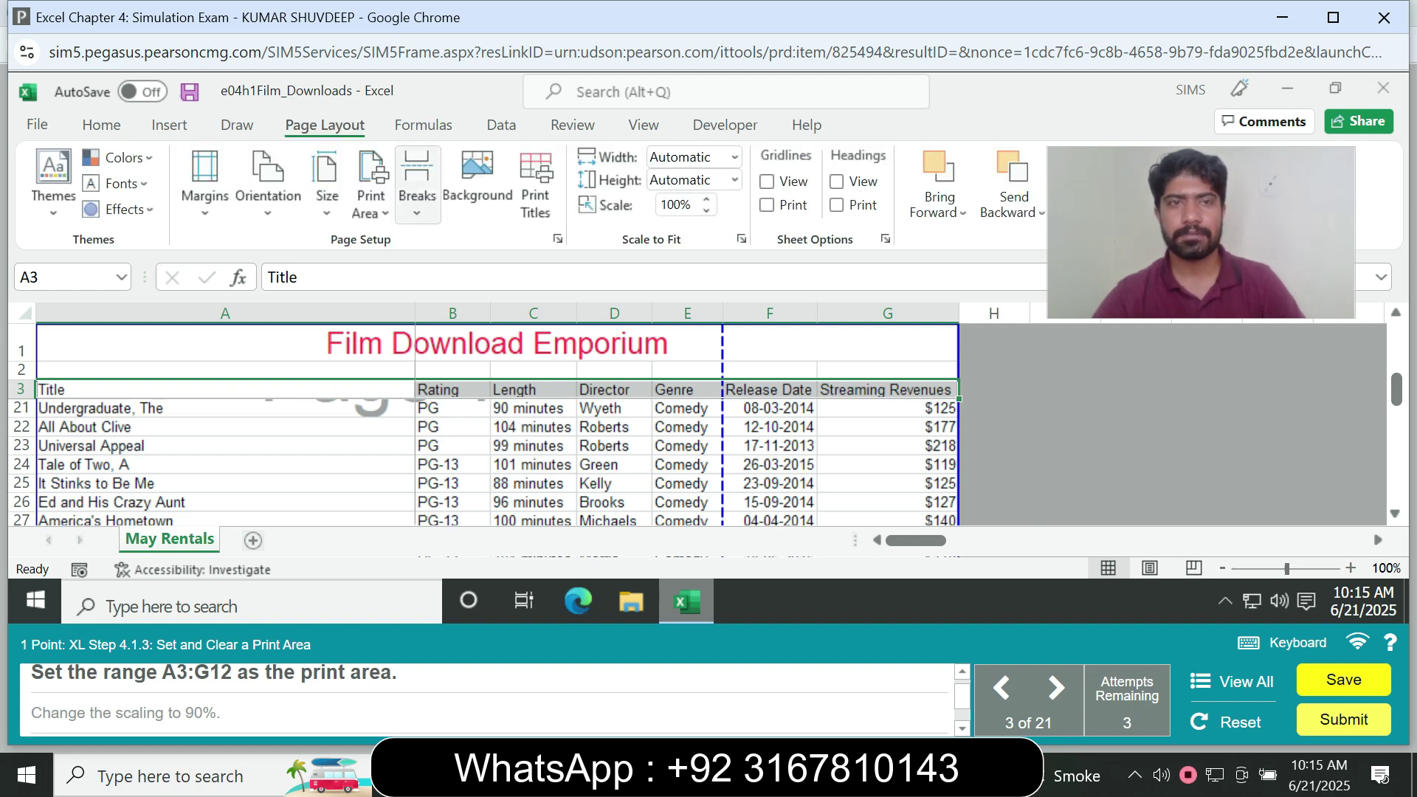
pyautogui.click(371, 198)
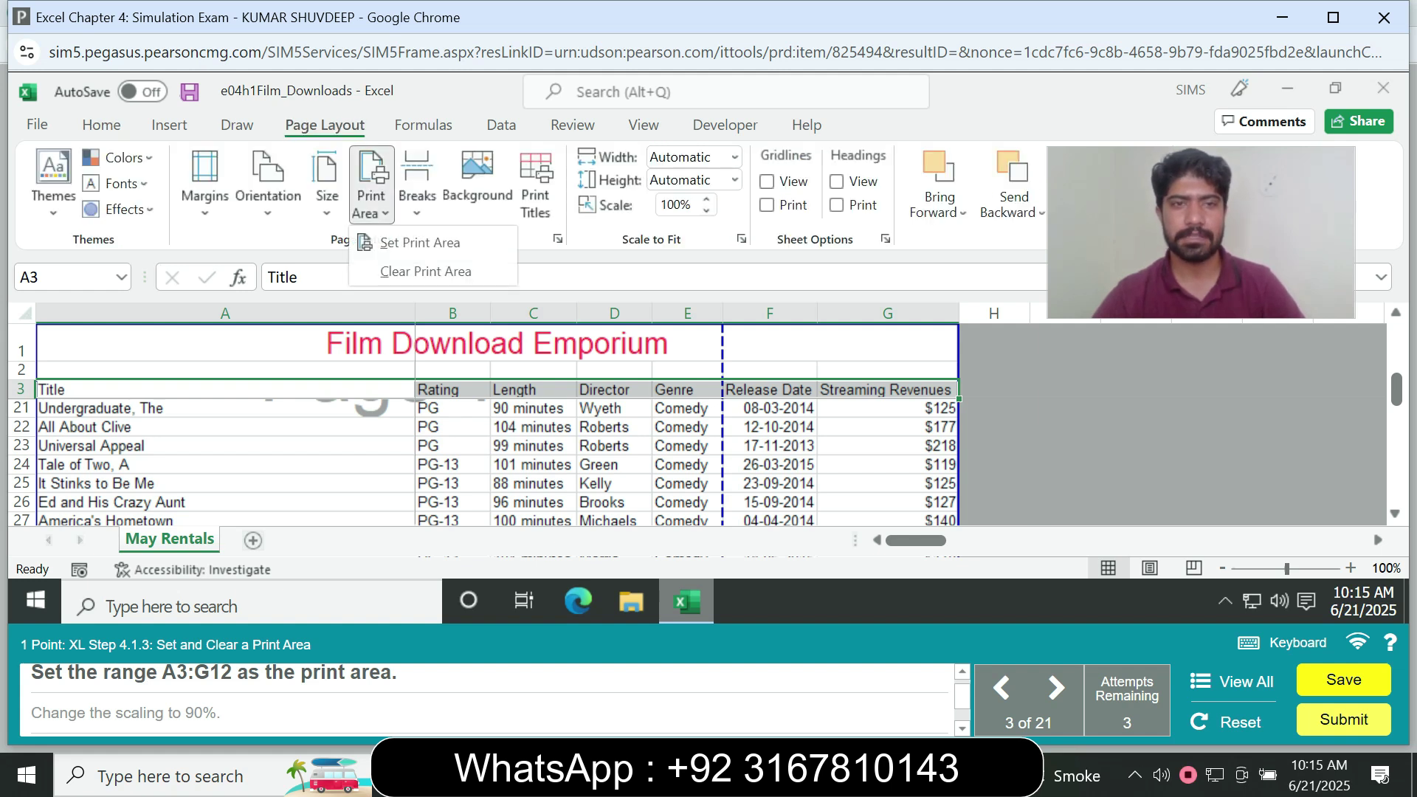
pyautogui.click(389, 240)
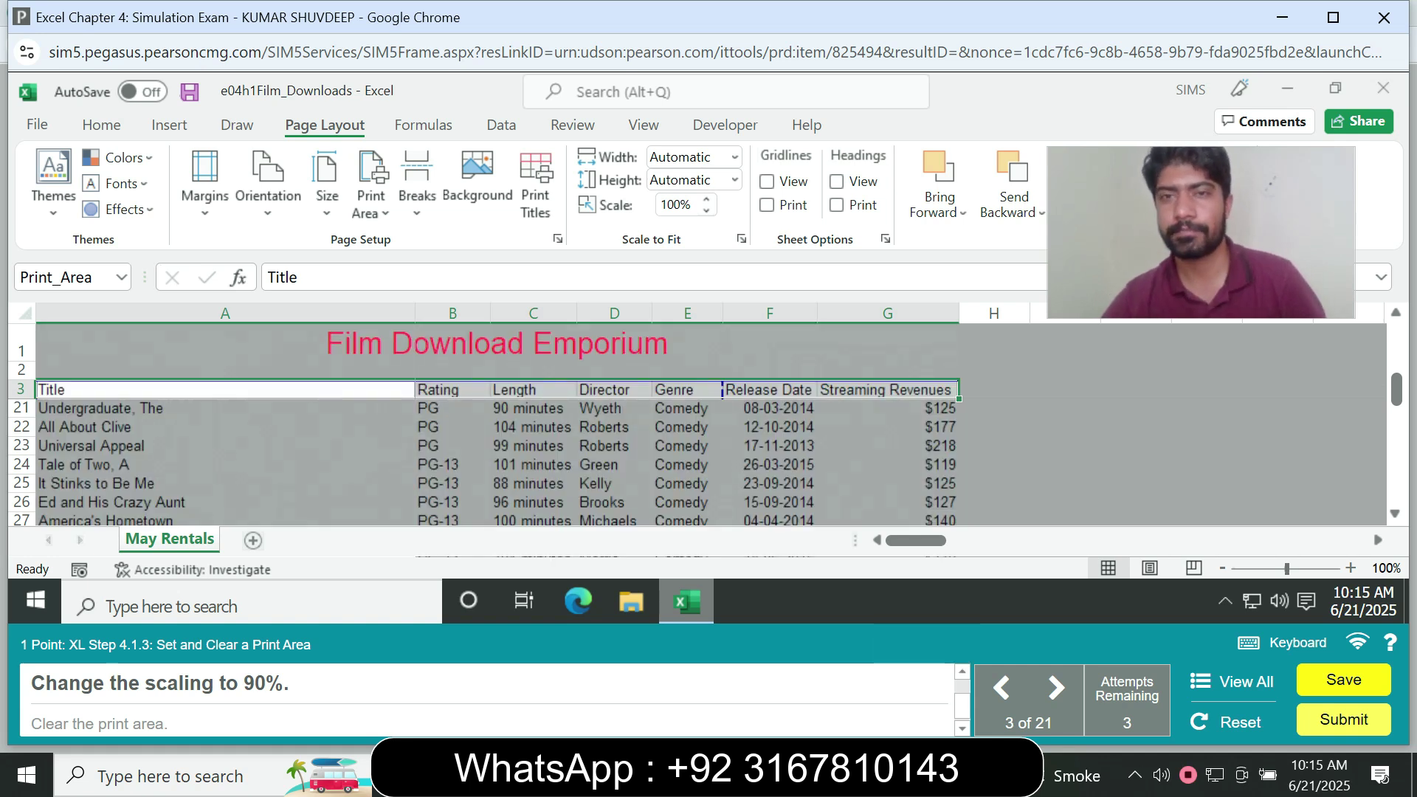
# Set the print scaling of the May Rentals worksheet to 90% and clear its print area.
pyautogui.click(676, 205)
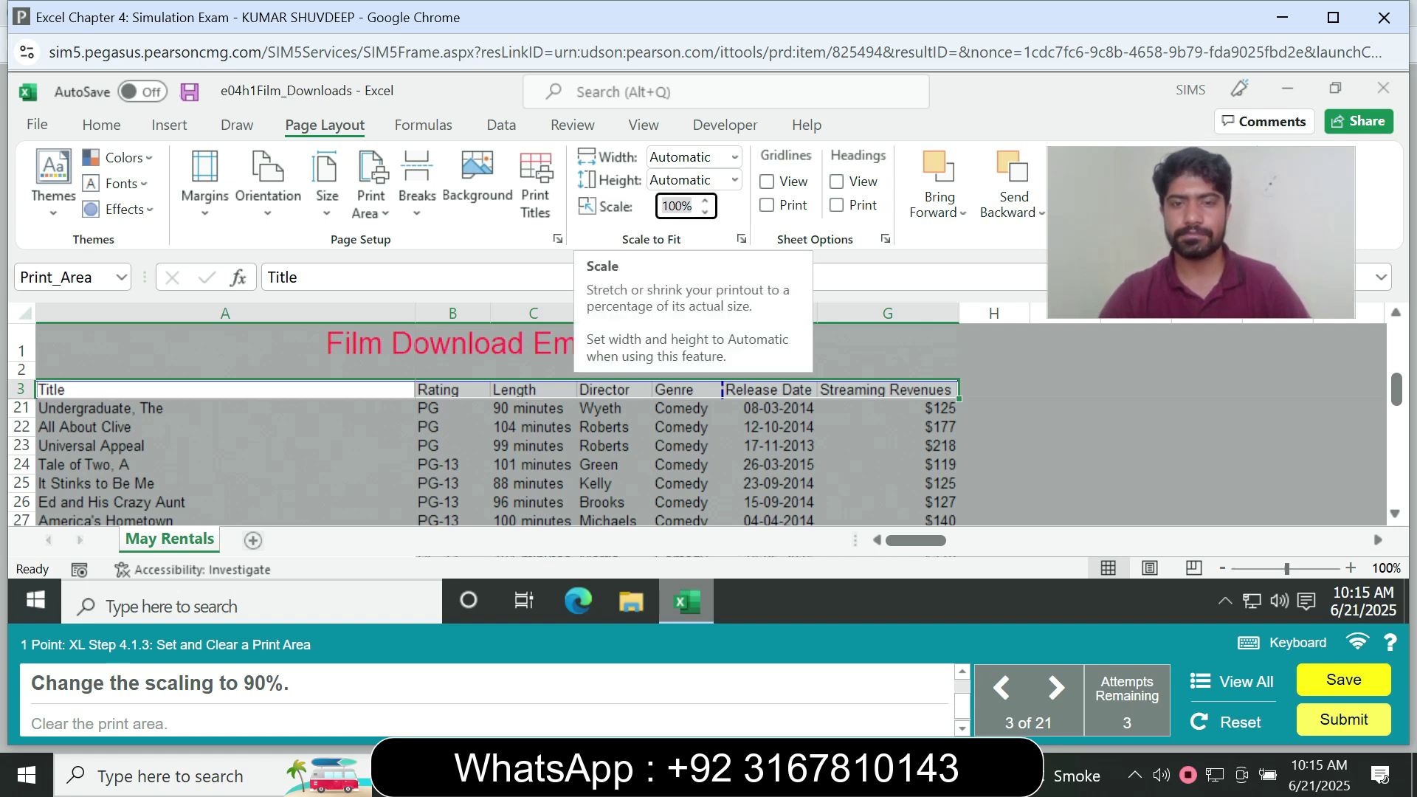
pyautogui.write('90')
pyautogui.press('Return')
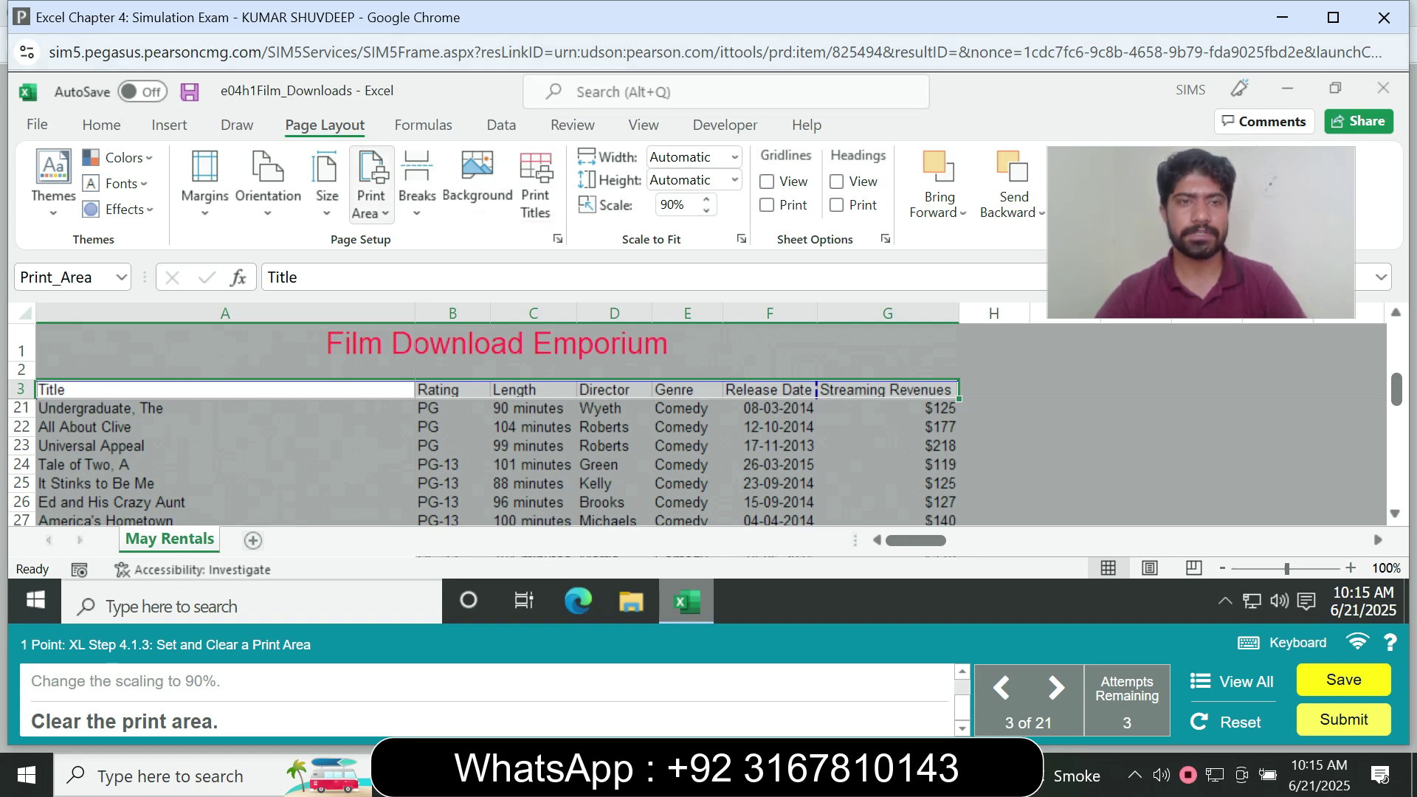
pyautogui.click(372, 199)
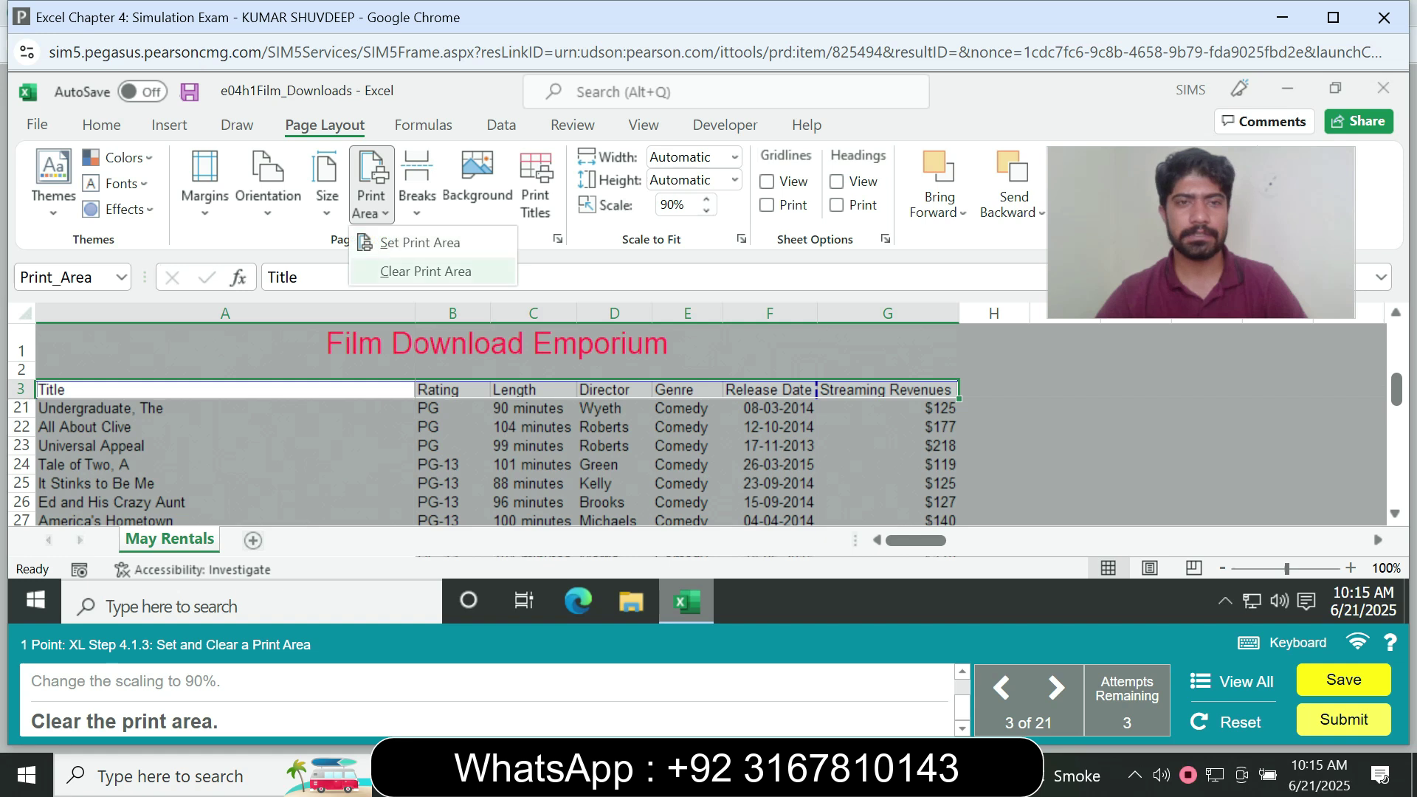
pyautogui.click(425, 272)
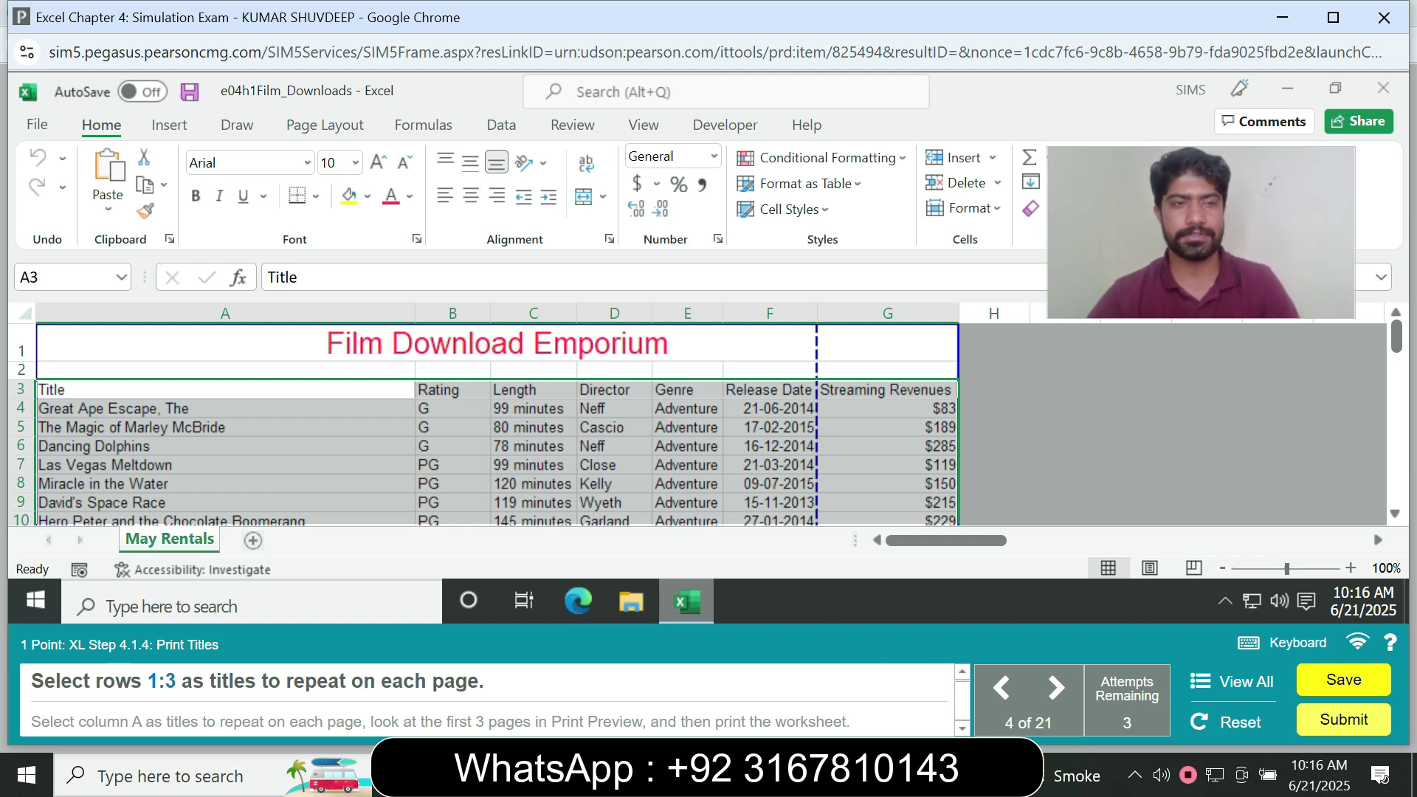
# Set rows 1 through 3 of the May Rentals worksheet as print titles repeating at the top of each page.
pyautogui.click(21, 350)
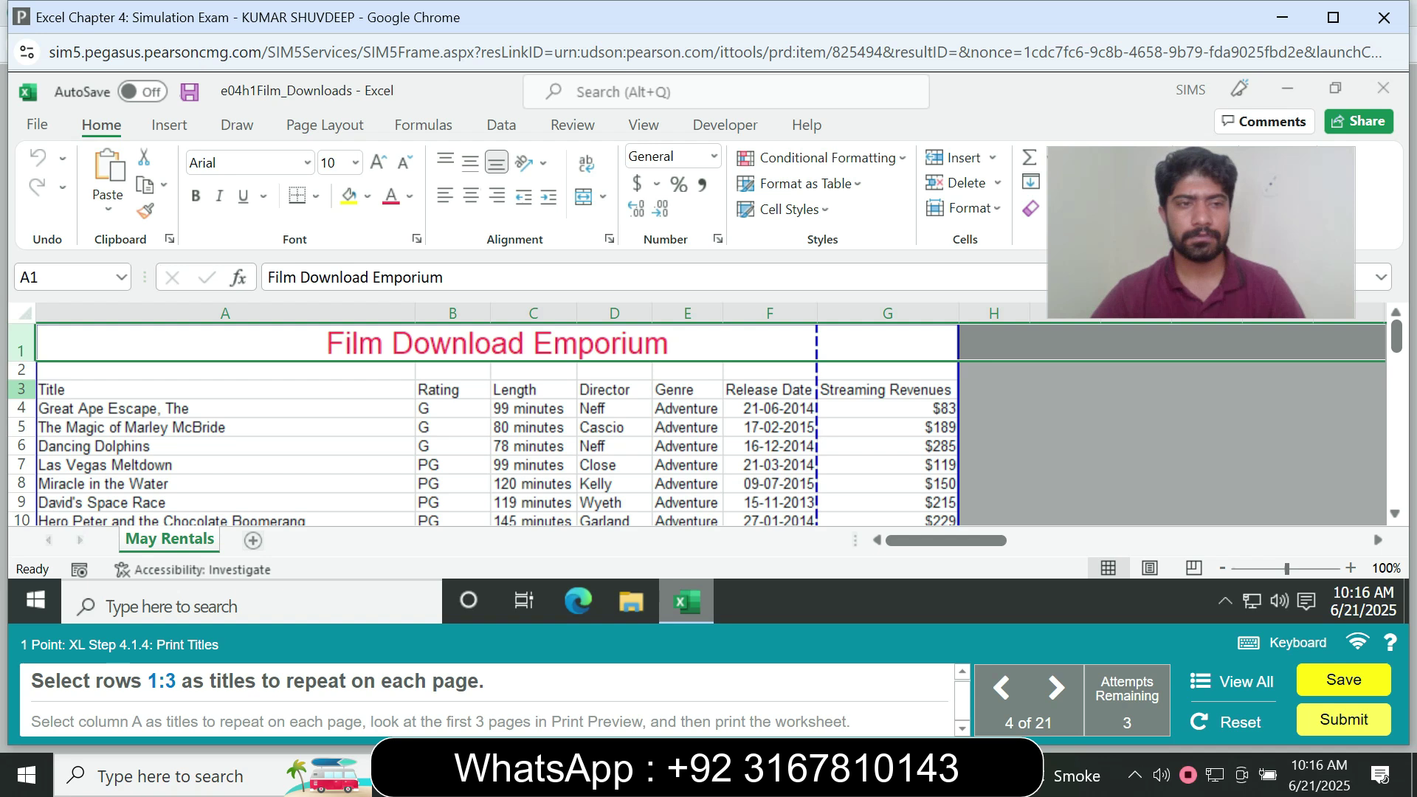
pyautogui.keyDown('shift'); pyautogui.click(22, 389); pyautogui.keyUp('shift')
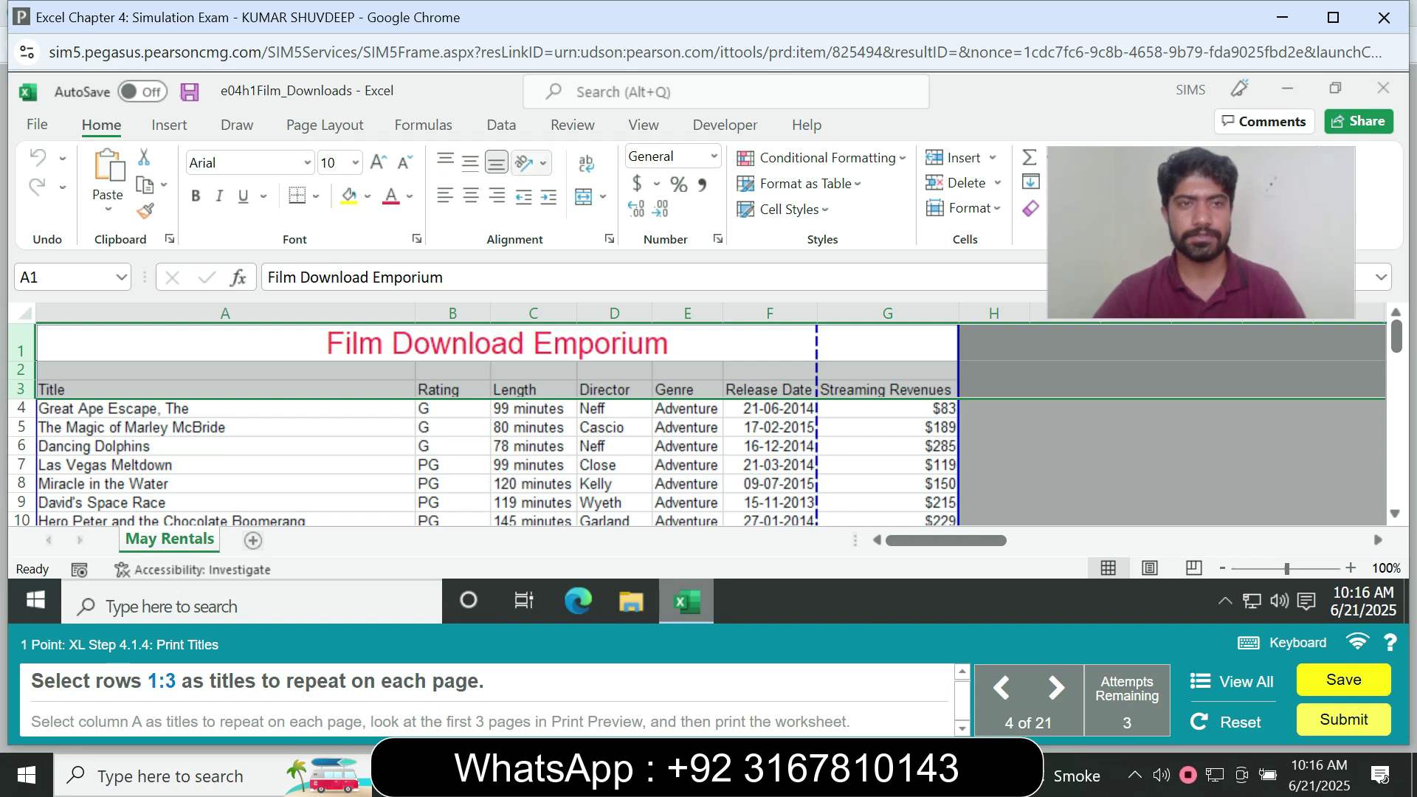
pyautogui.click(325, 125)
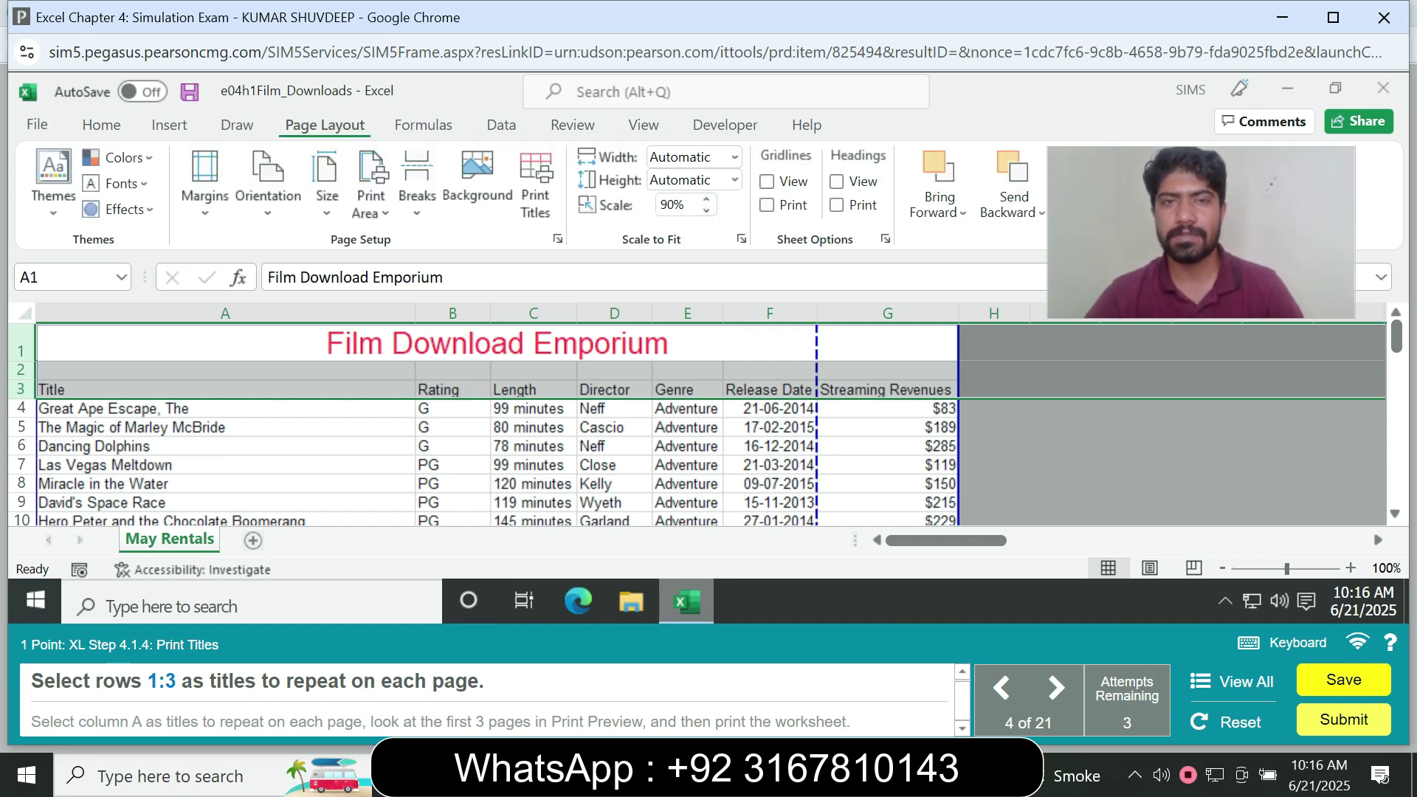
pyautogui.click(536, 184)
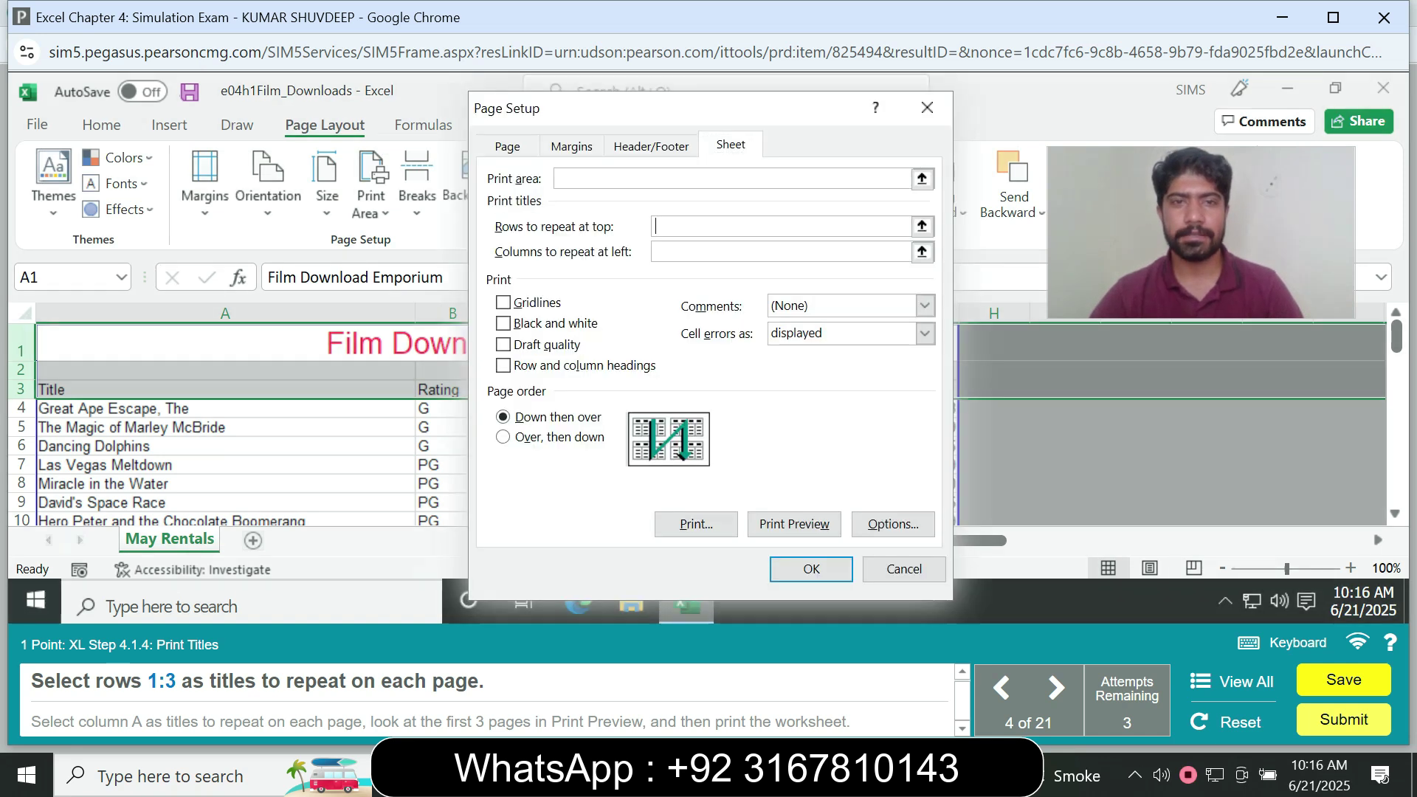
pyautogui.click(781, 227)
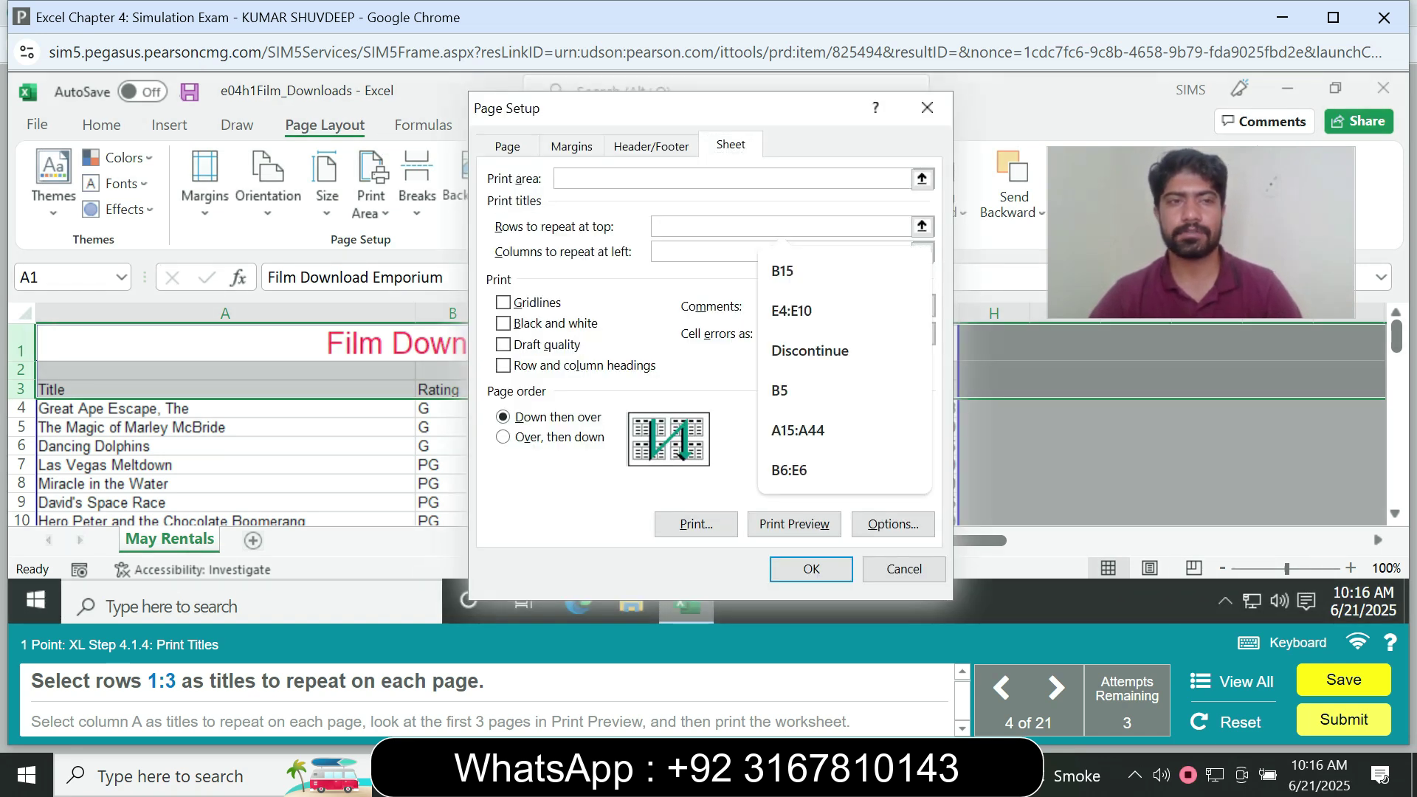
pyautogui.moveTo(21, 351); pyautogui.dragTo(21, 389)
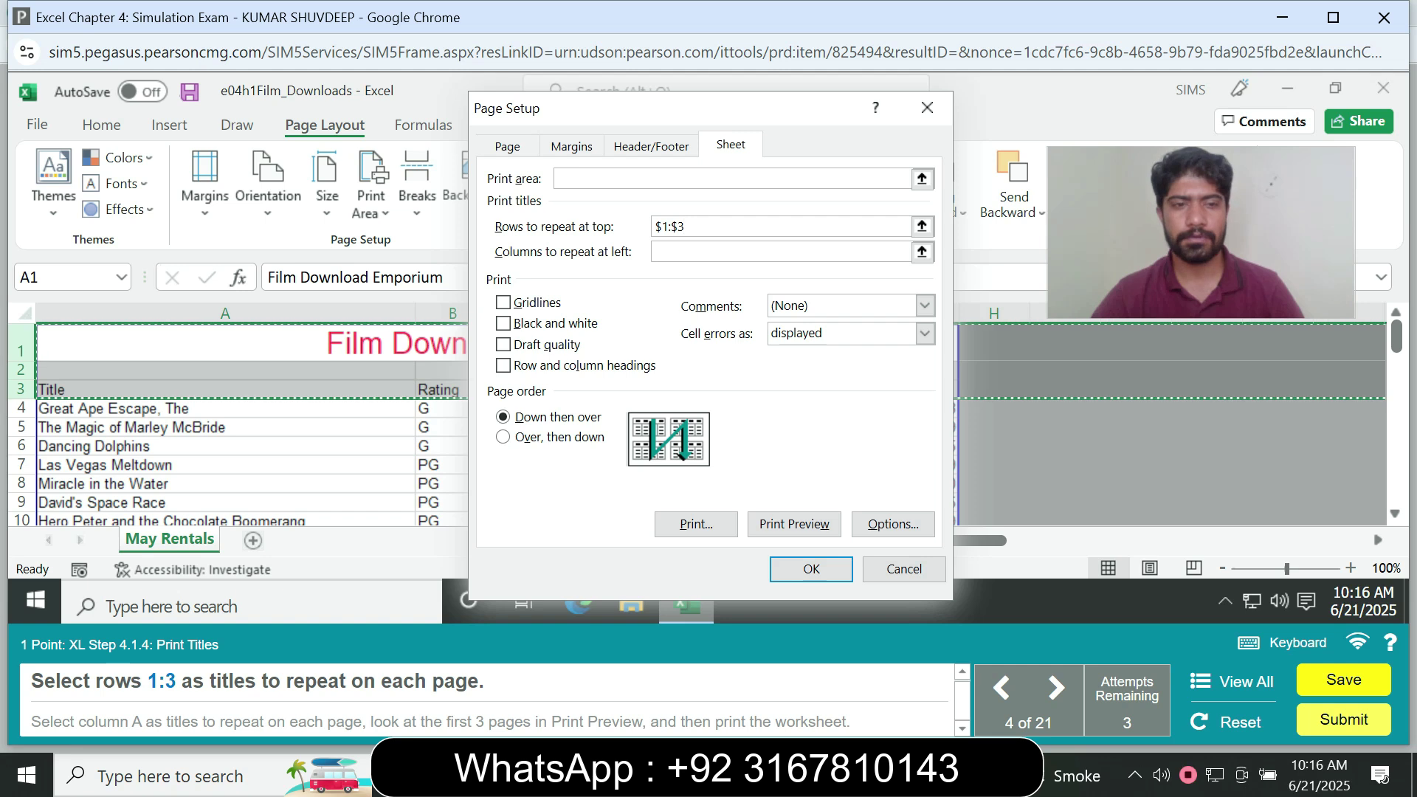
pyautogui.click(811, 568)
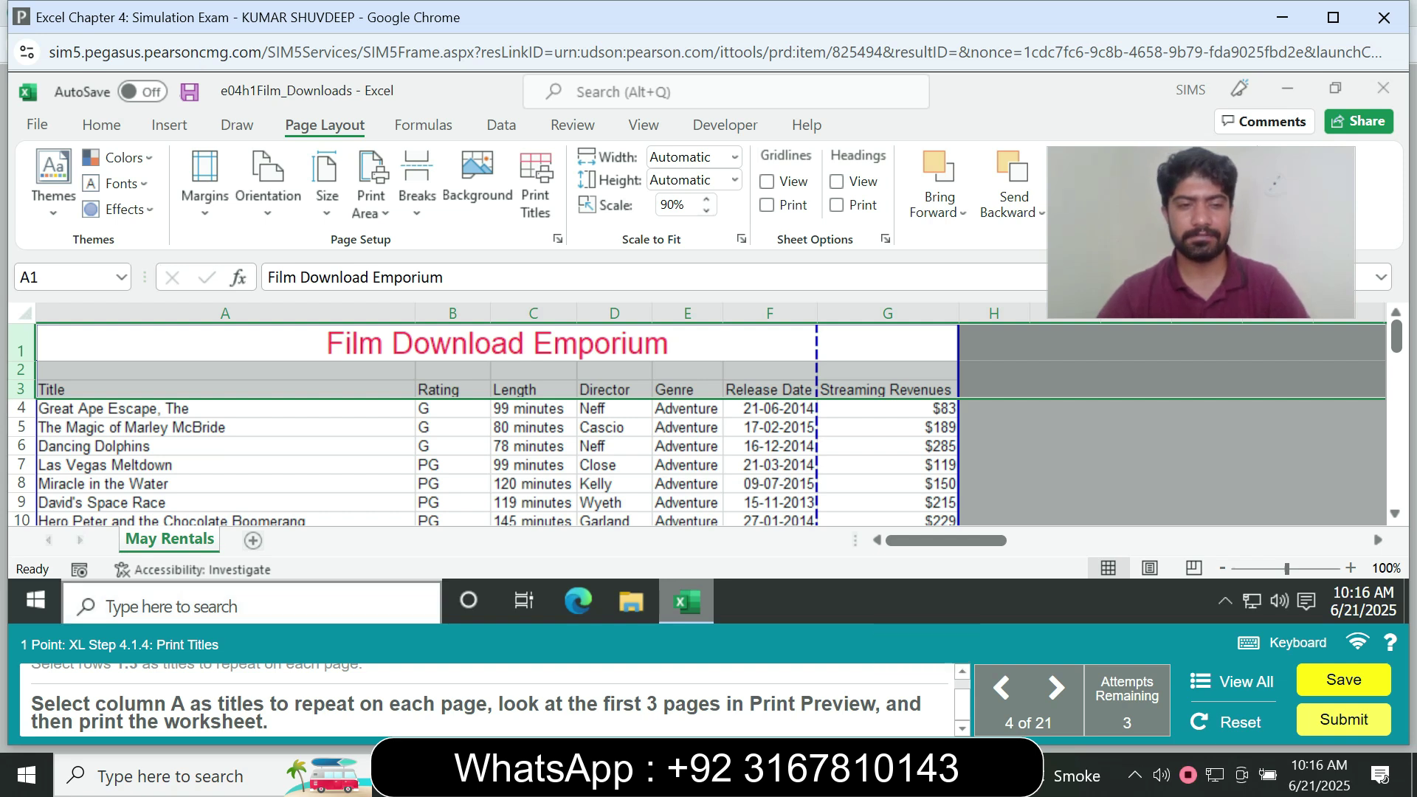
# Specify column A as the print title column repeating at the left of each page.
pyautogui.click(225, 313)
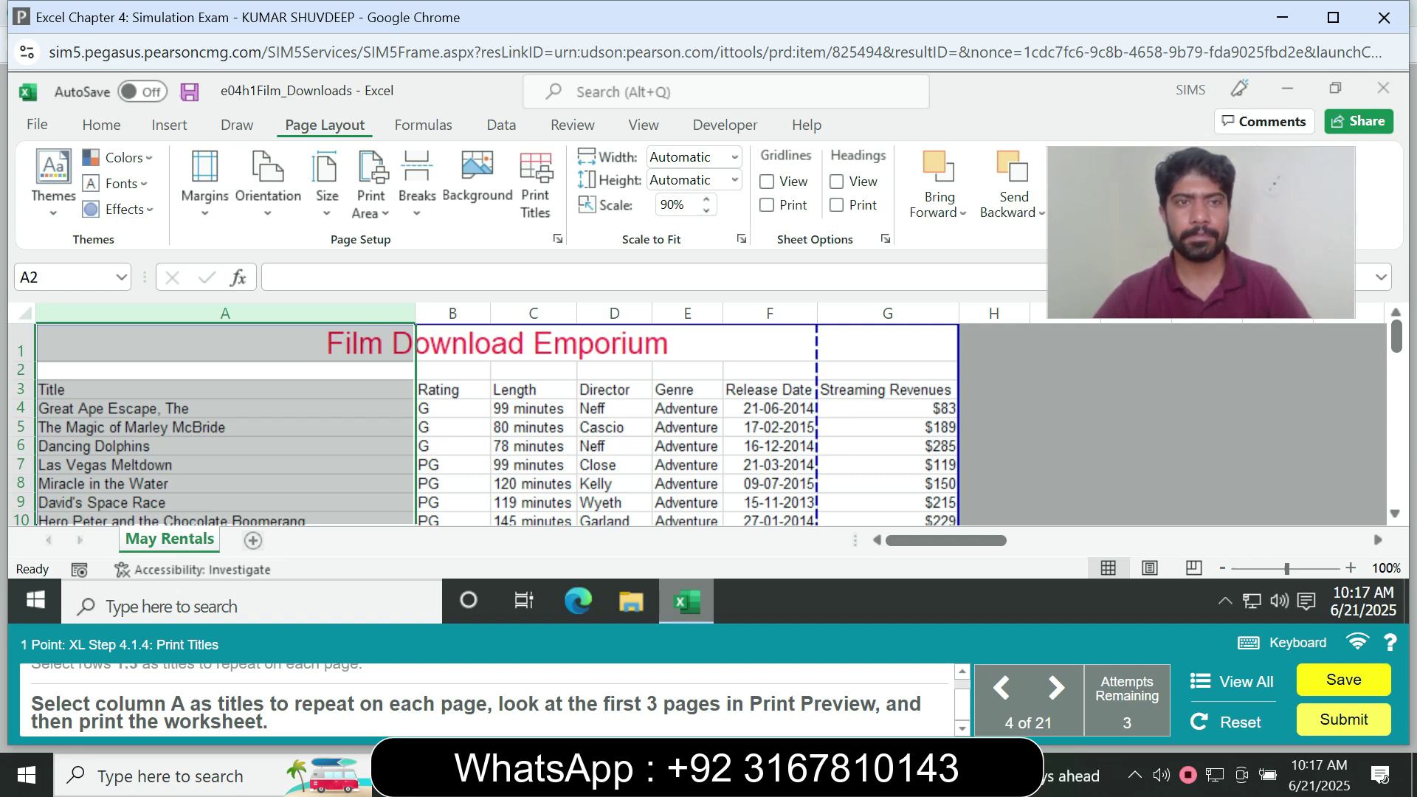
pyautogui.click(535, 193)
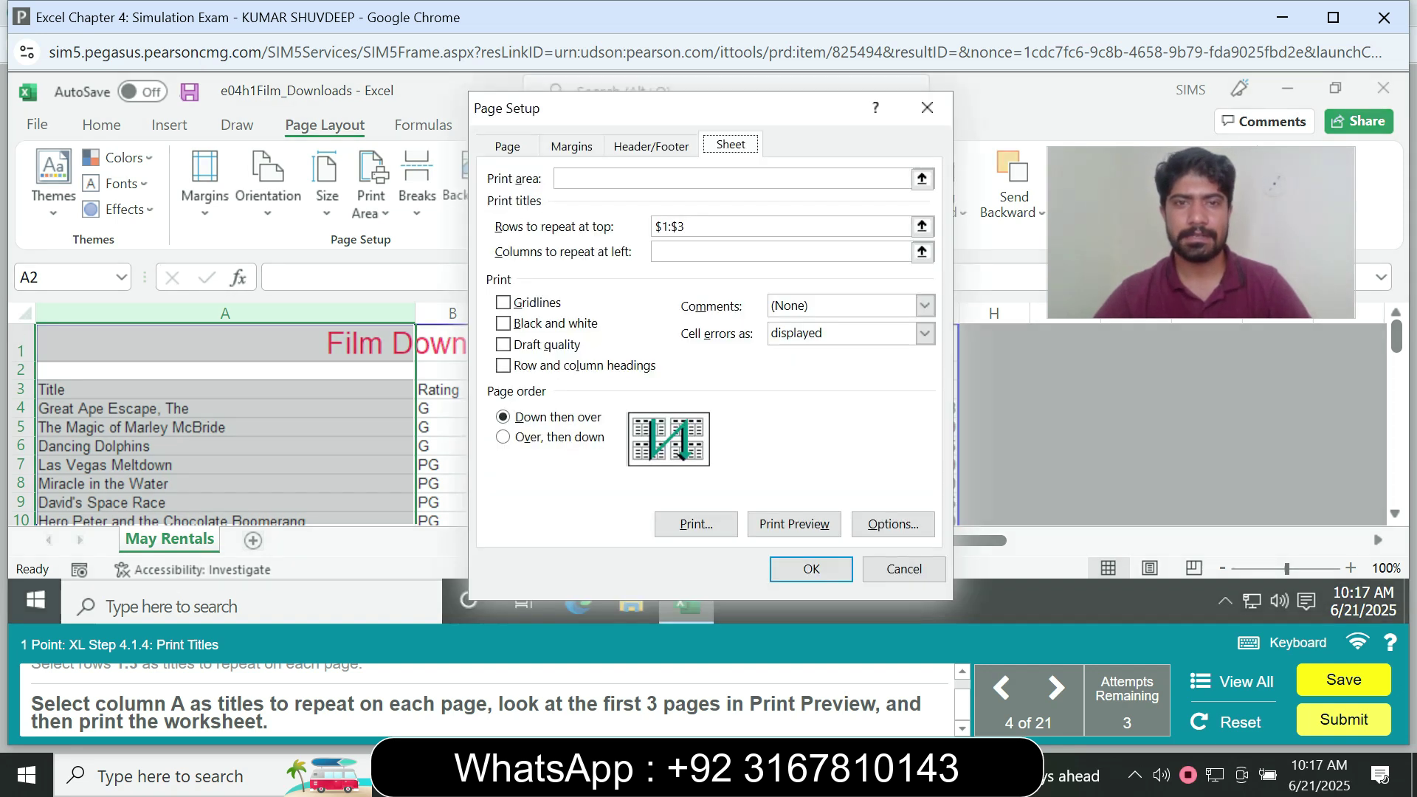
pyautogui.click(781, 251)
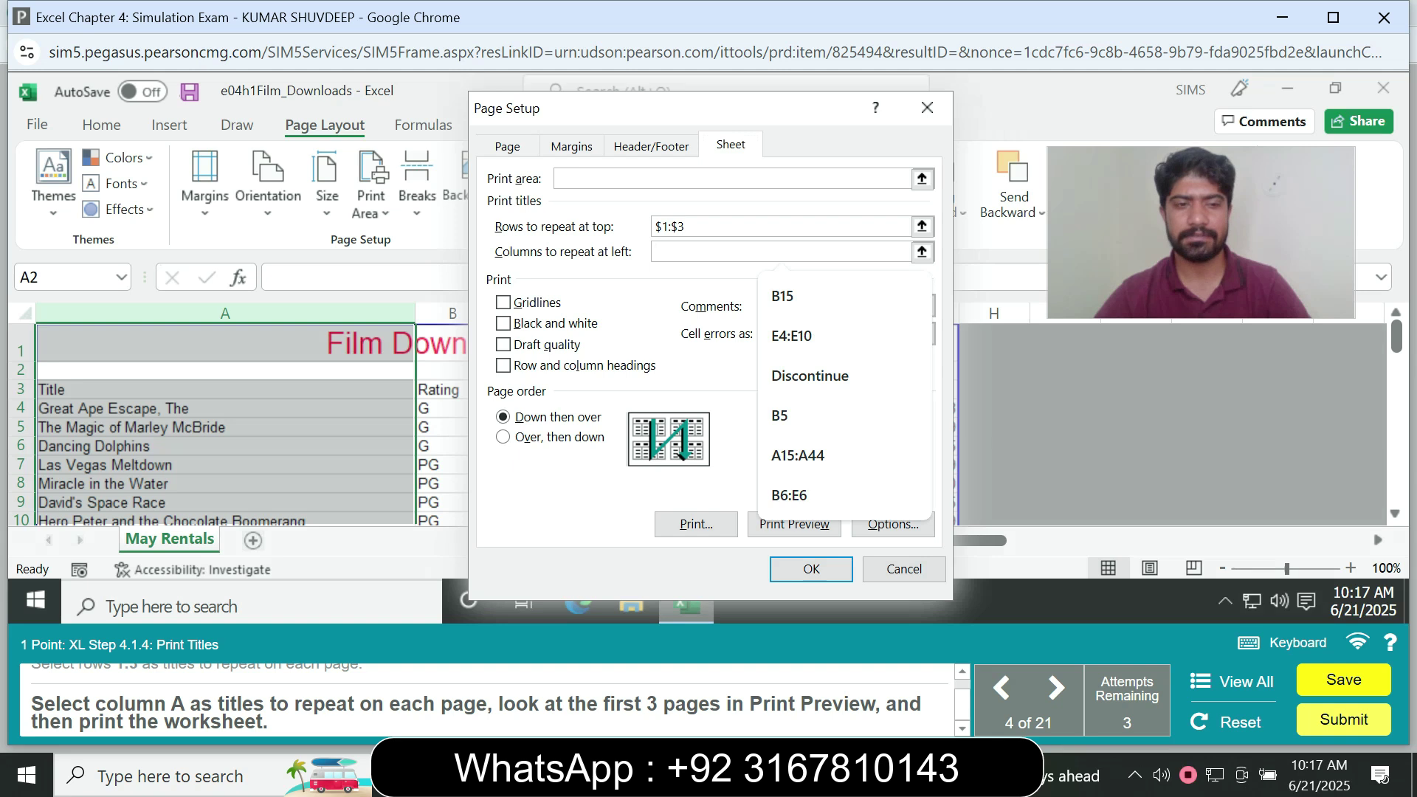
pyautogui.click(225, 314)
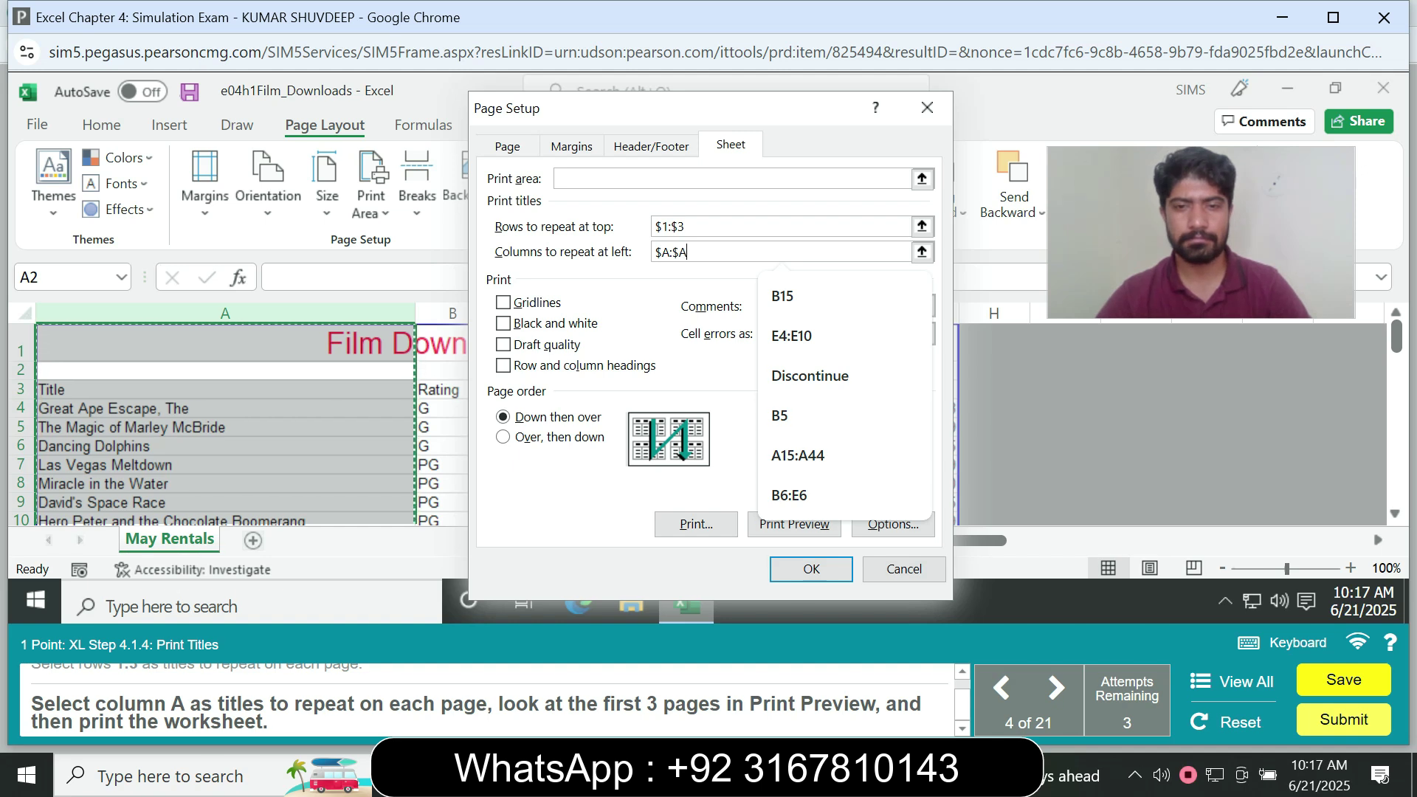
pyautogui.click(730, 480)
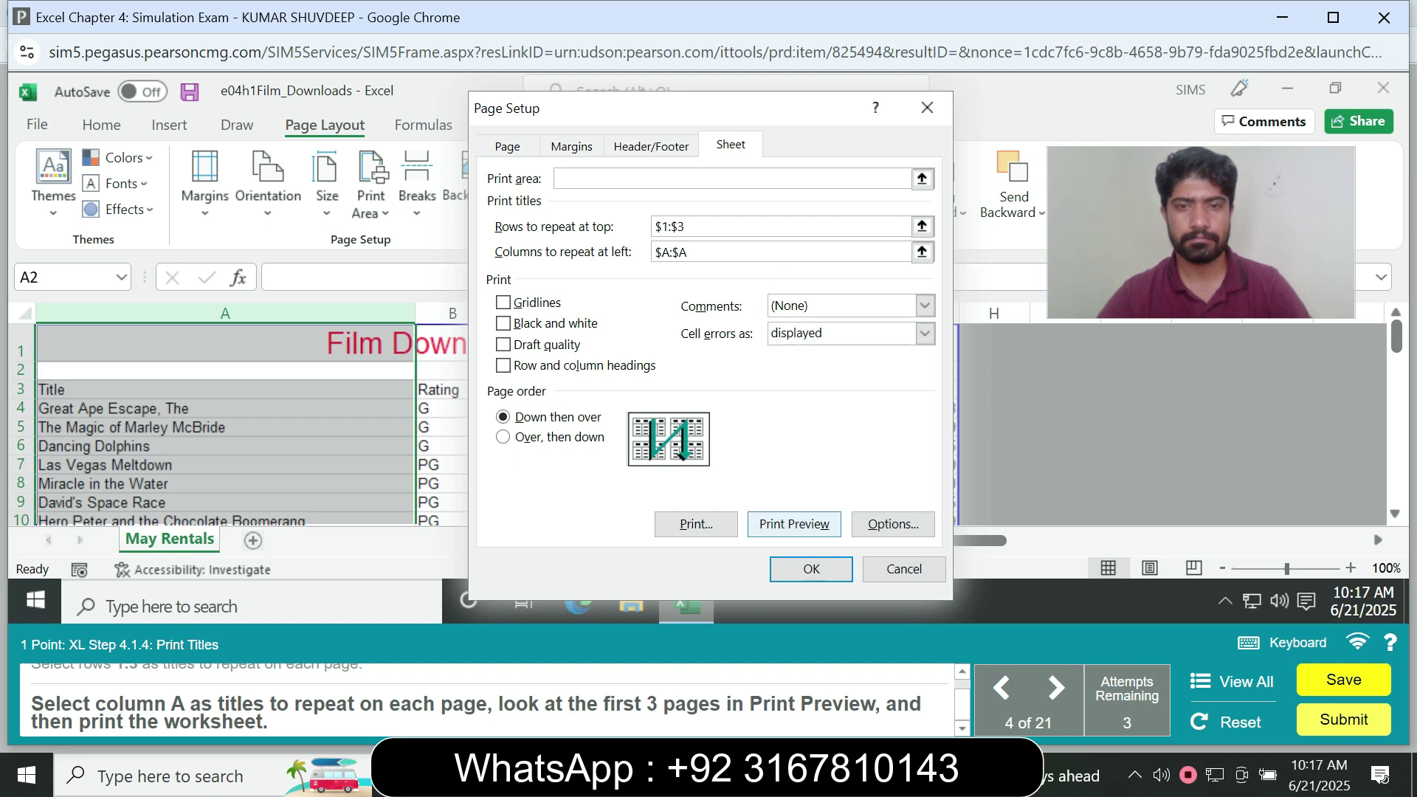
# Look through the first three pages of the worksheet in Print Preview and print the worksheet.
pyautogui.click(794, 524)
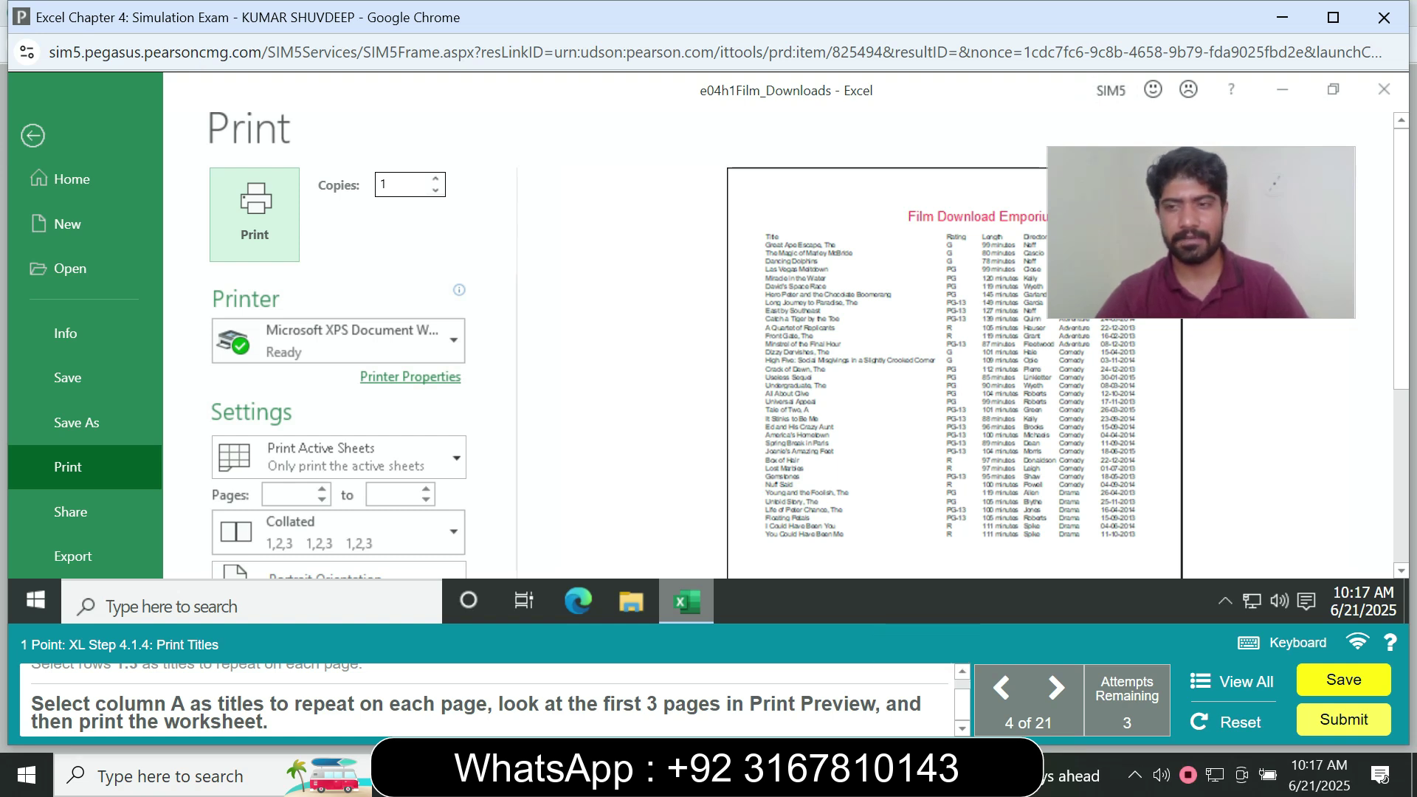
pyautogui.scroll(-5, 708, 339)
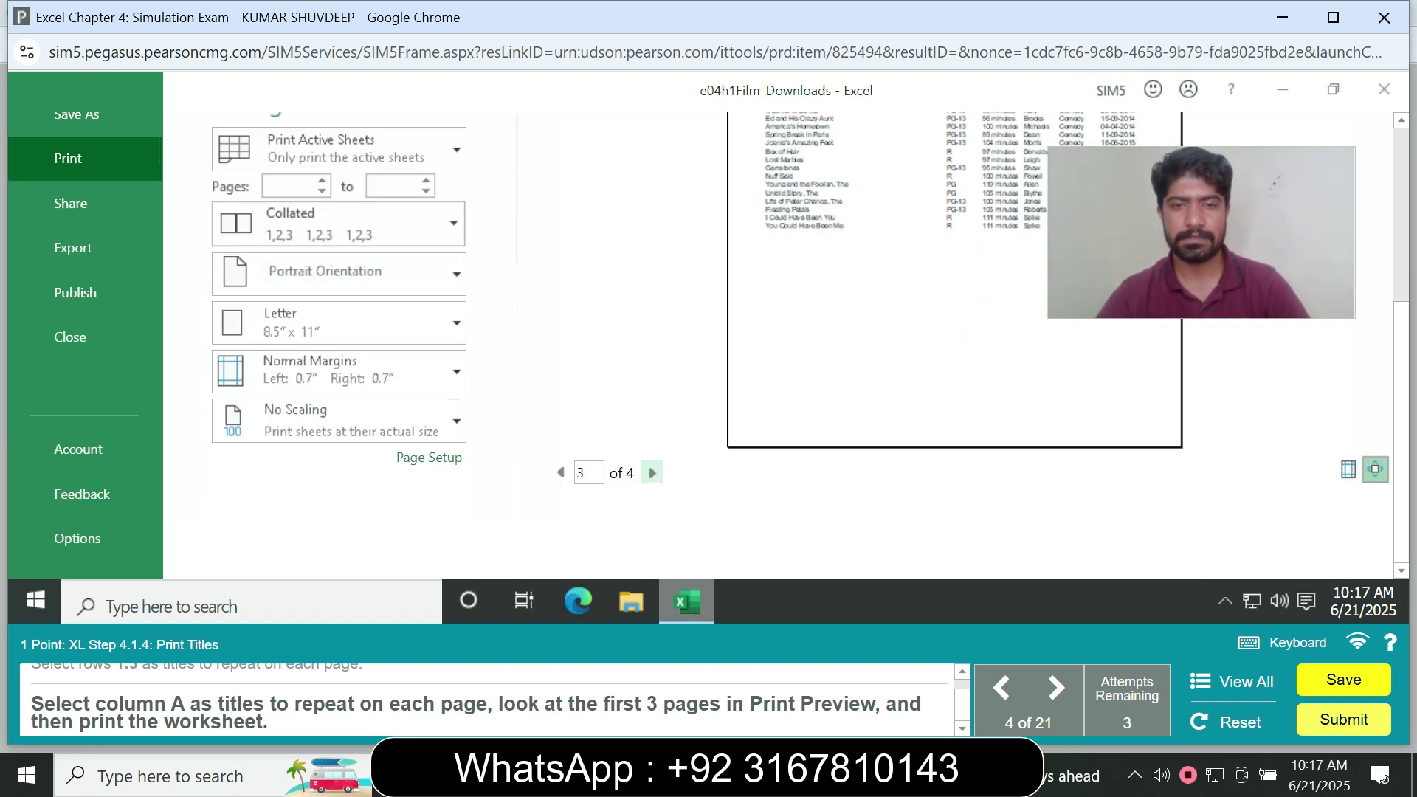
pyautogui.click(652, 472)
pyautogui.scroll(5, 652, 472)
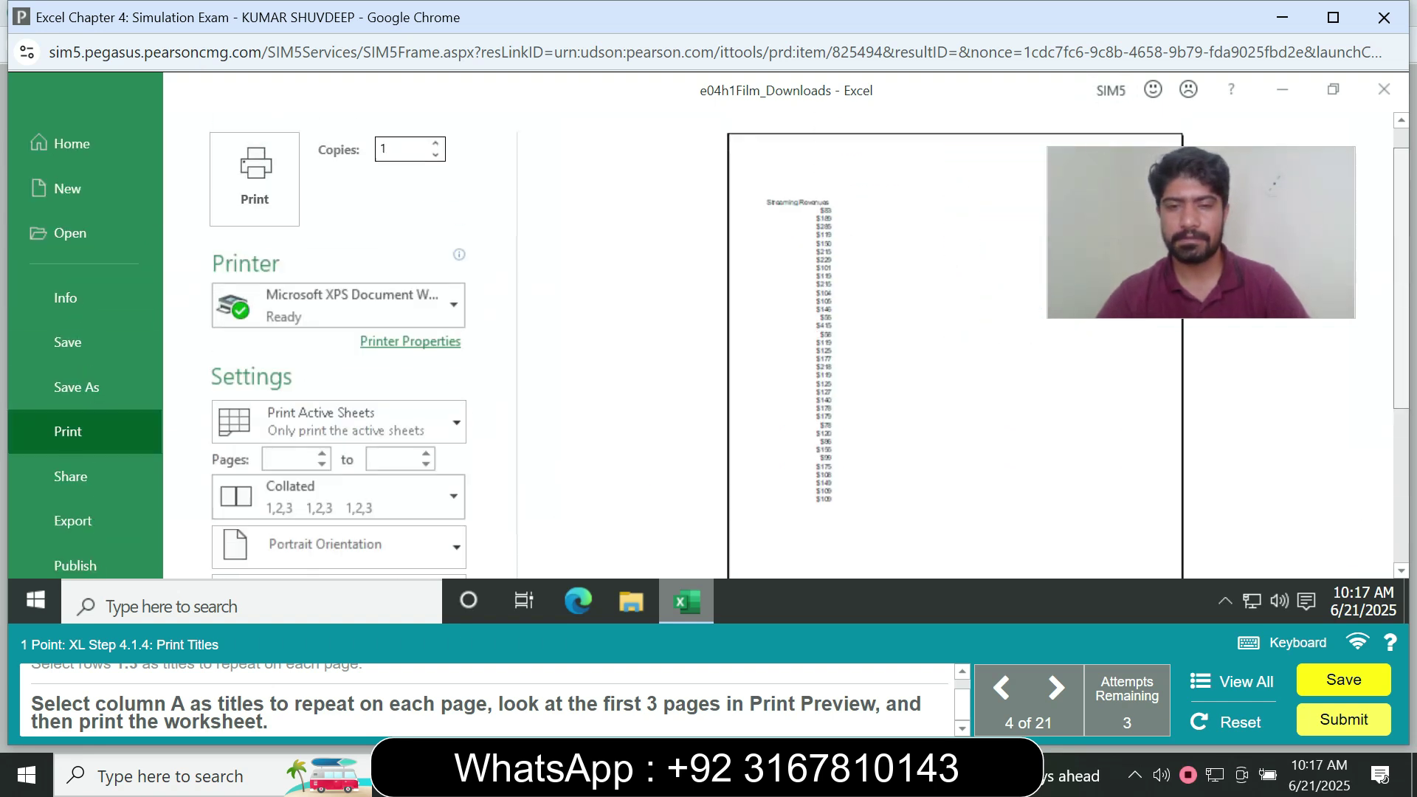
pyautogui.click(255, 214)
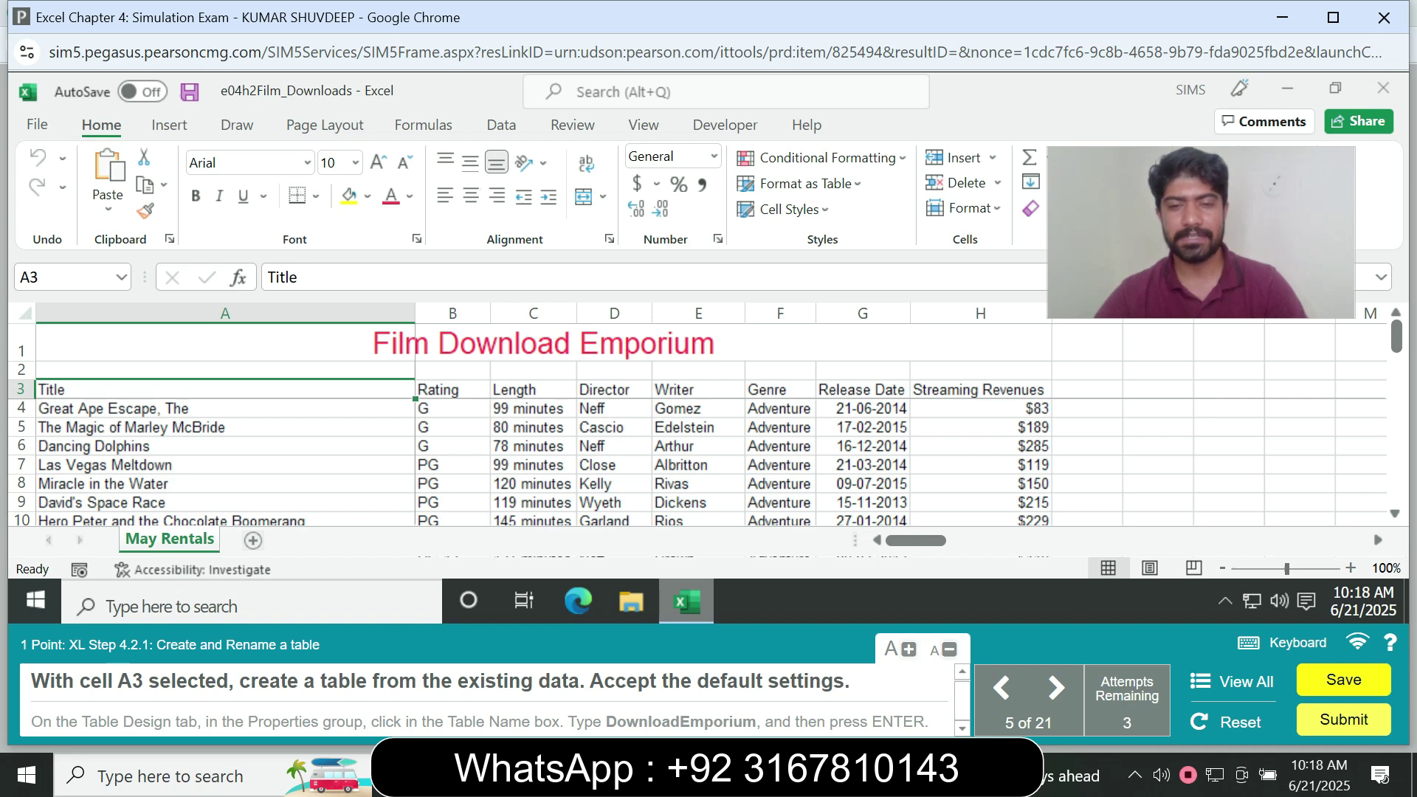
# Create a table with headers from the existing film data in A3:H55, accepting the default settings.
pyautogui.click(250, 464)
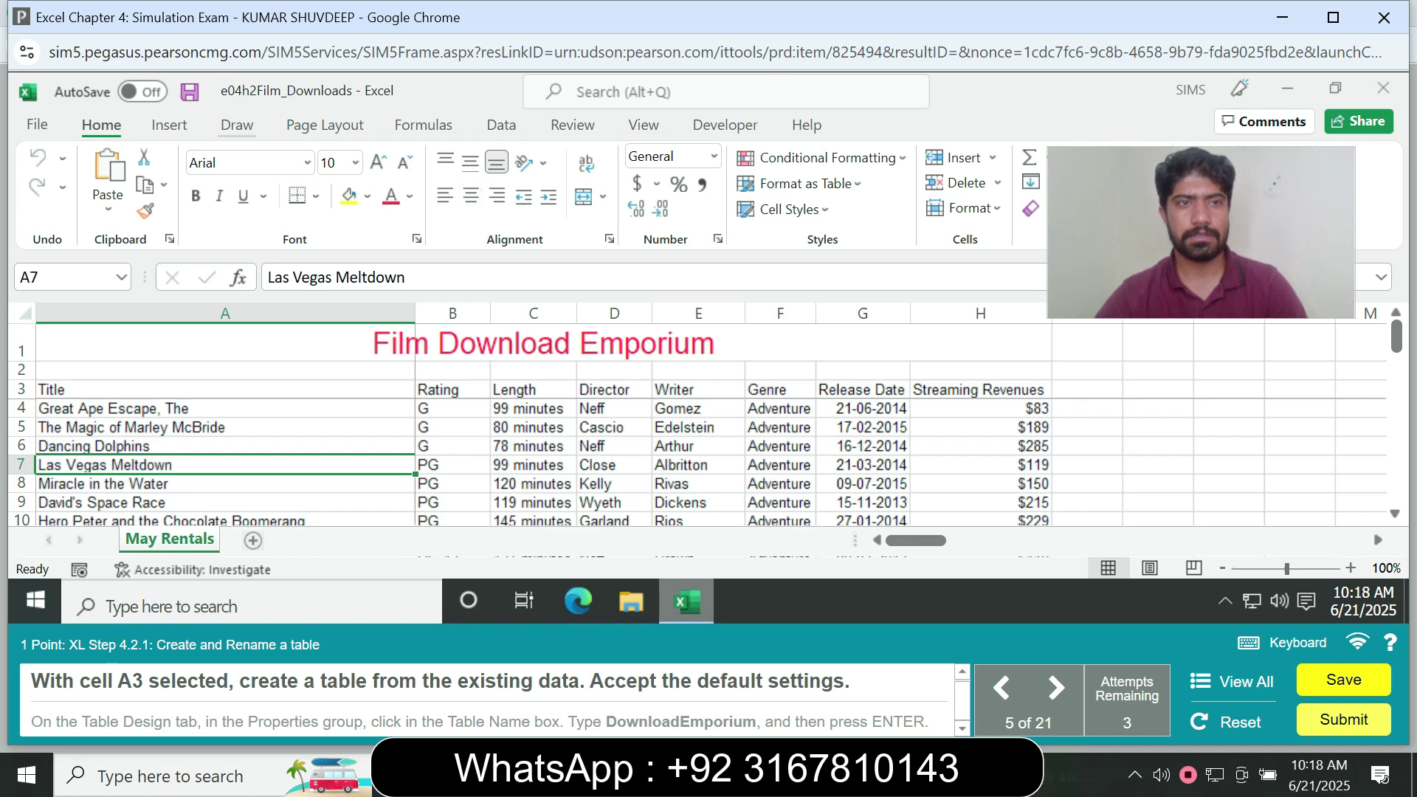
pyautogui.click(169, 125)
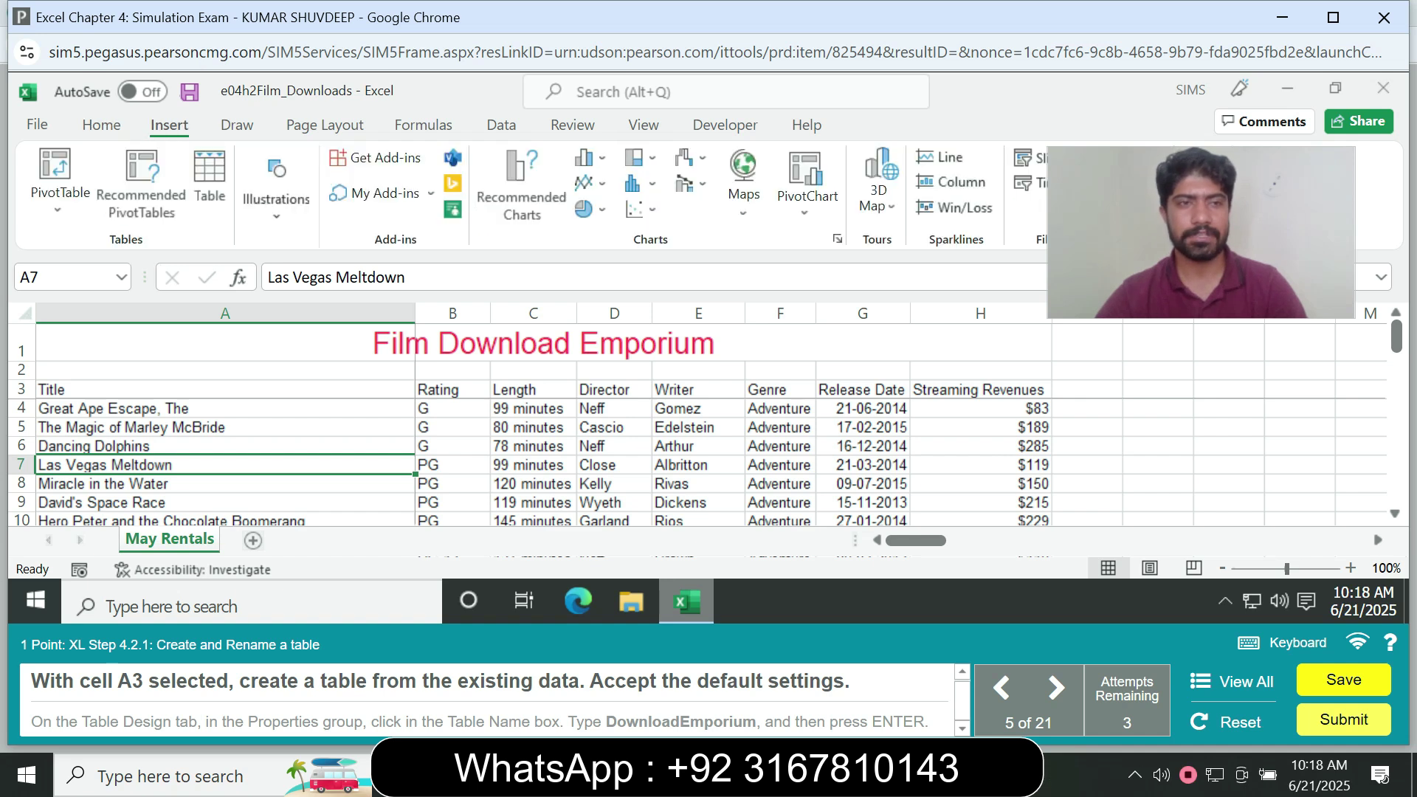
pyautogui.click(209, 185)
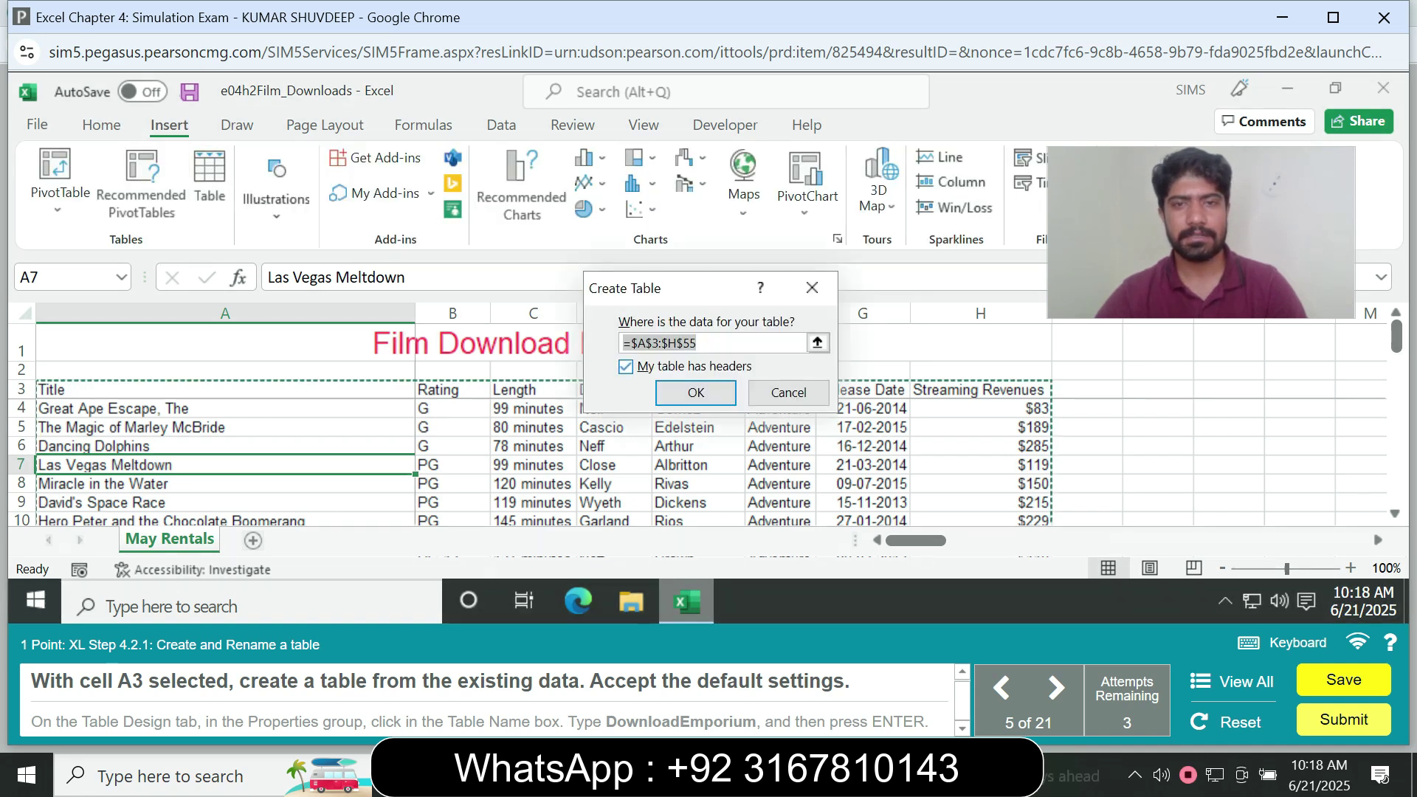
pyautogui.press('Return')
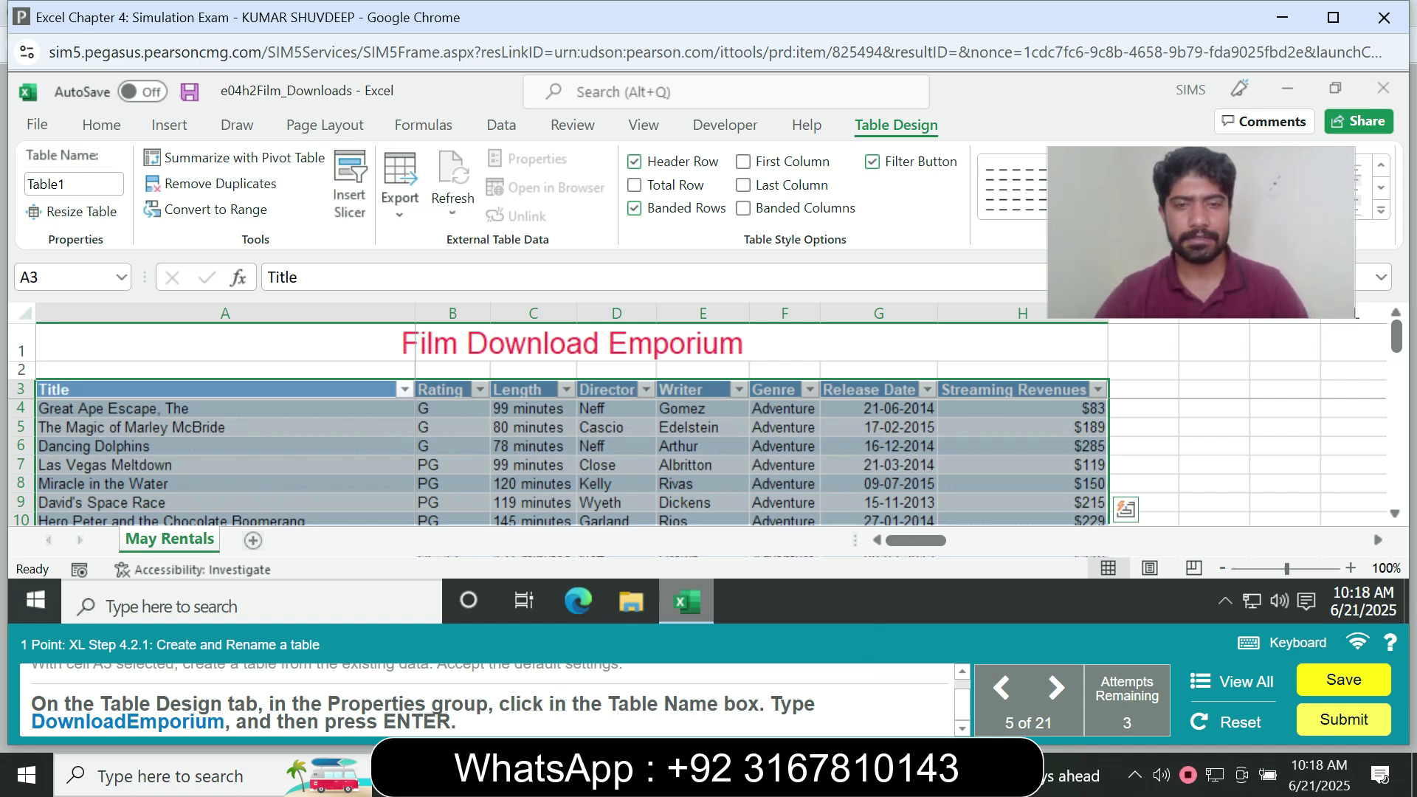
# Rename the film table as DownloadEmporium.
pyautogui.click(74, 184)
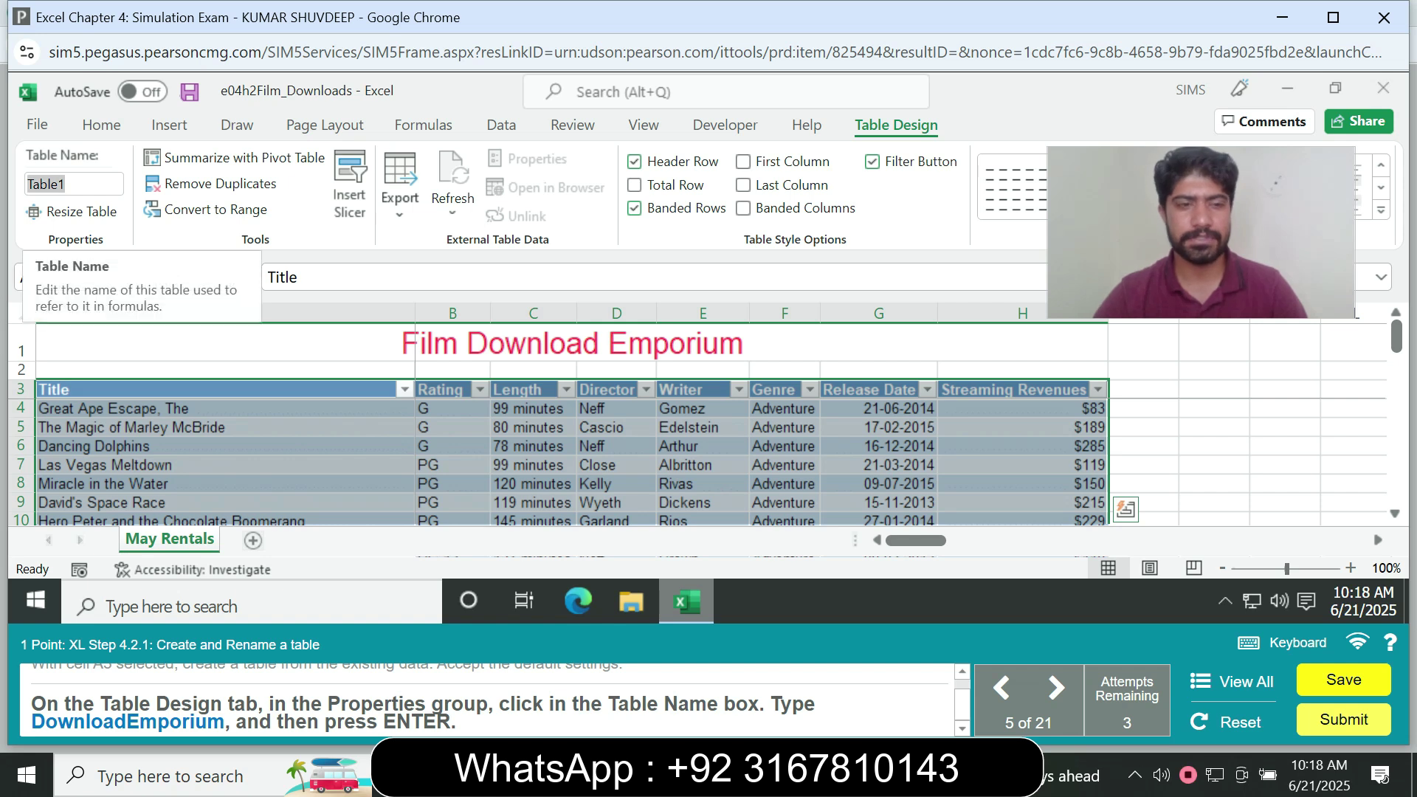
pyautogui.write('Do')
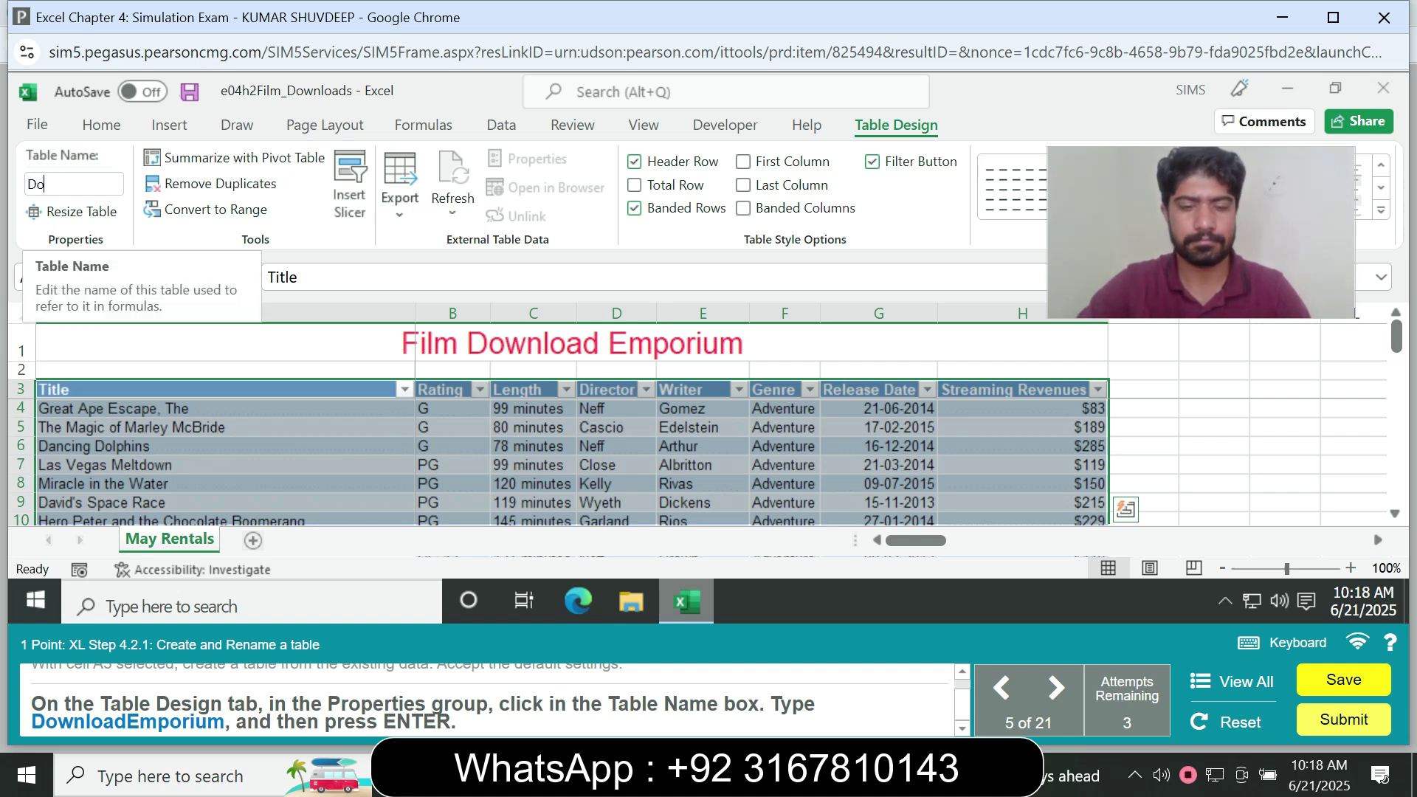
pyautogui.write('wnload')
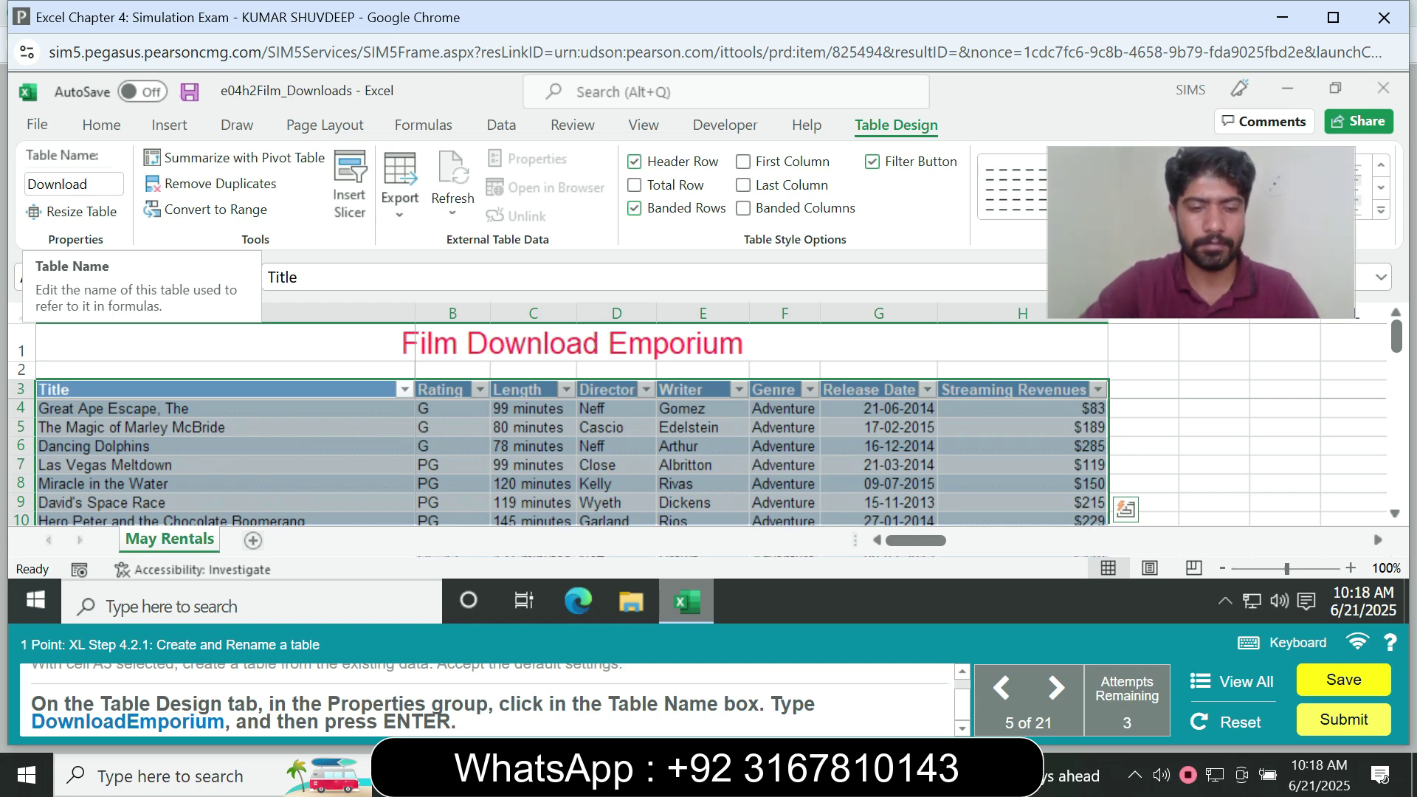
pyautogui.write('Em')
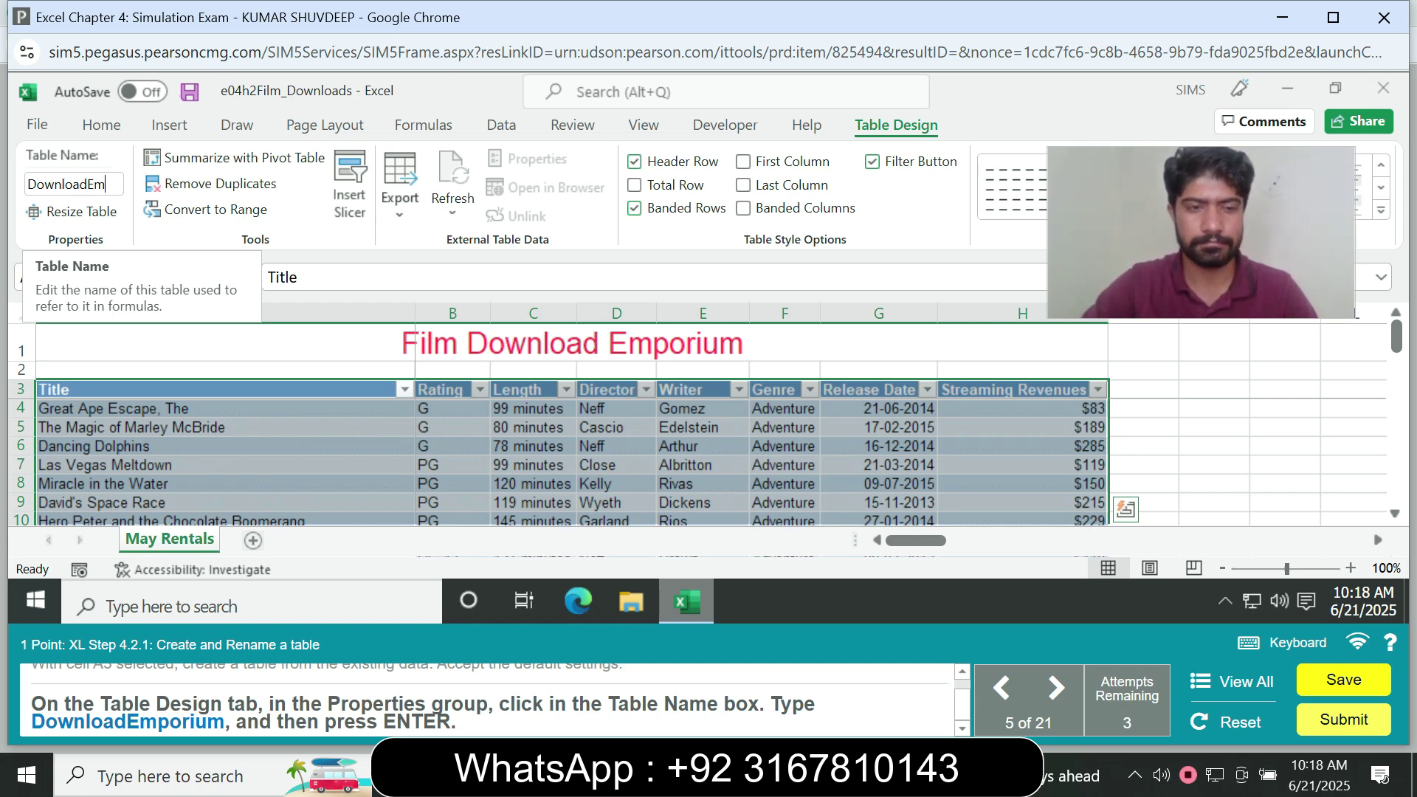
pyautogui.write('po')
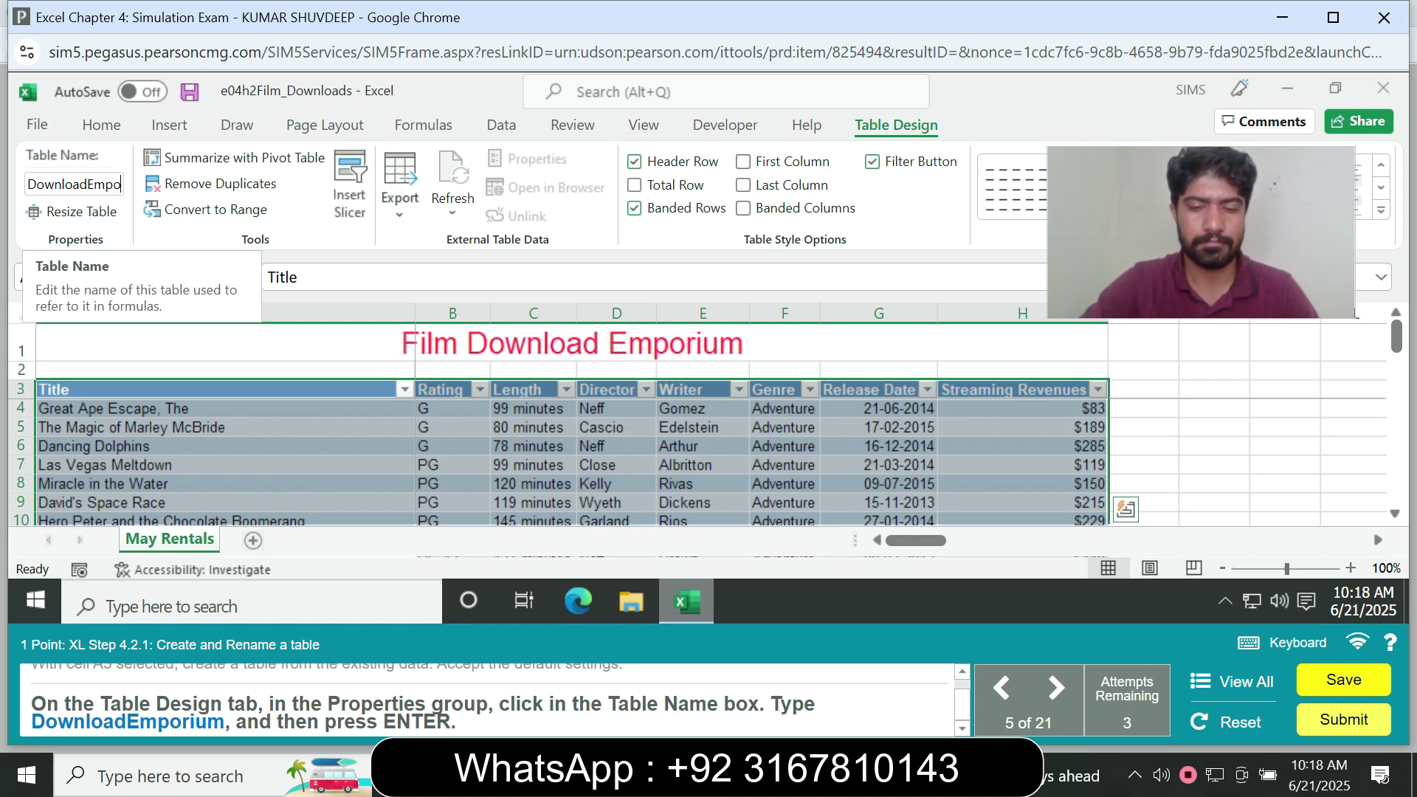
pyautogui.write('rium')
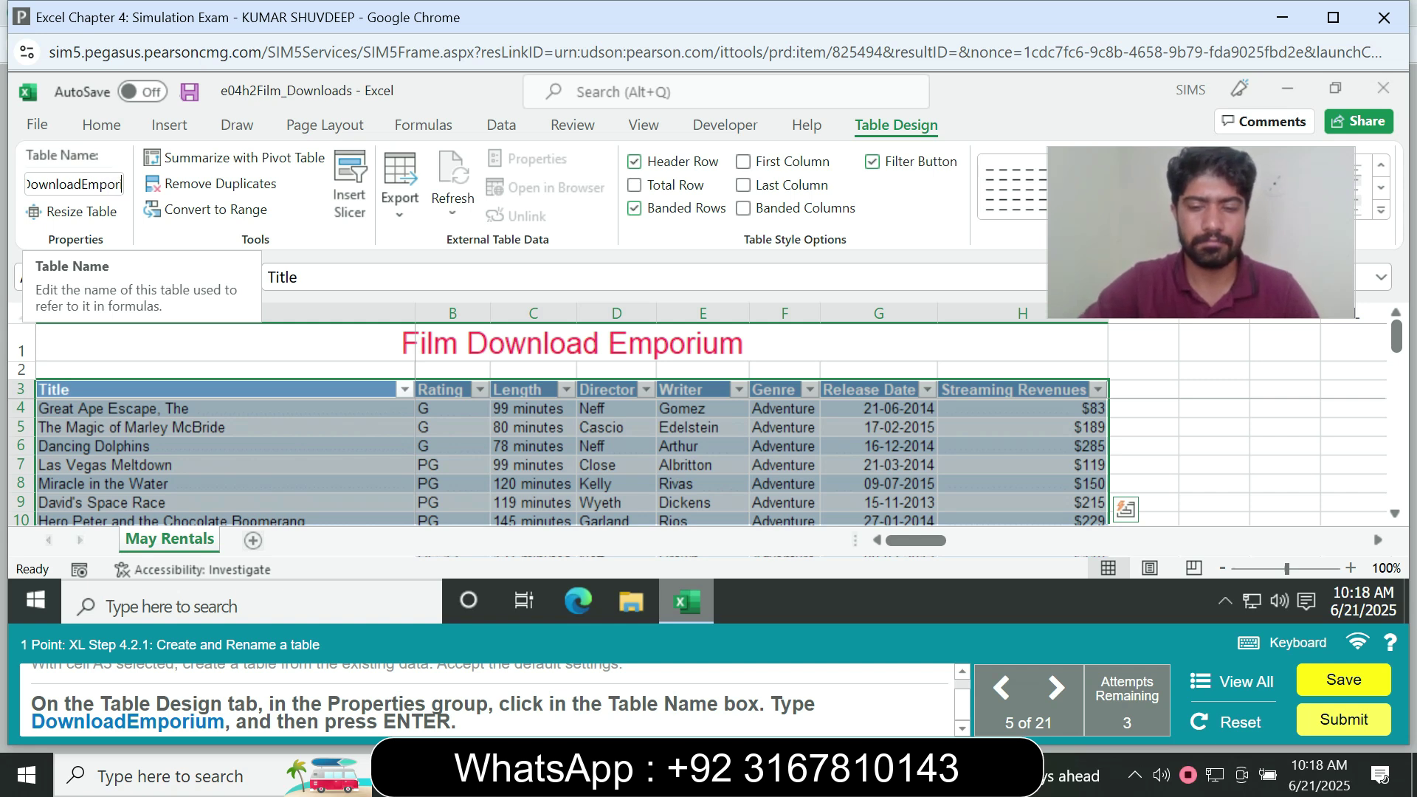
pyautogui.press('Return')
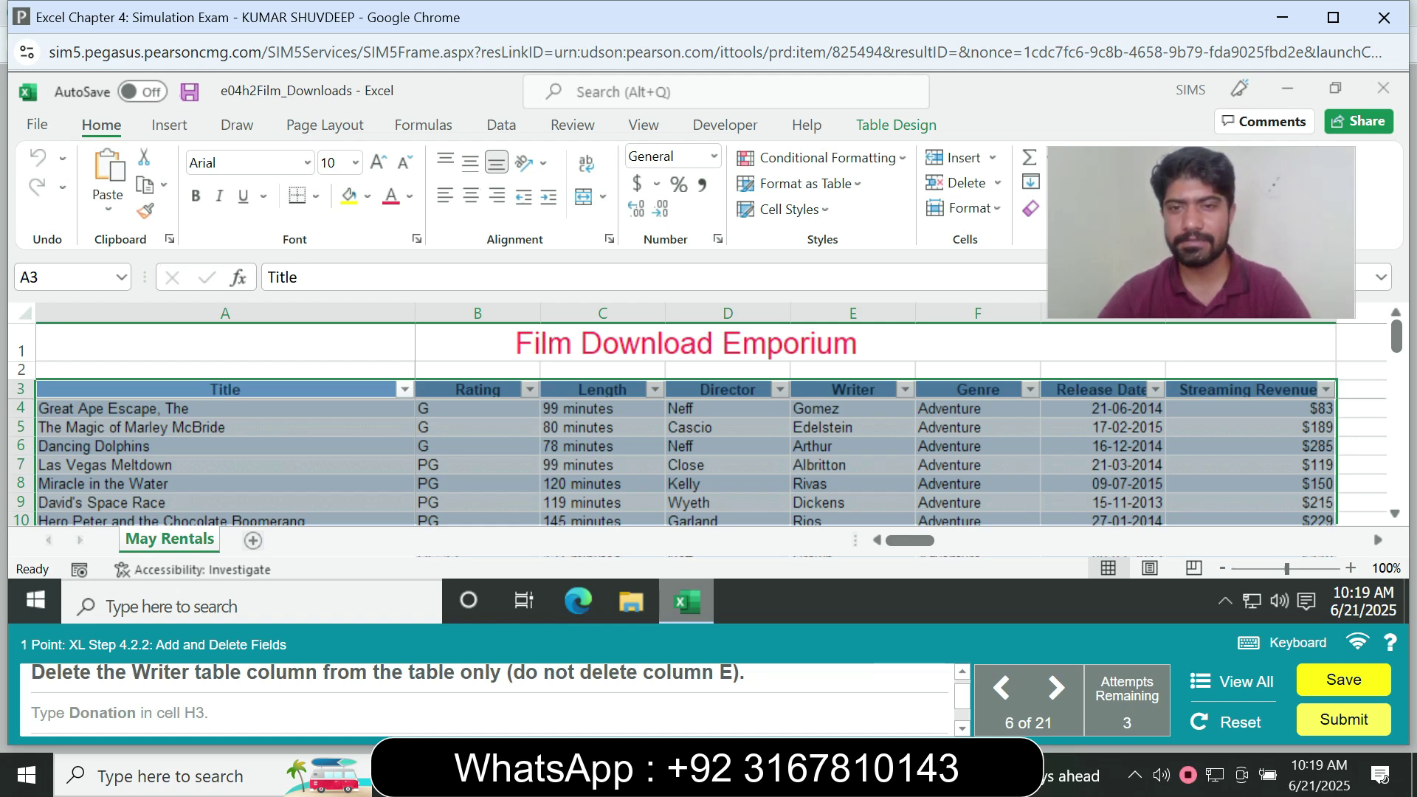
# Delete the Writer column from the table only, leaving the worksheet column in place.
pyautogui.click(852, 390)
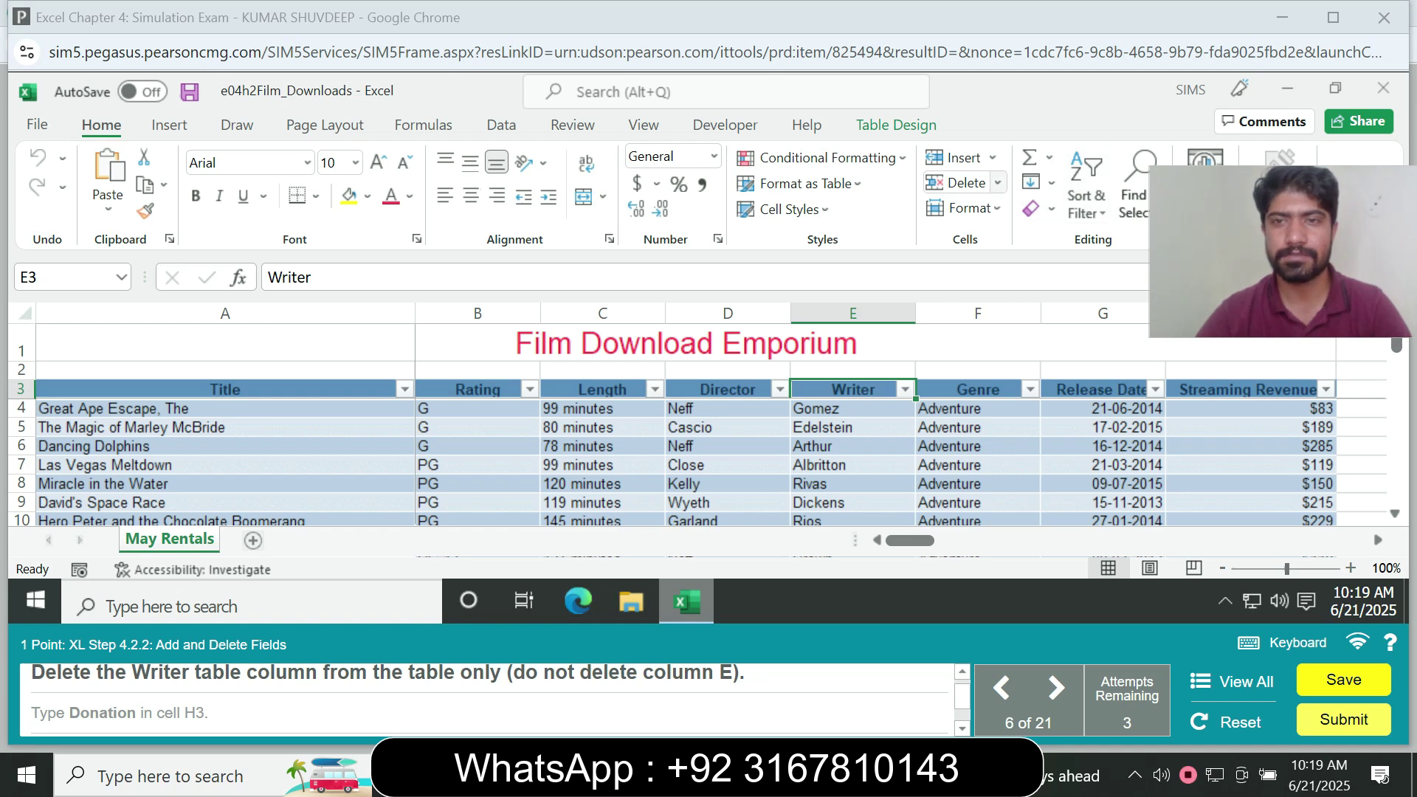
pyautogui.click(997, 183)
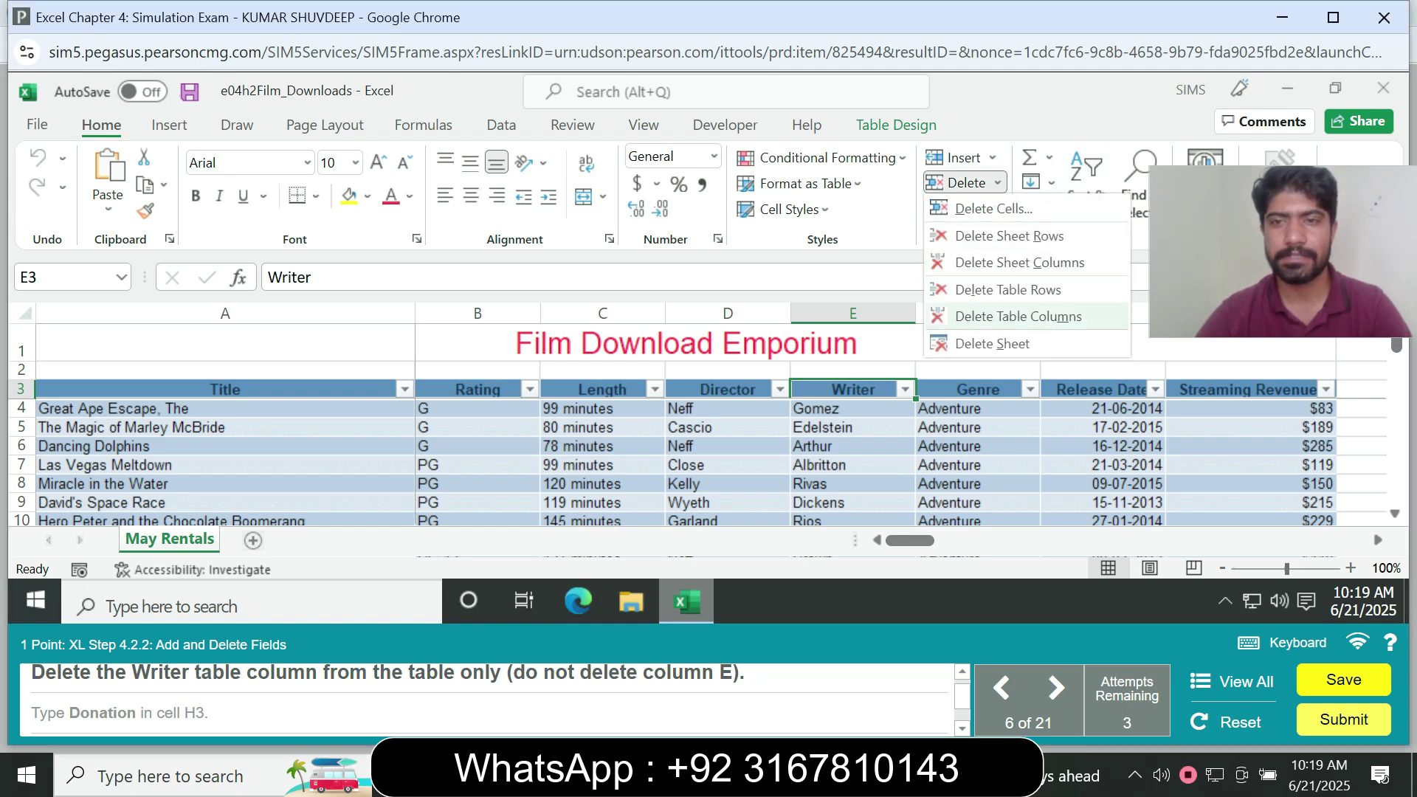
pyautogui.click(1018, 316)
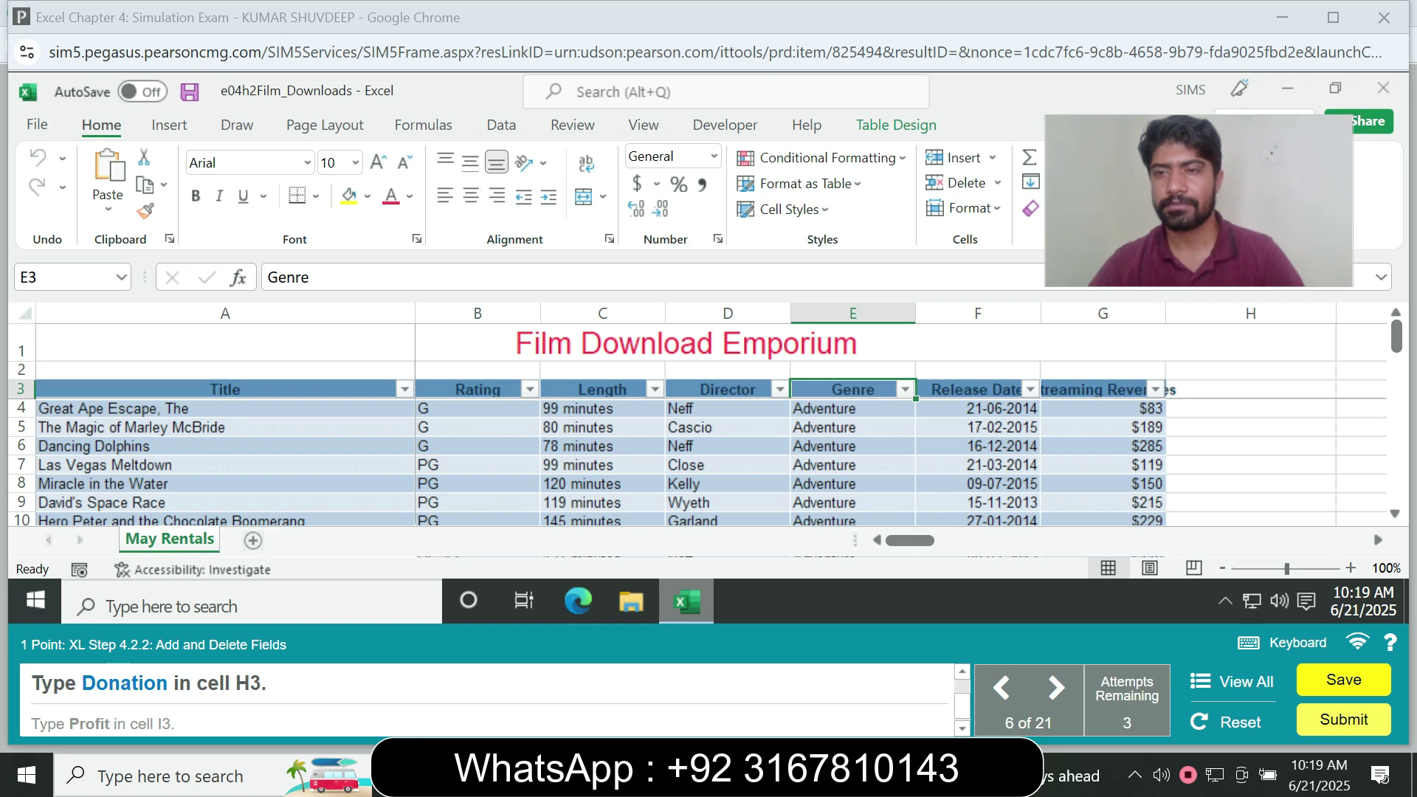
# Add two new table fields by entering the headings Donation in H3 and Profit in I3.
pyautogui.click(1250, 390)
pyautogui.write('Donation')
pyautogui.press('Return')
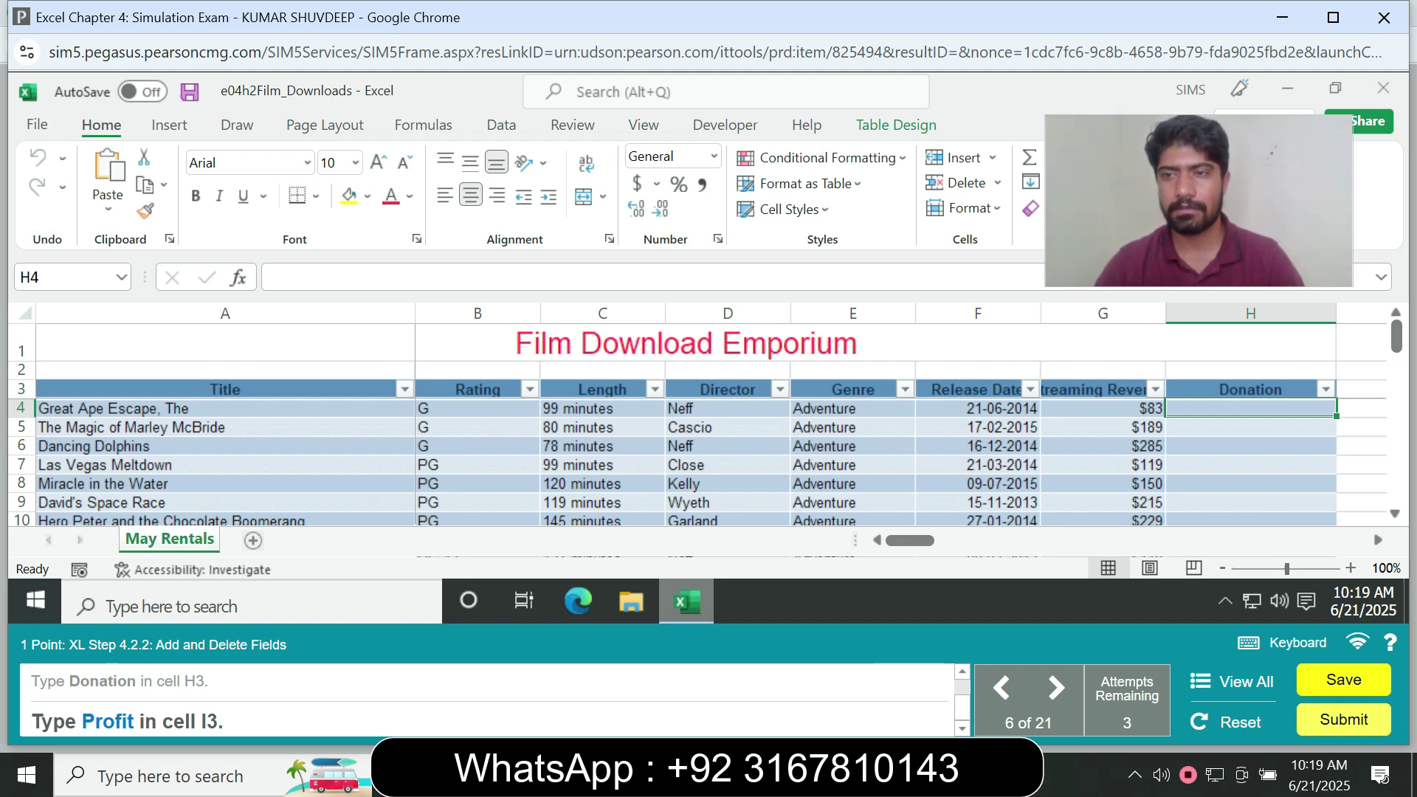
pyautogui.click(1361, 389)
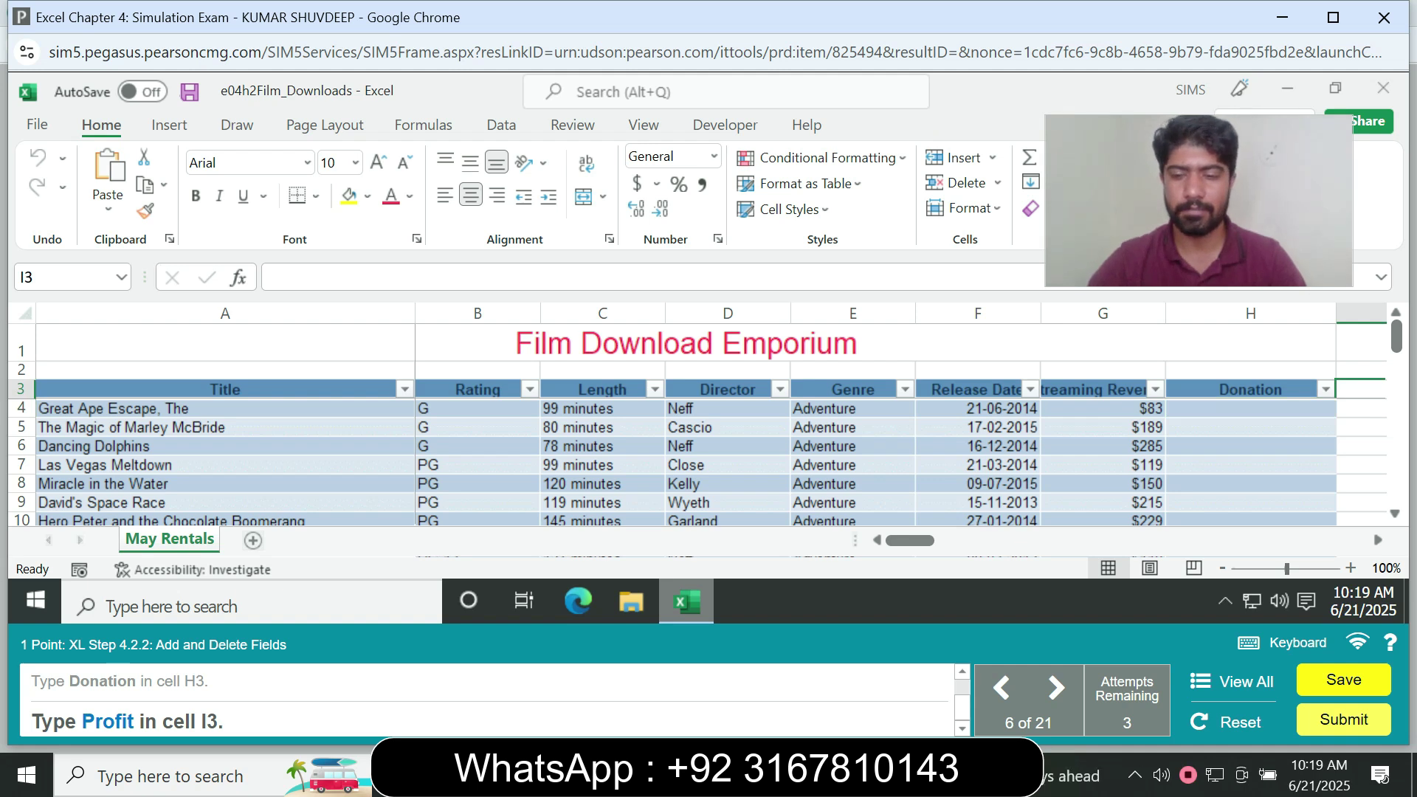
pyautogui.write('Prof')
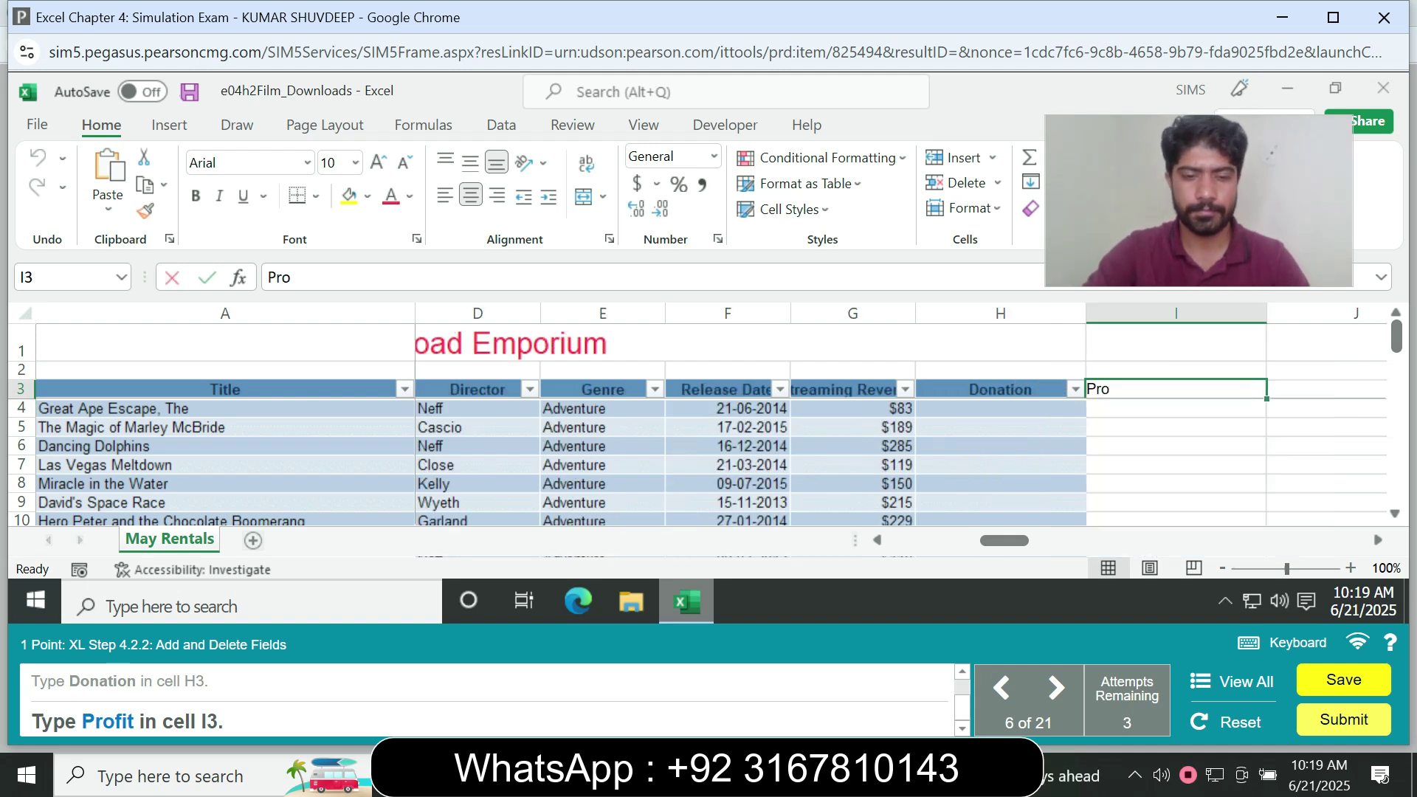
pyautogui.write('it')
pyautogui.press('Return')
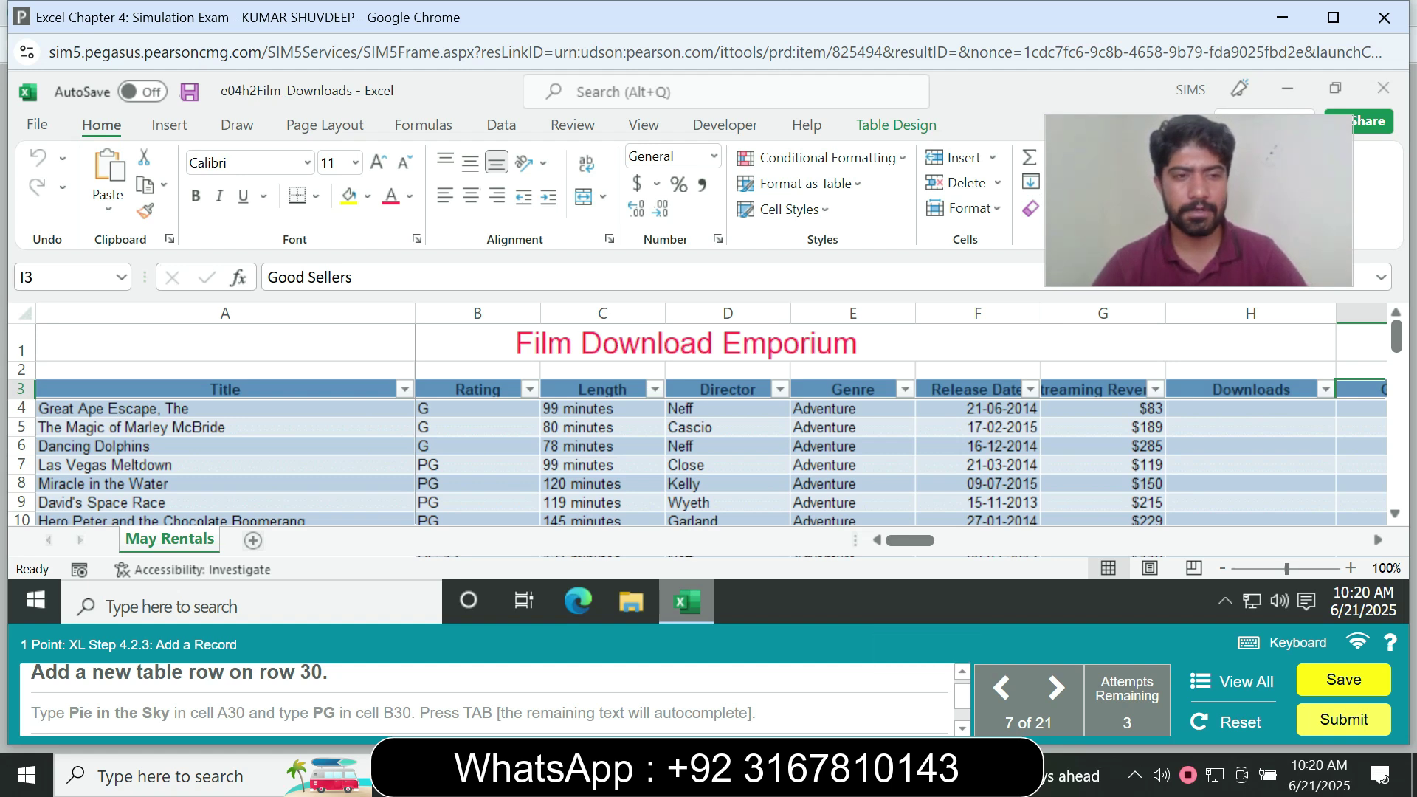
# Insert a new row at row 30 of the table, above the Box of Hair record.
pyautogui.click(62, 278)
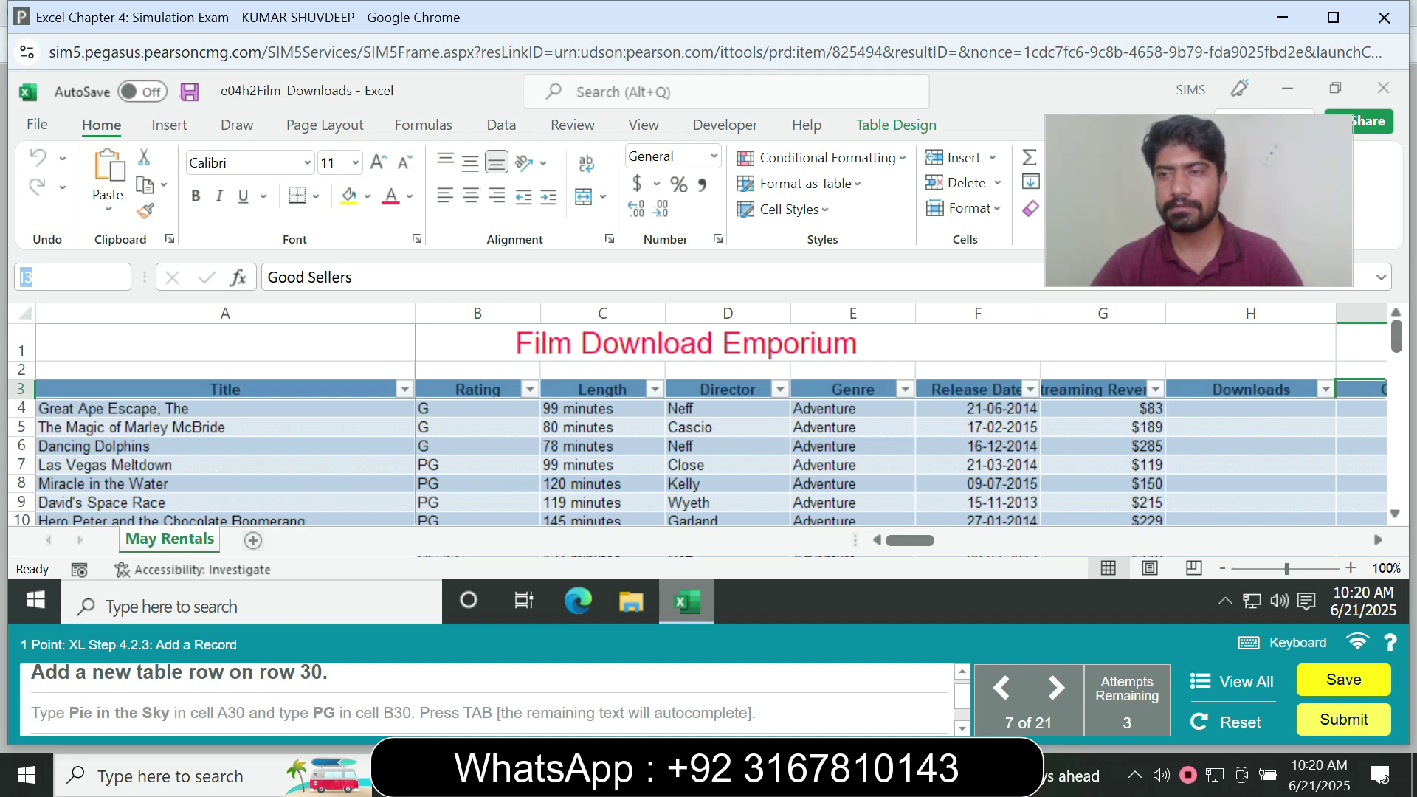
pyautogui.scroll(-2, 709, 457)
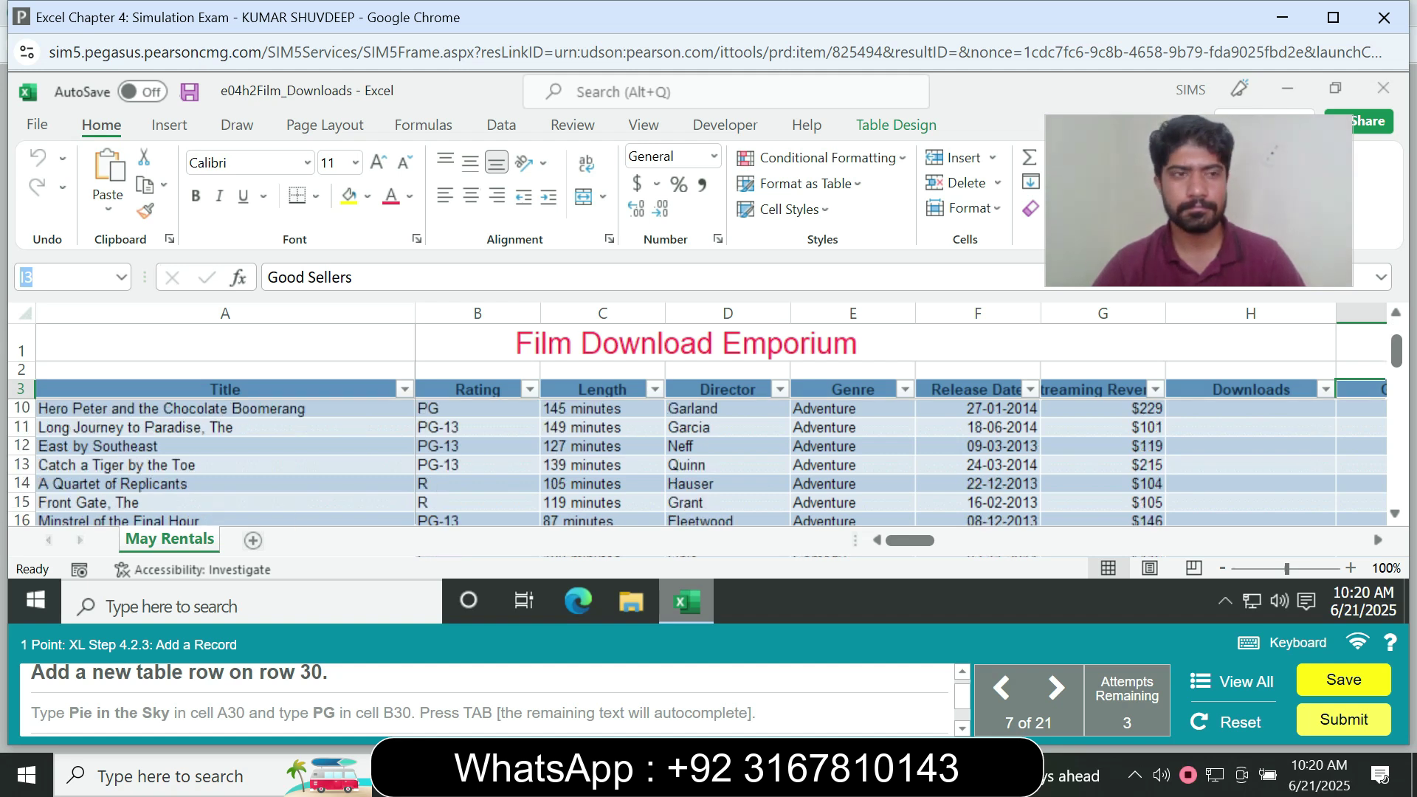
pyautogui.moveTo(1396, 351); pyautogui.dragTo(1396, 400)
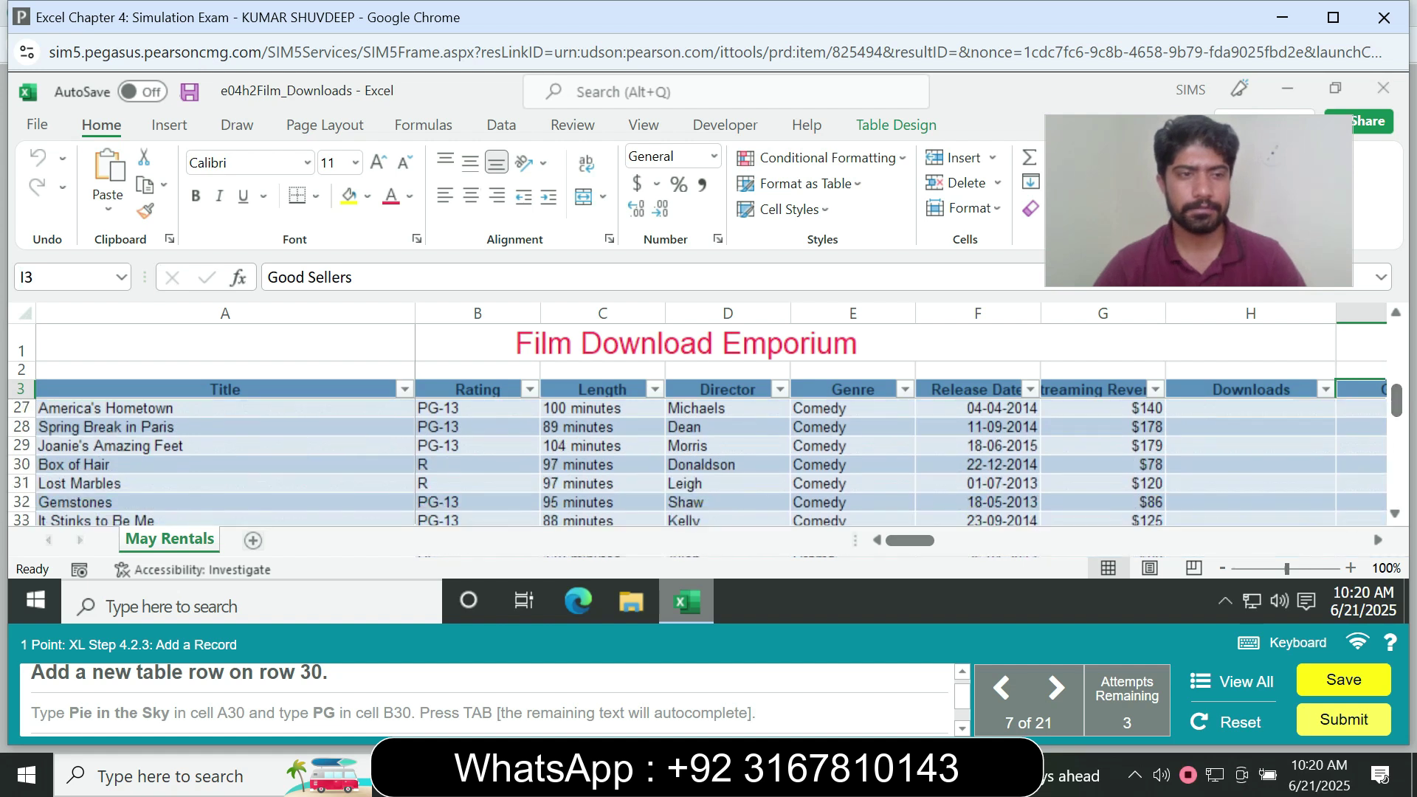
pyautogui.click(225, 464)
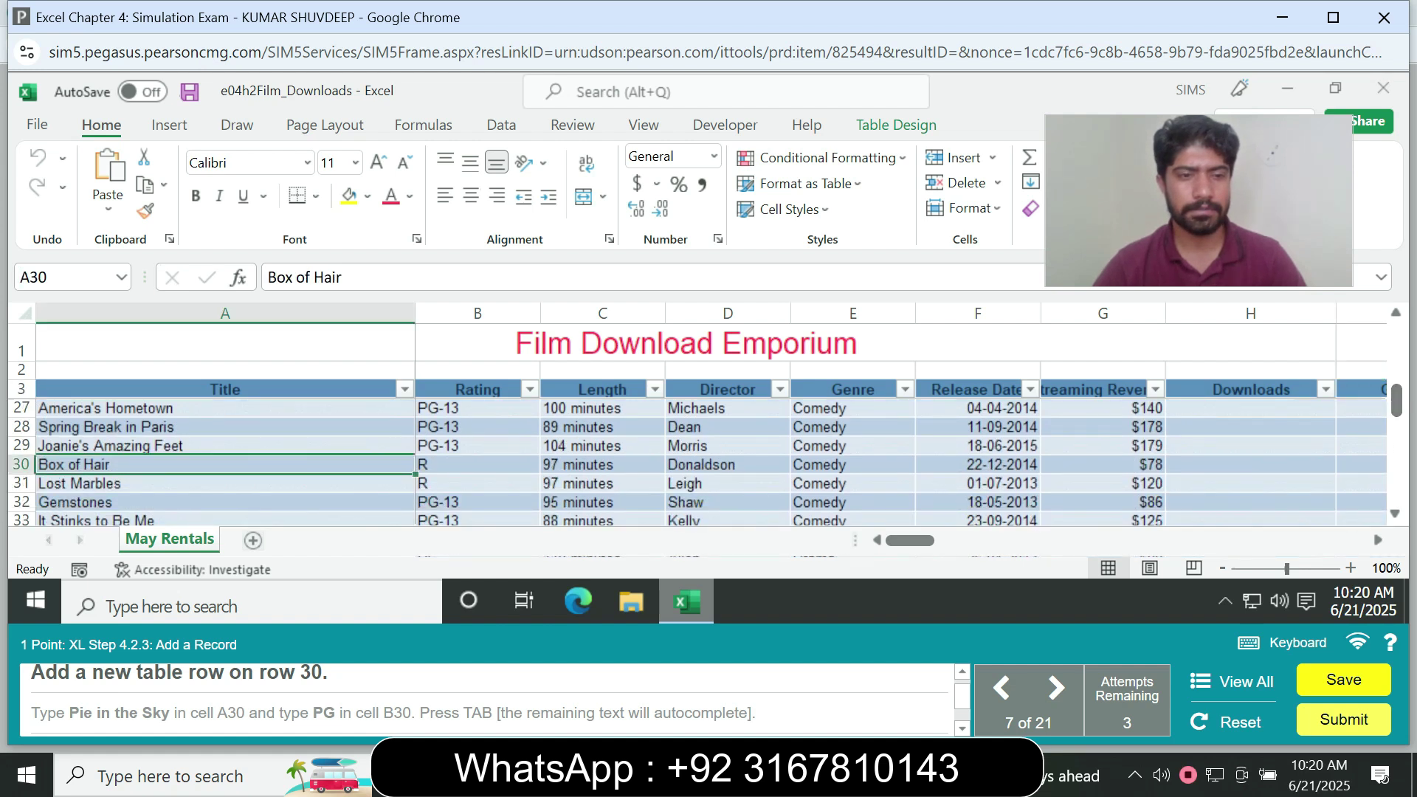
pyautogui.hotkey('shift', 'space')
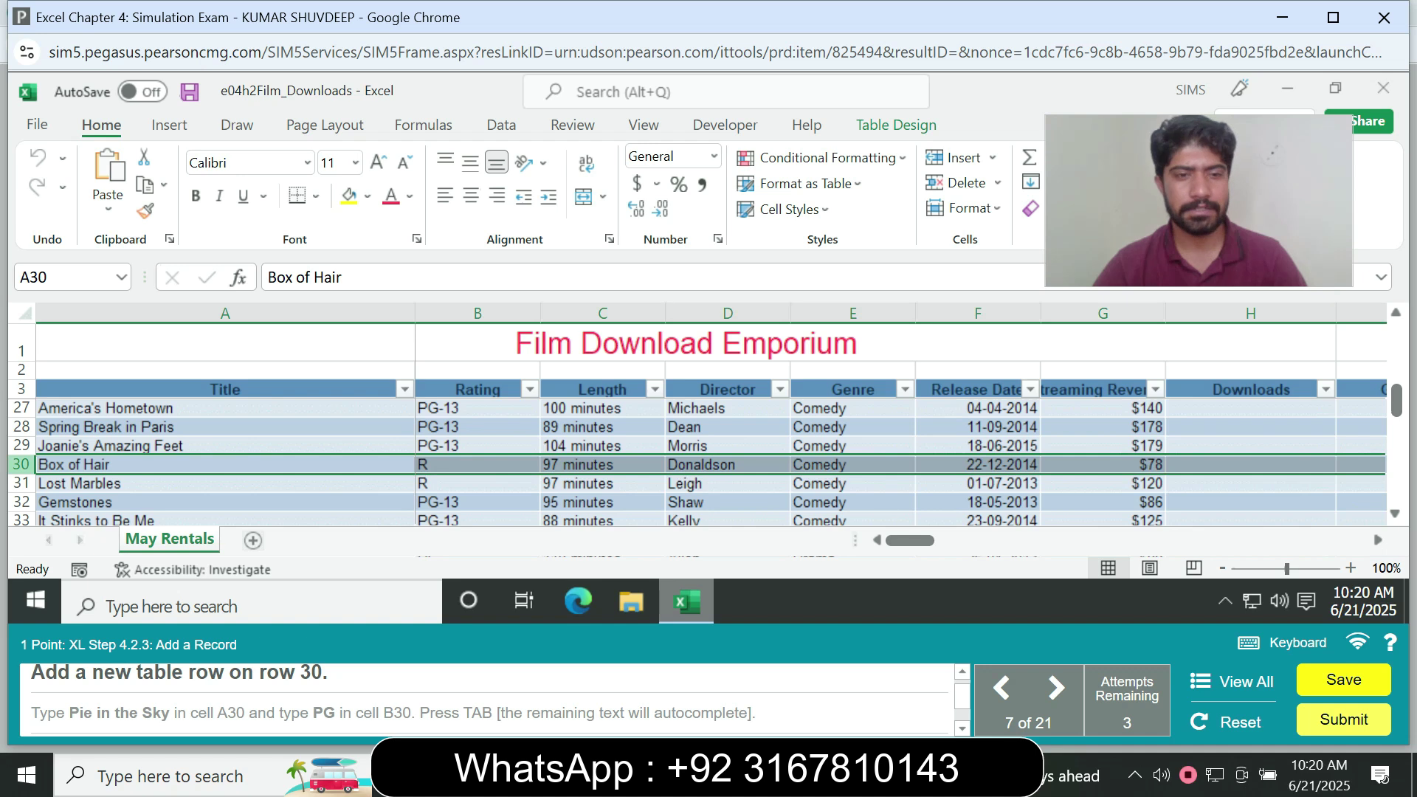
pyautogui.rightClick(21, 465)
pyautogui.click(79, 282)
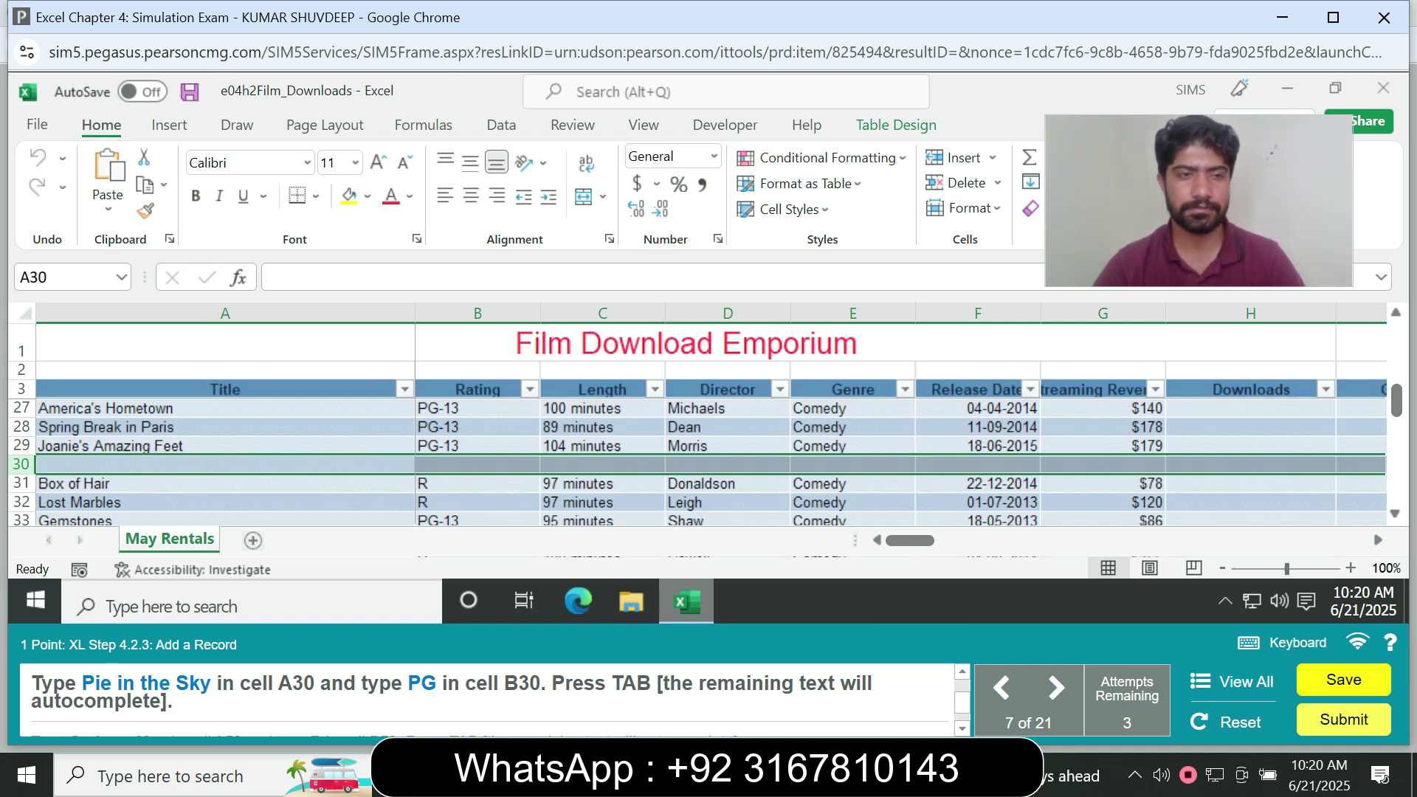
# Enter Pie in the Sky in A30 and the rating PG in B30.
pyautogui.click(225, 465)
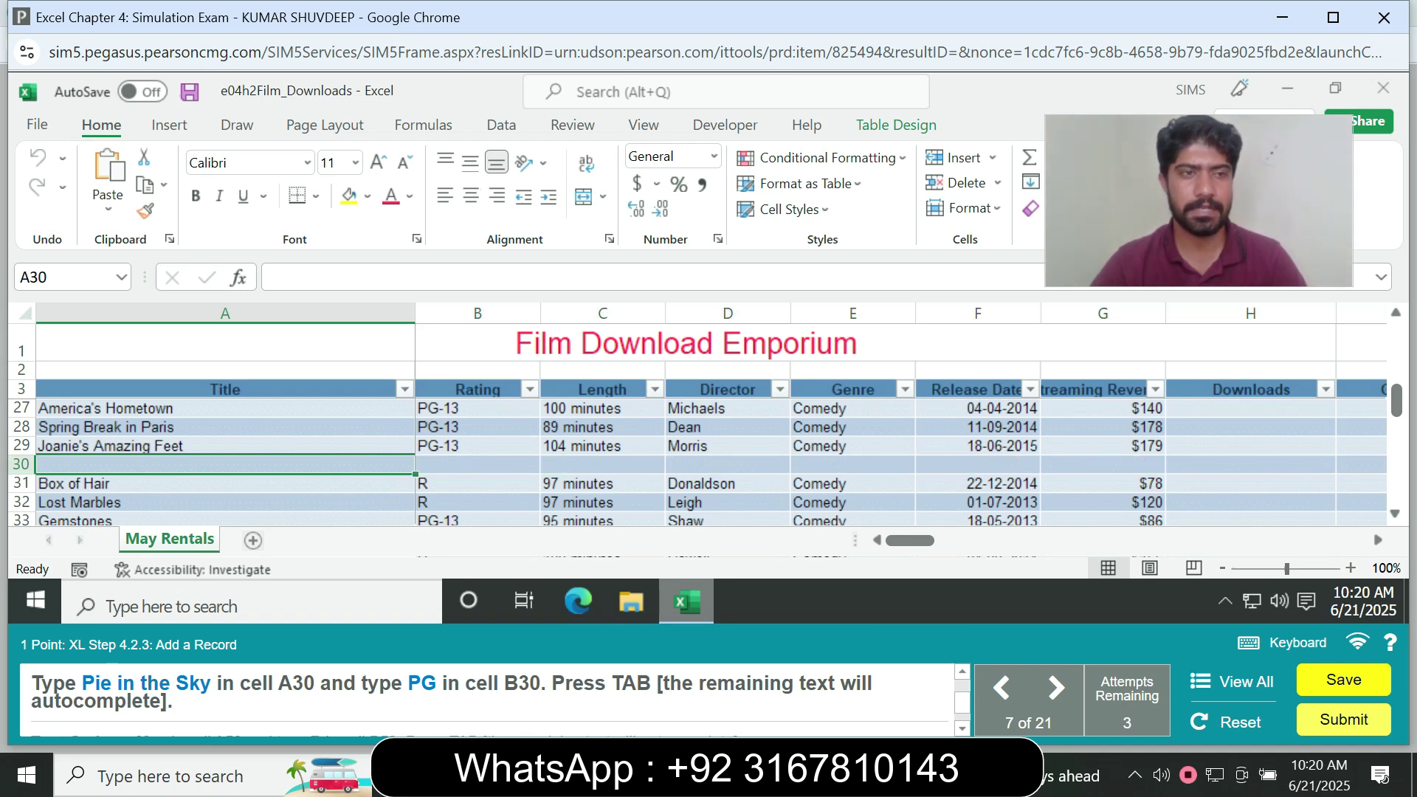
pyautogui.write('Pie')
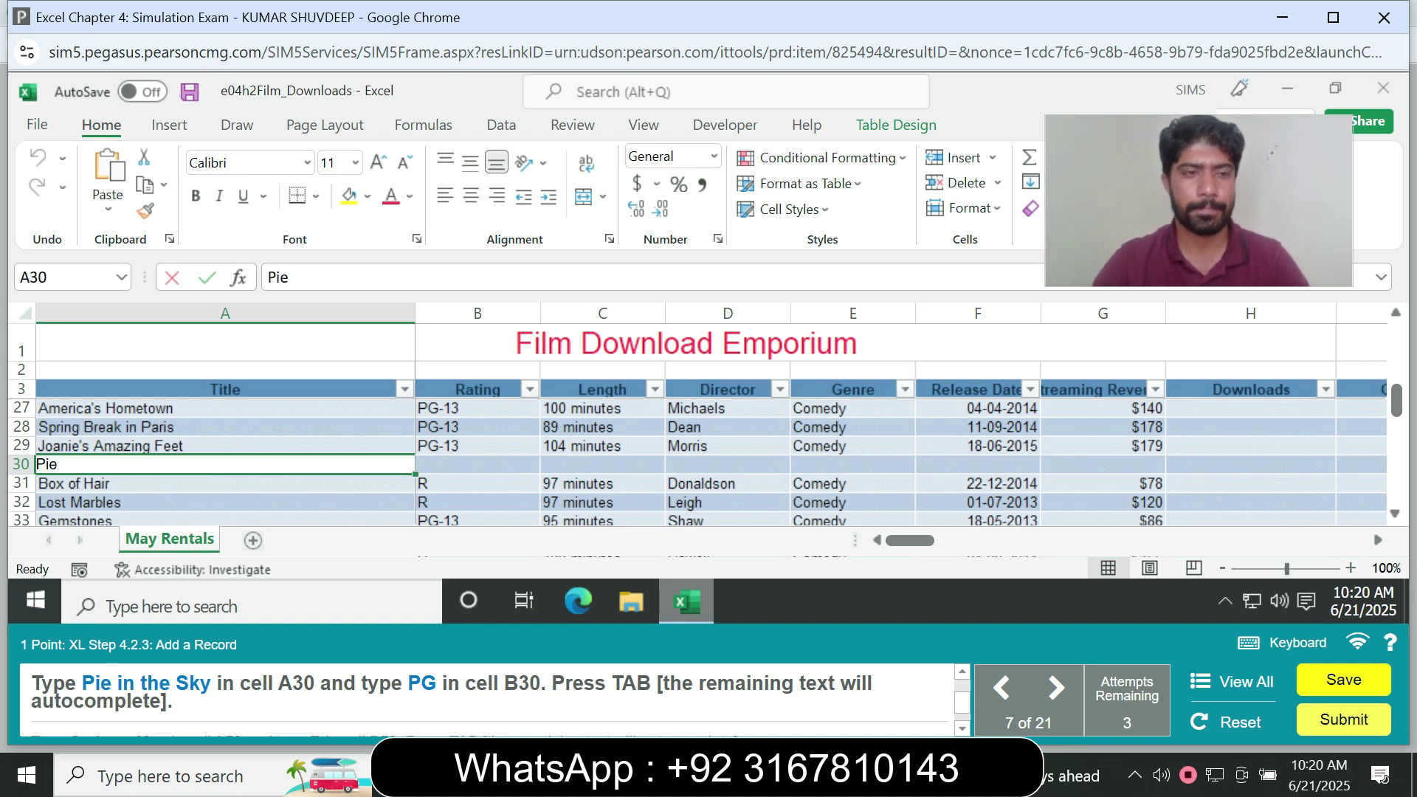
pyautogui.write(' in ')
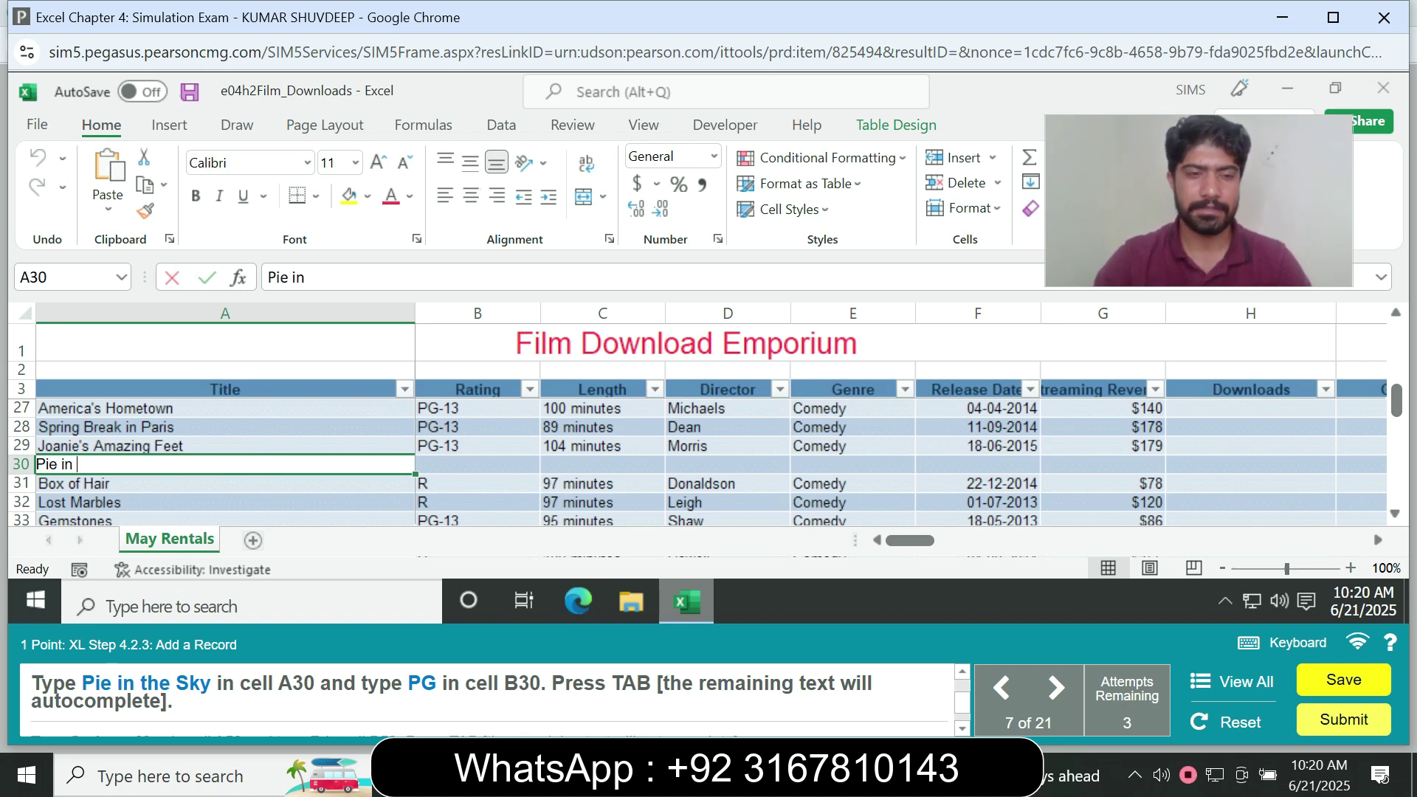
pyautogui.write('the Sky')
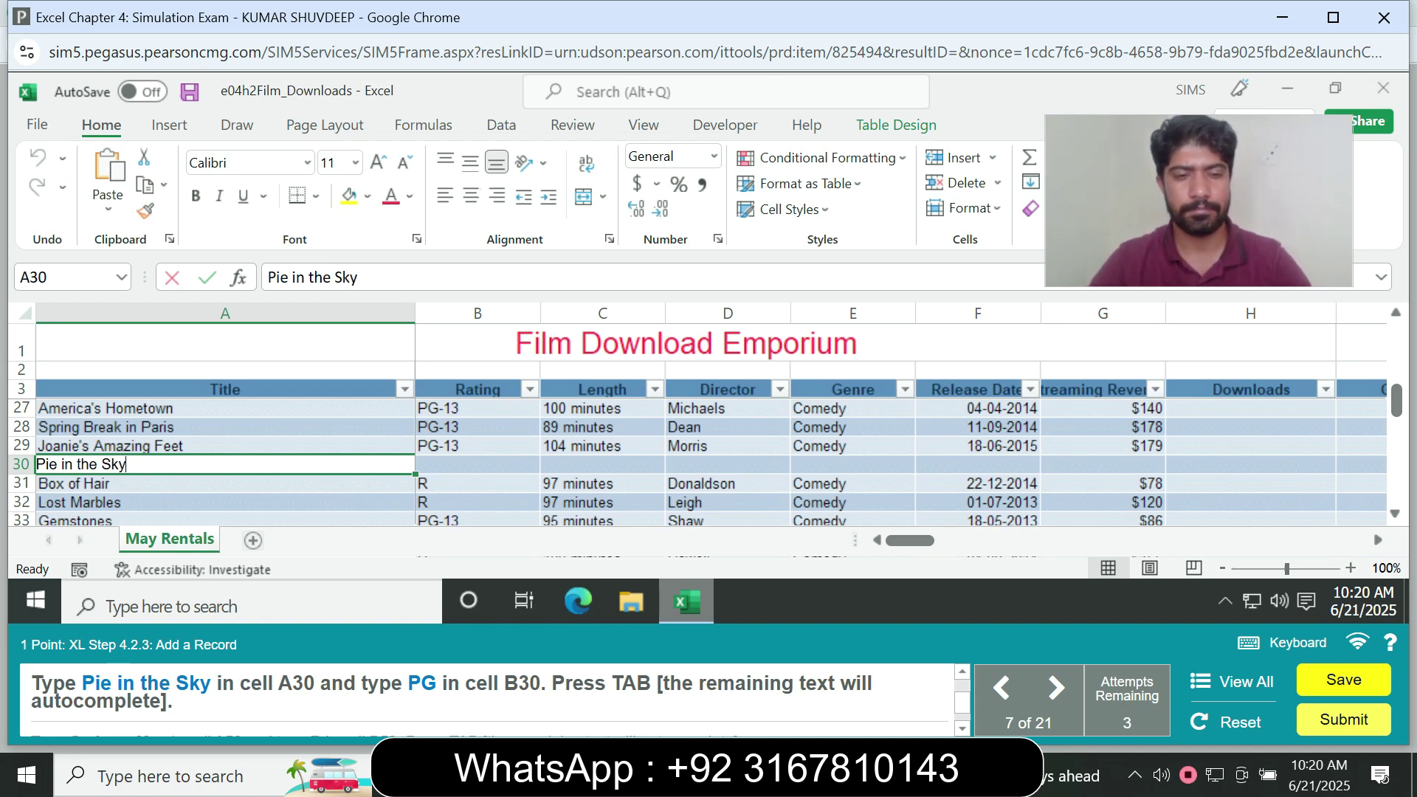
pyautogui.press('Tab')
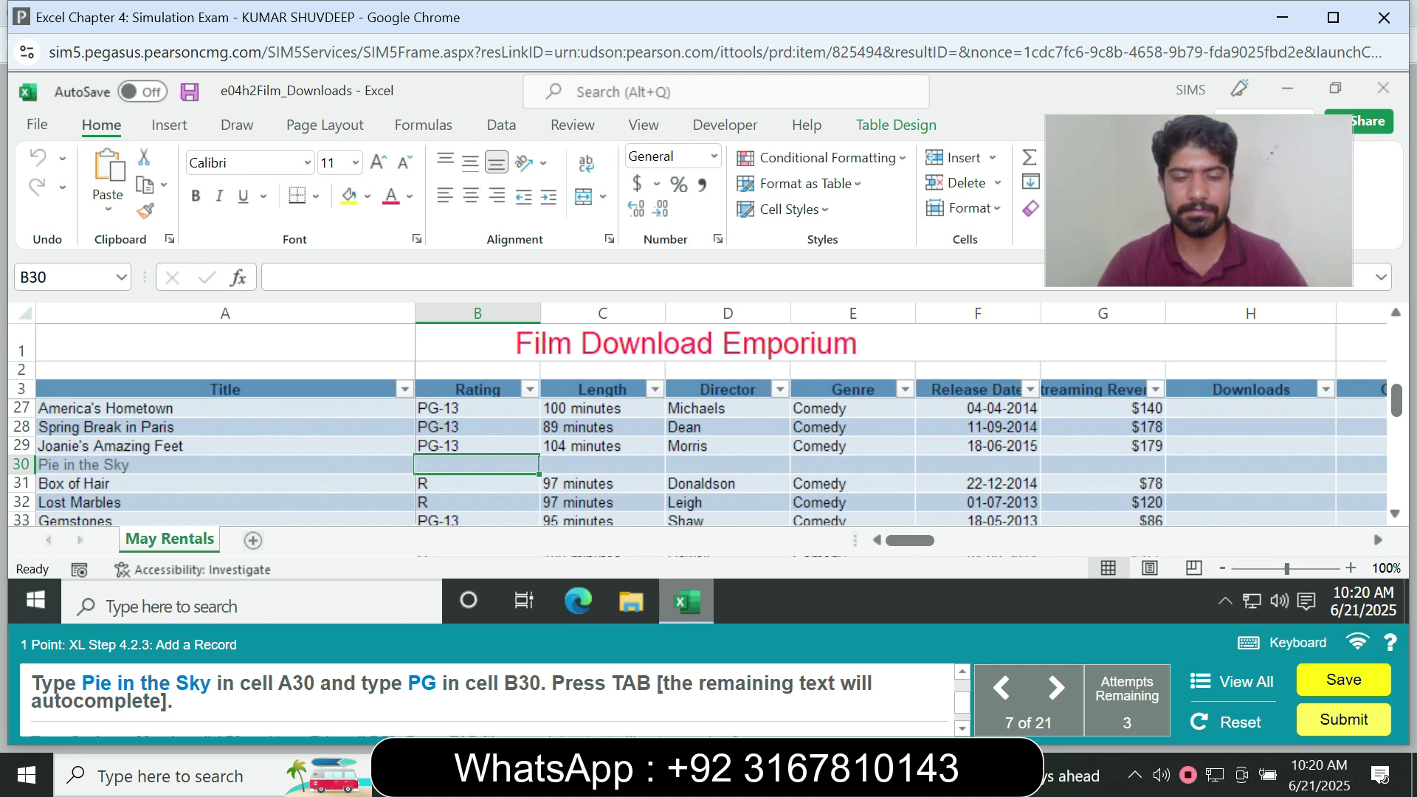
pyautogui.write('PG')
pyautogui.press('Tab')
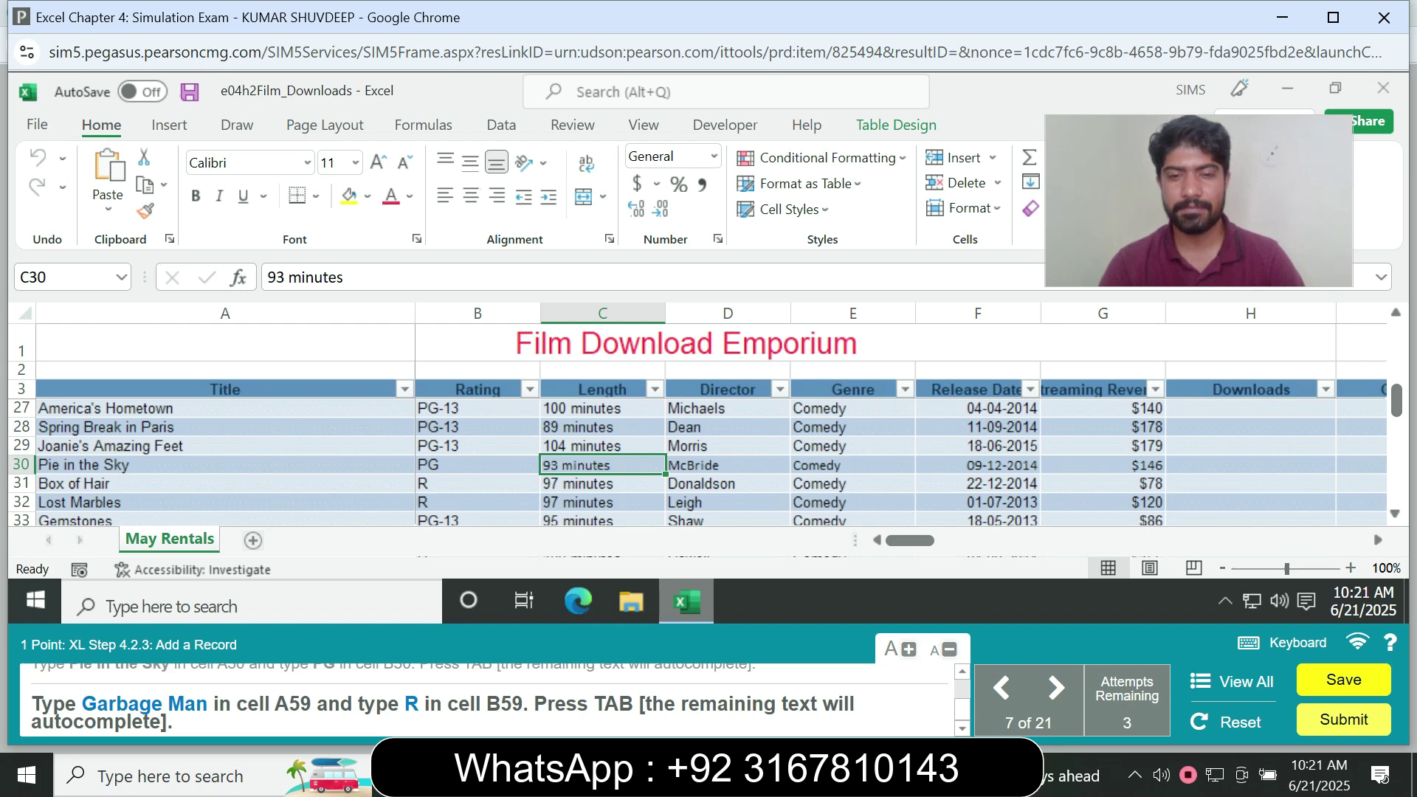
# Add a record below the table's last row with Garbage Man in A59 and R in B59.
pyautogui.click(68, 278)
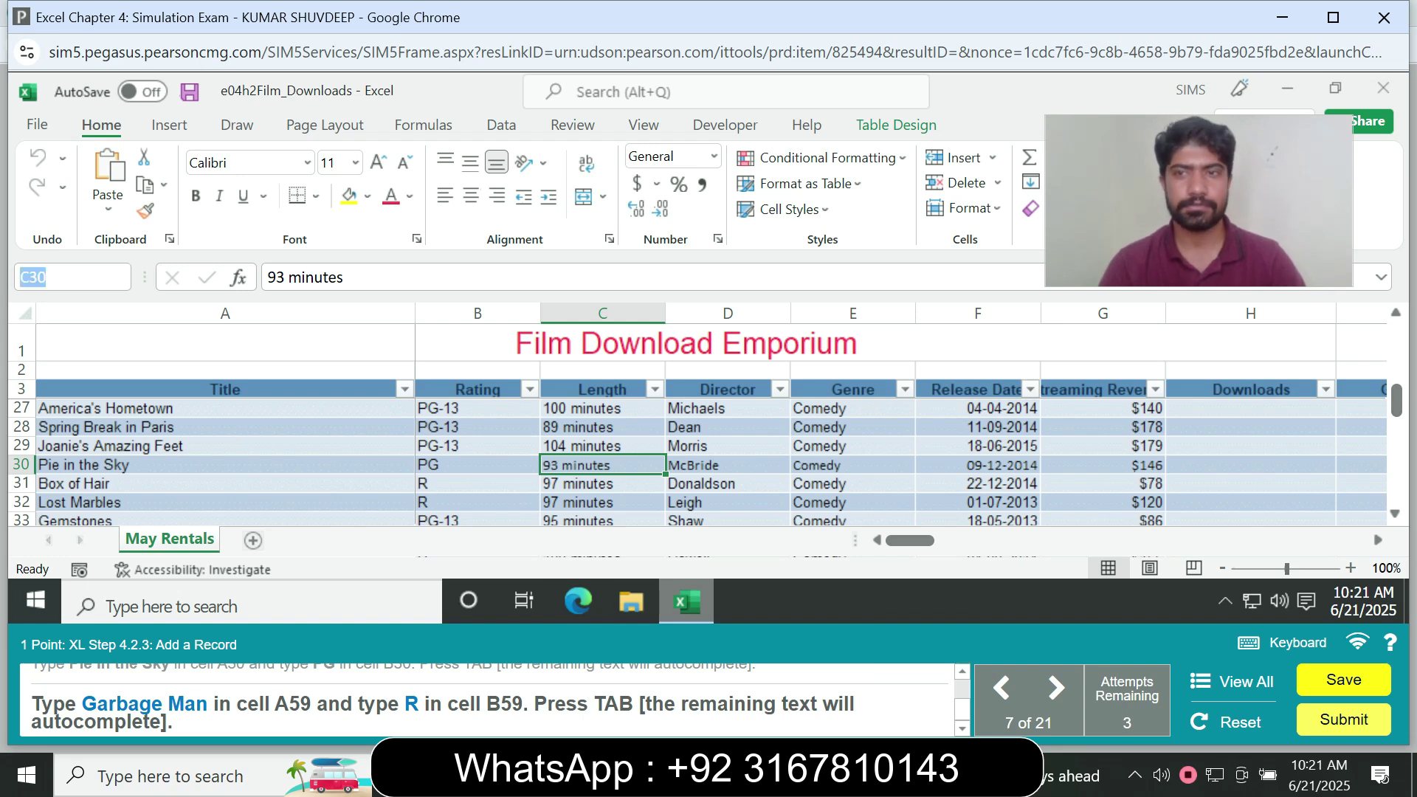
pyautogui.write('A59')
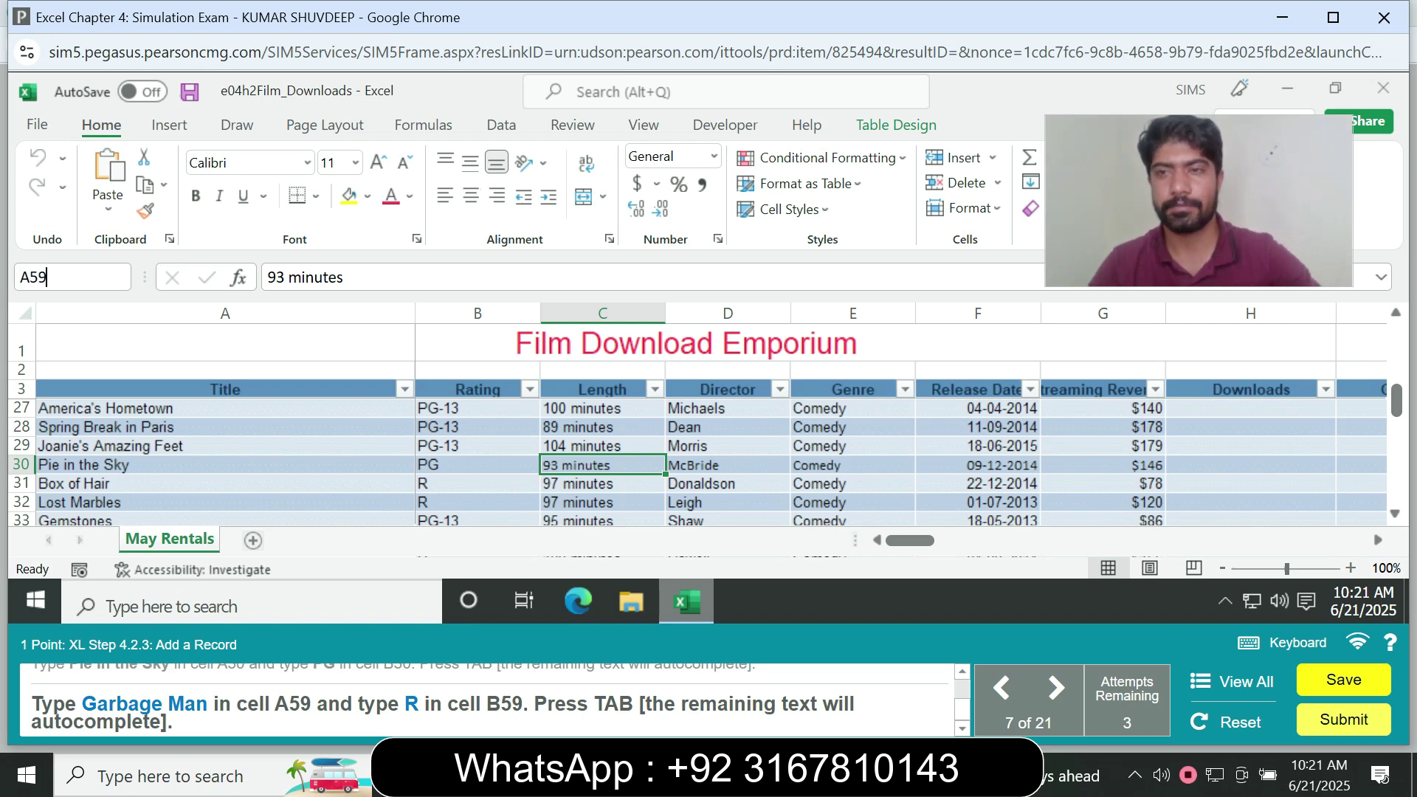
pyautogui.press('Return')
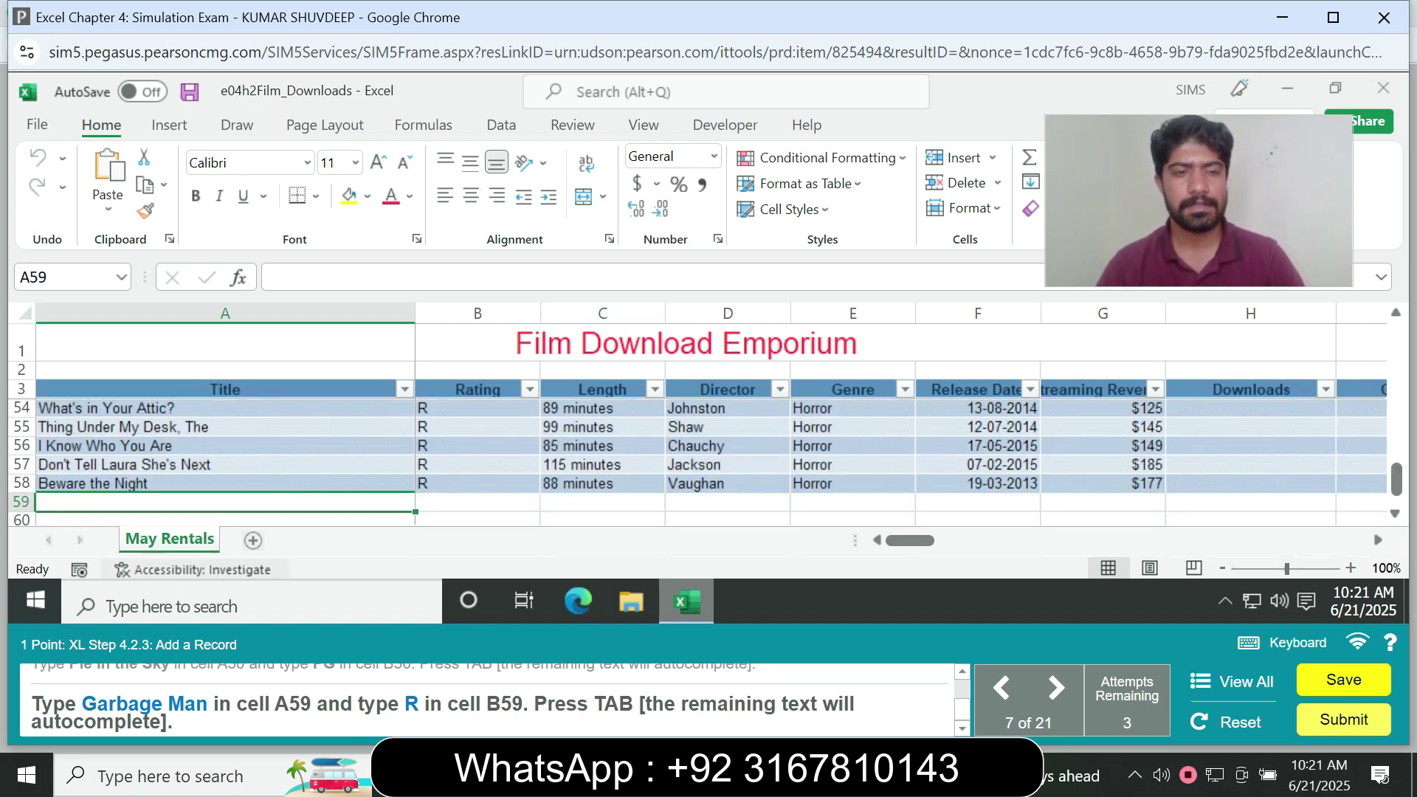
pyautogui.write('G')
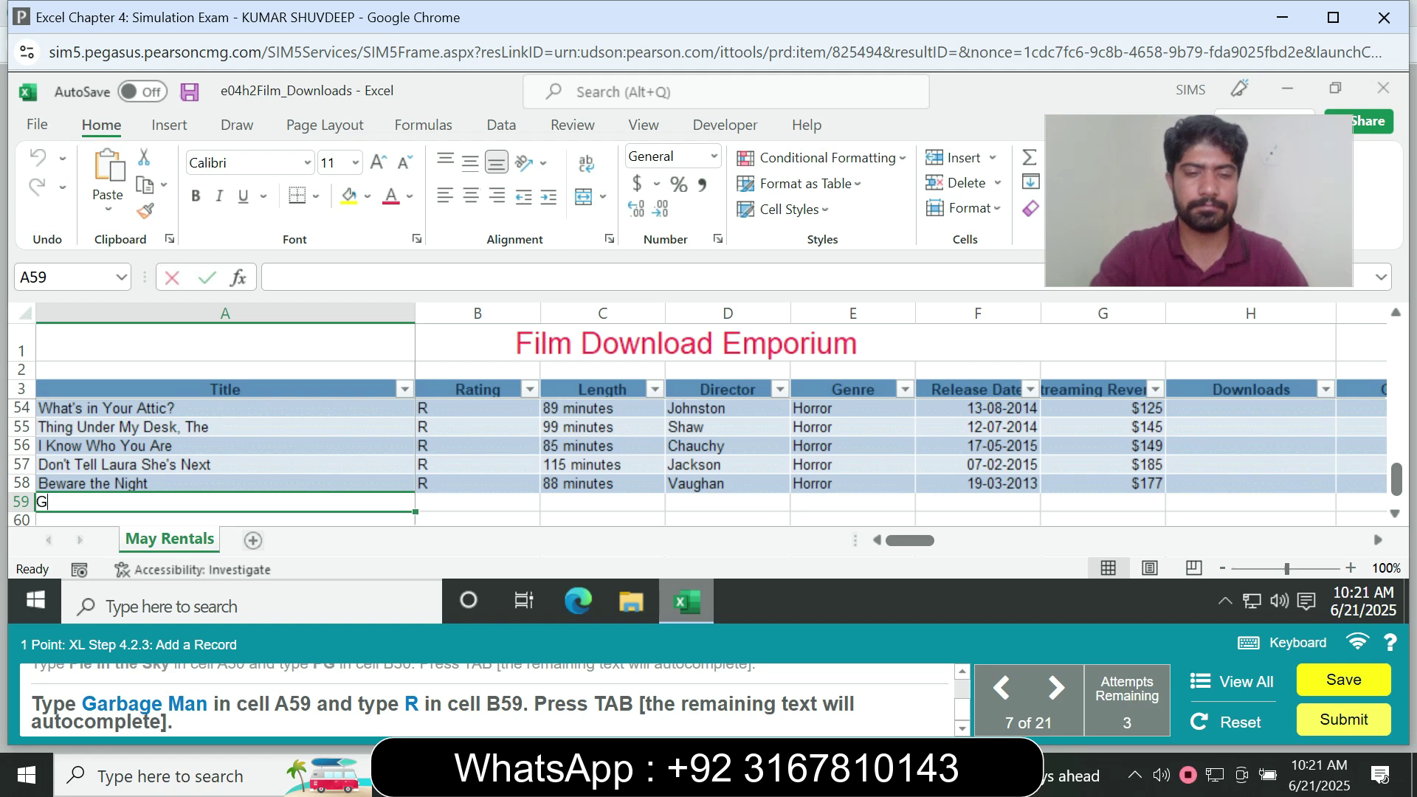
pyautogui.write('ar')
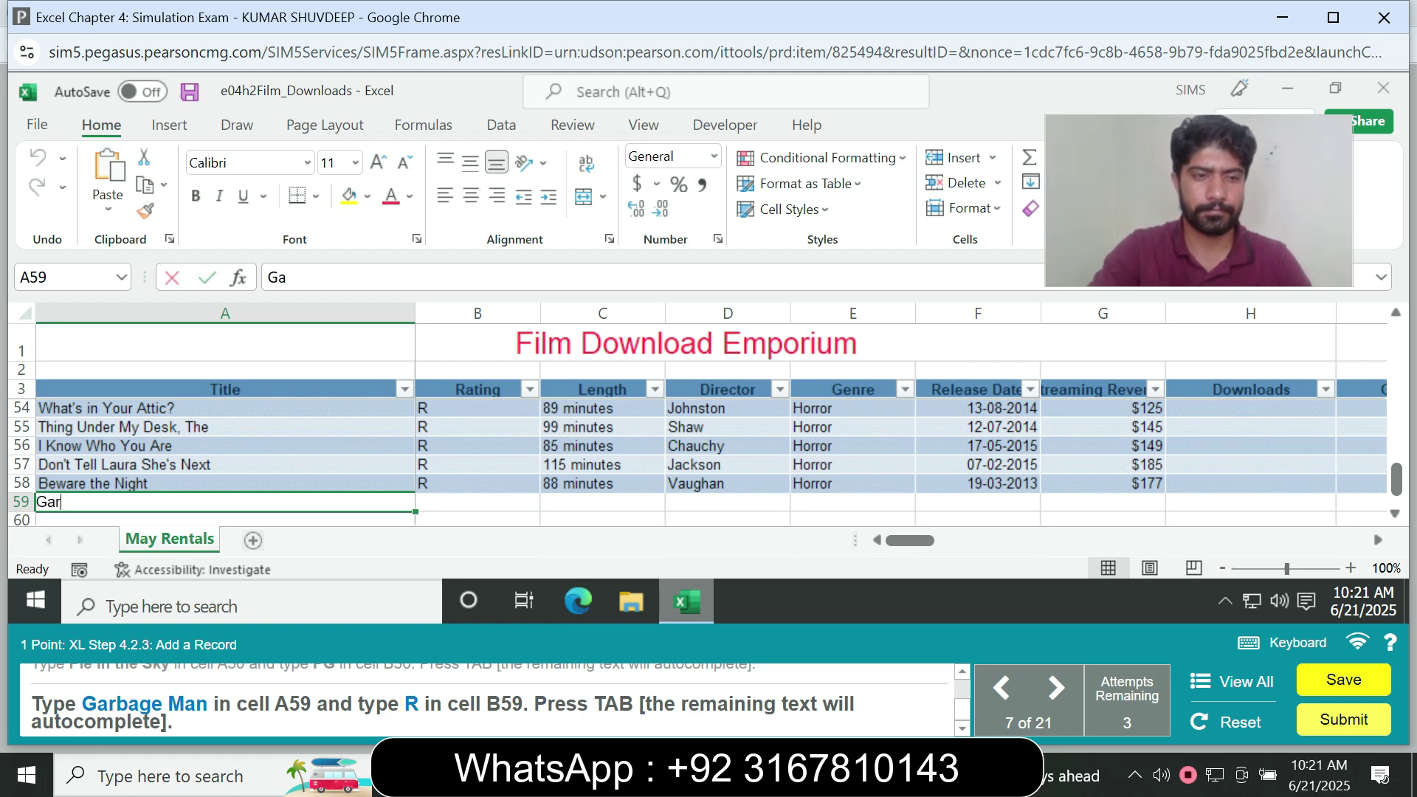
pyautogui.write('bage ')
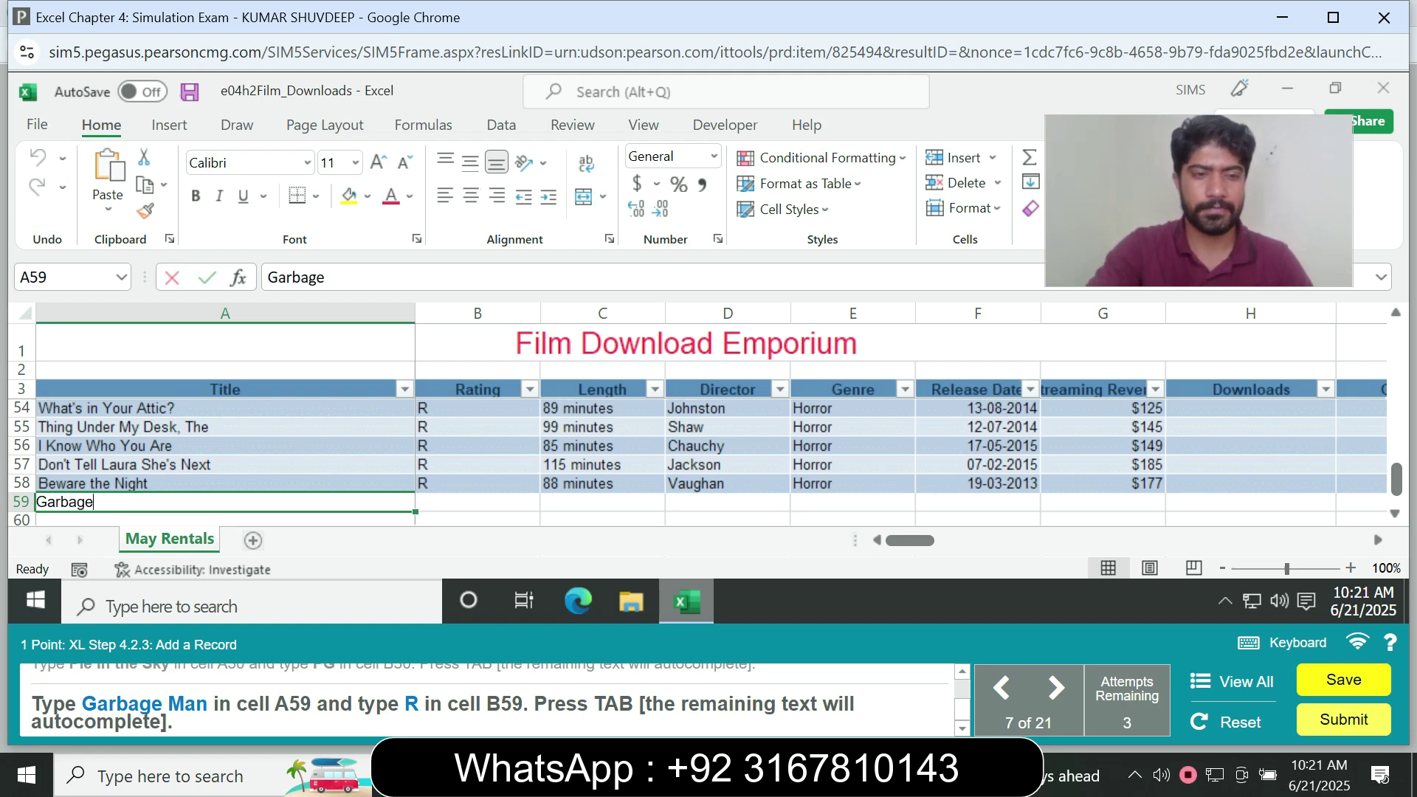
pyautogui.write('Man')
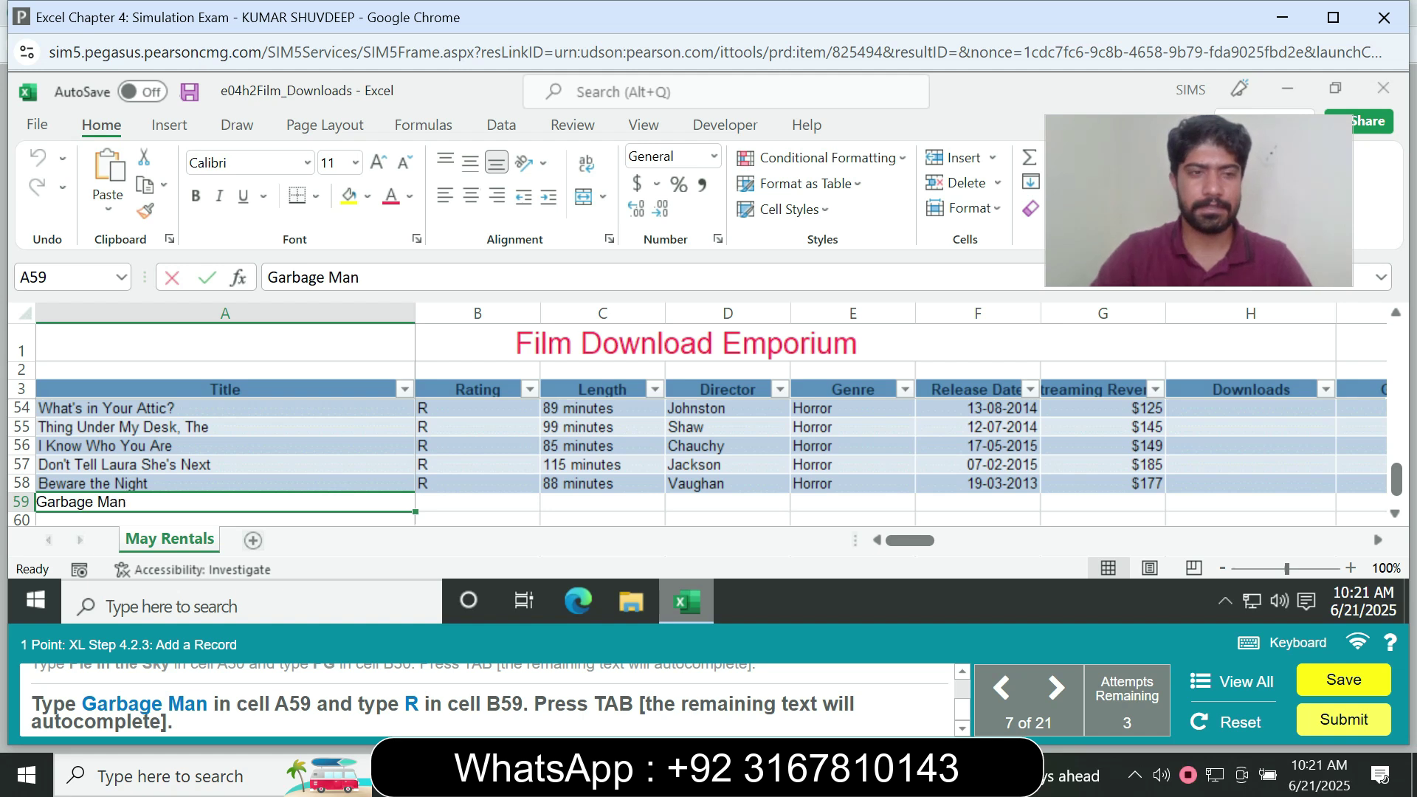
pyautogui.press('Tab')
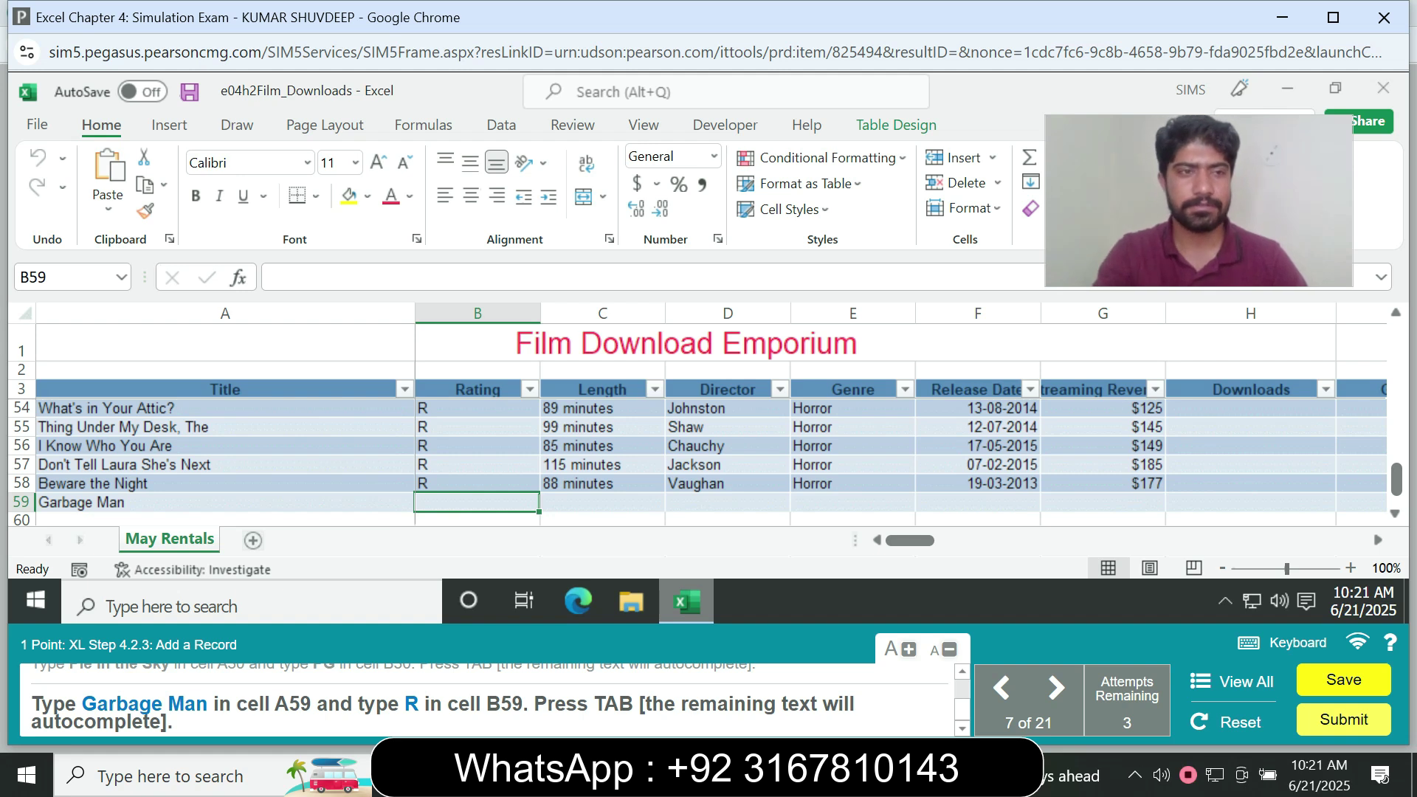
pyautogui.write('R')
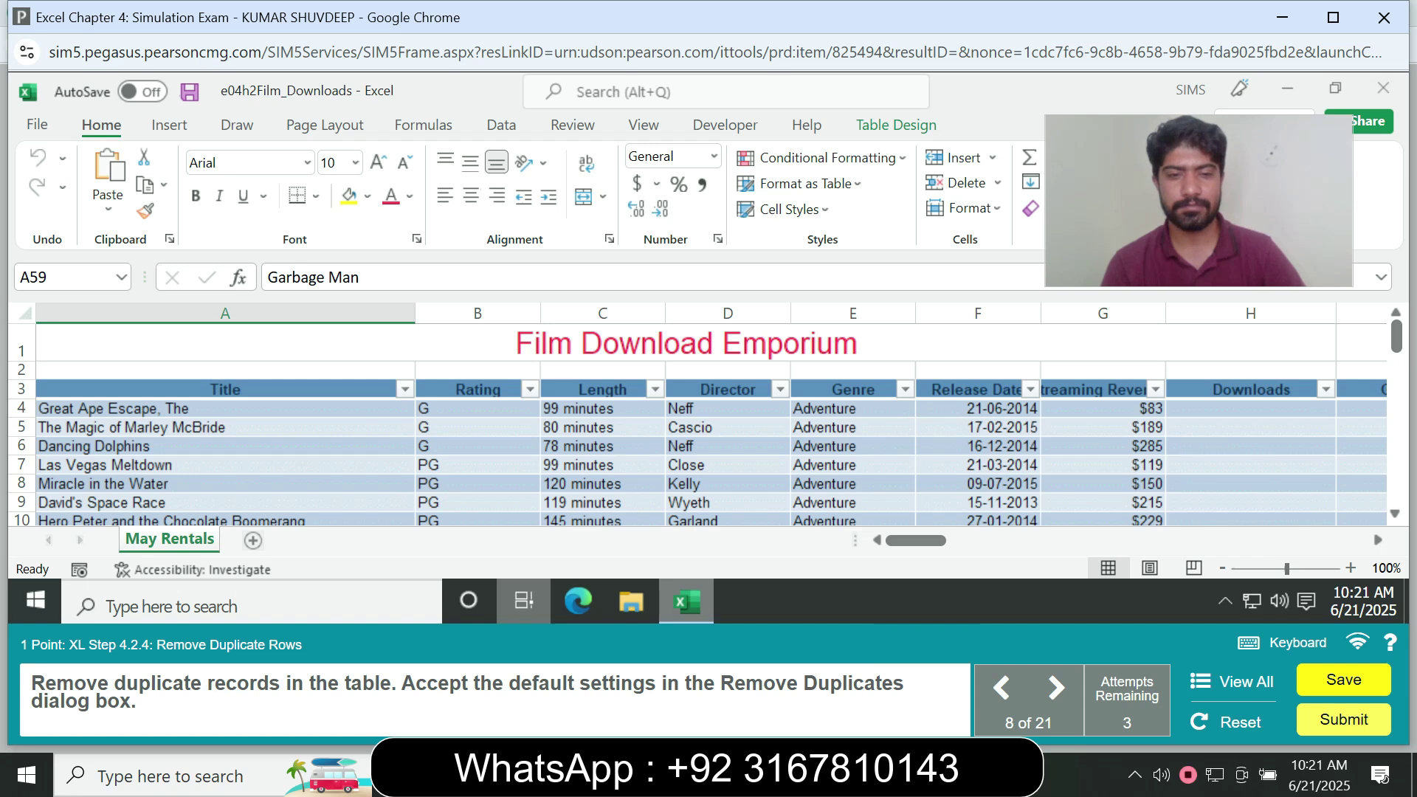
# Remove duplicate records from the table, accepting the default Remove Duplicates settings.
pyautogui.click(243, 484)
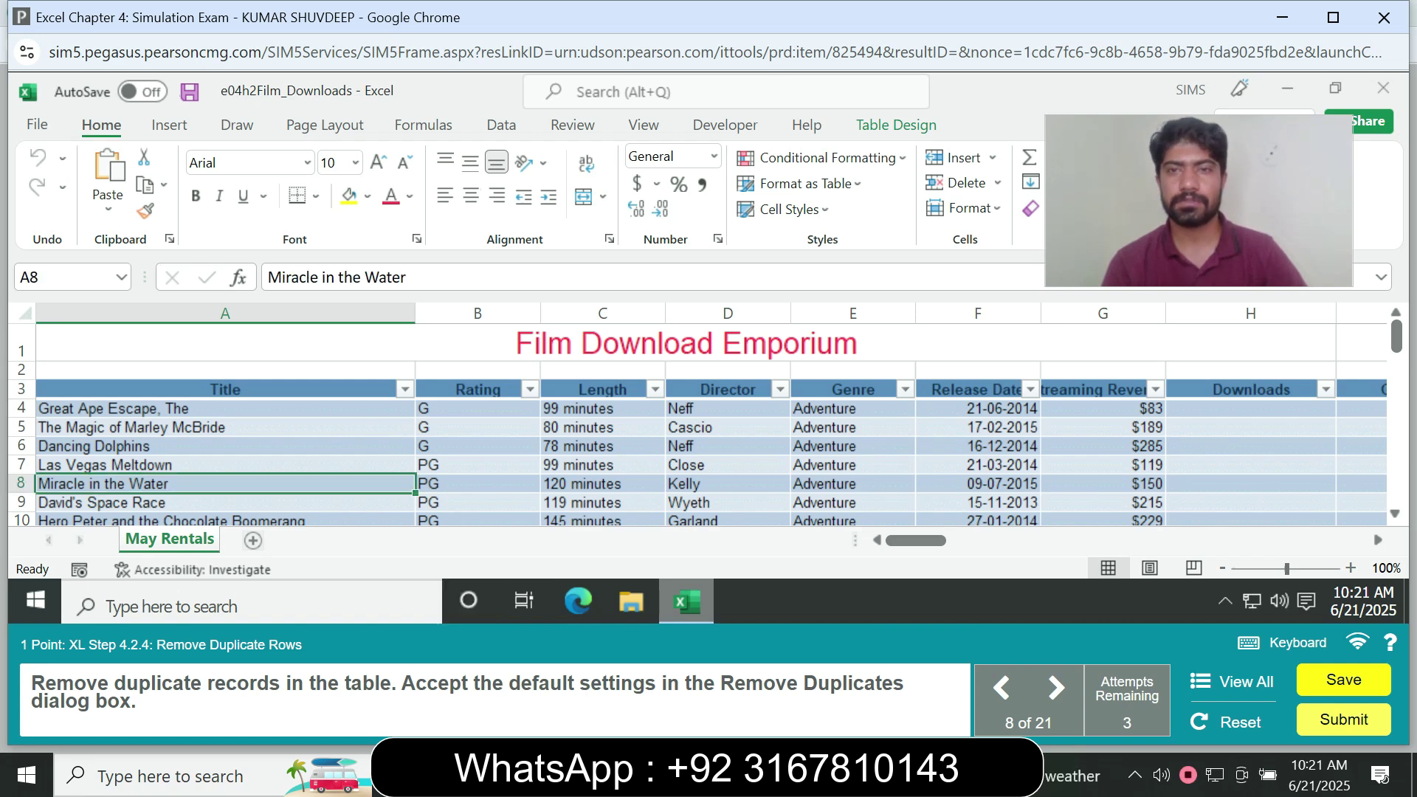
pyautogui.click(896, 125)
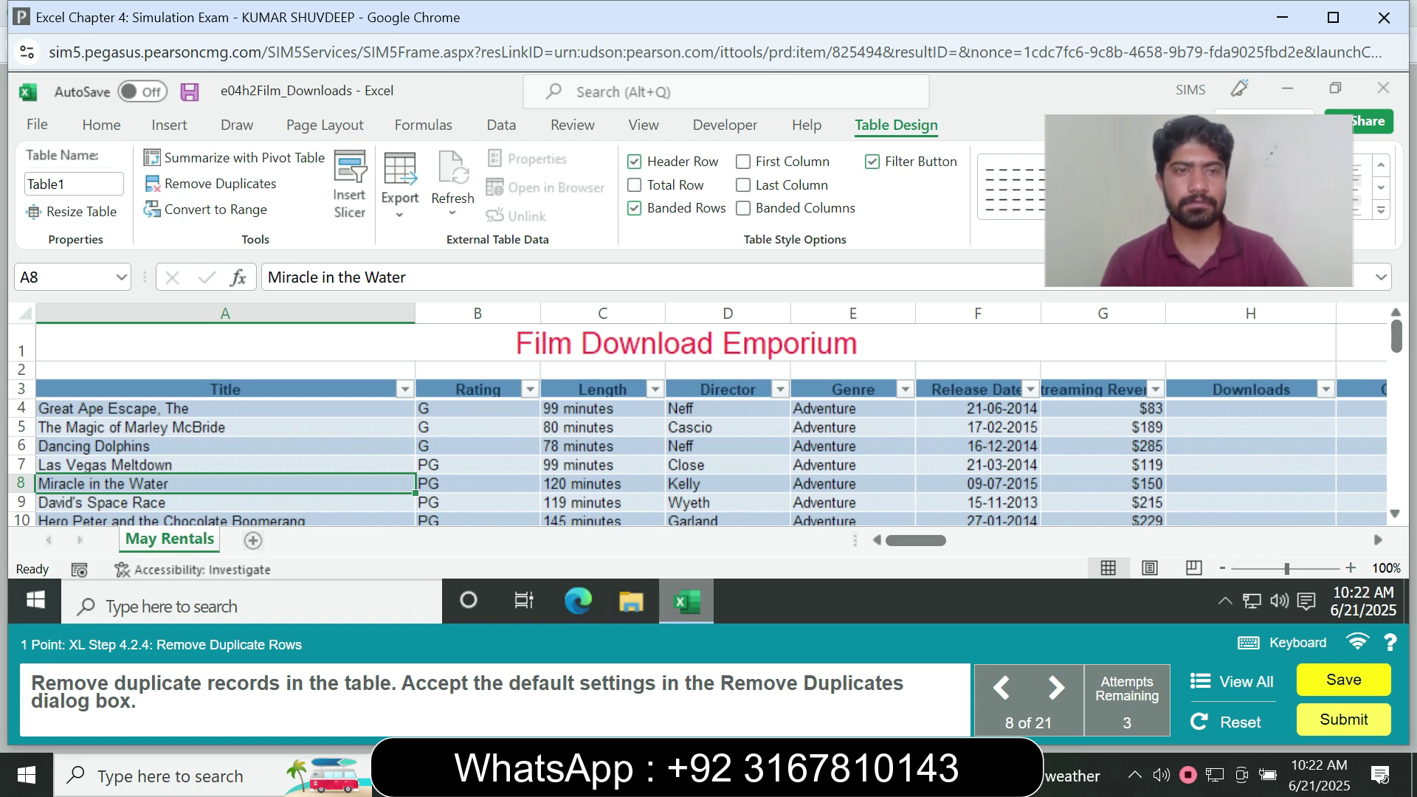
pyautogui.click(210, 184)
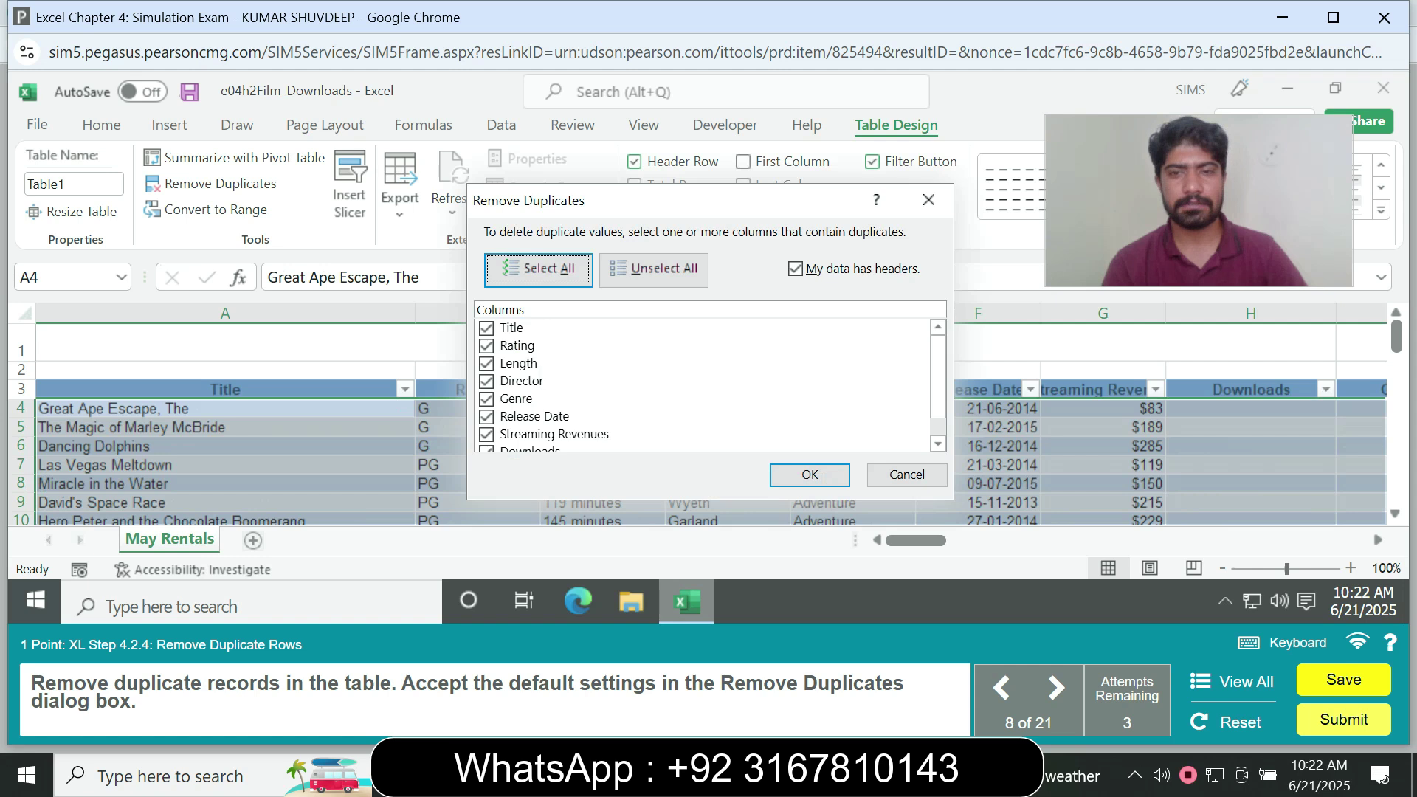
pyautogui.press('Return')
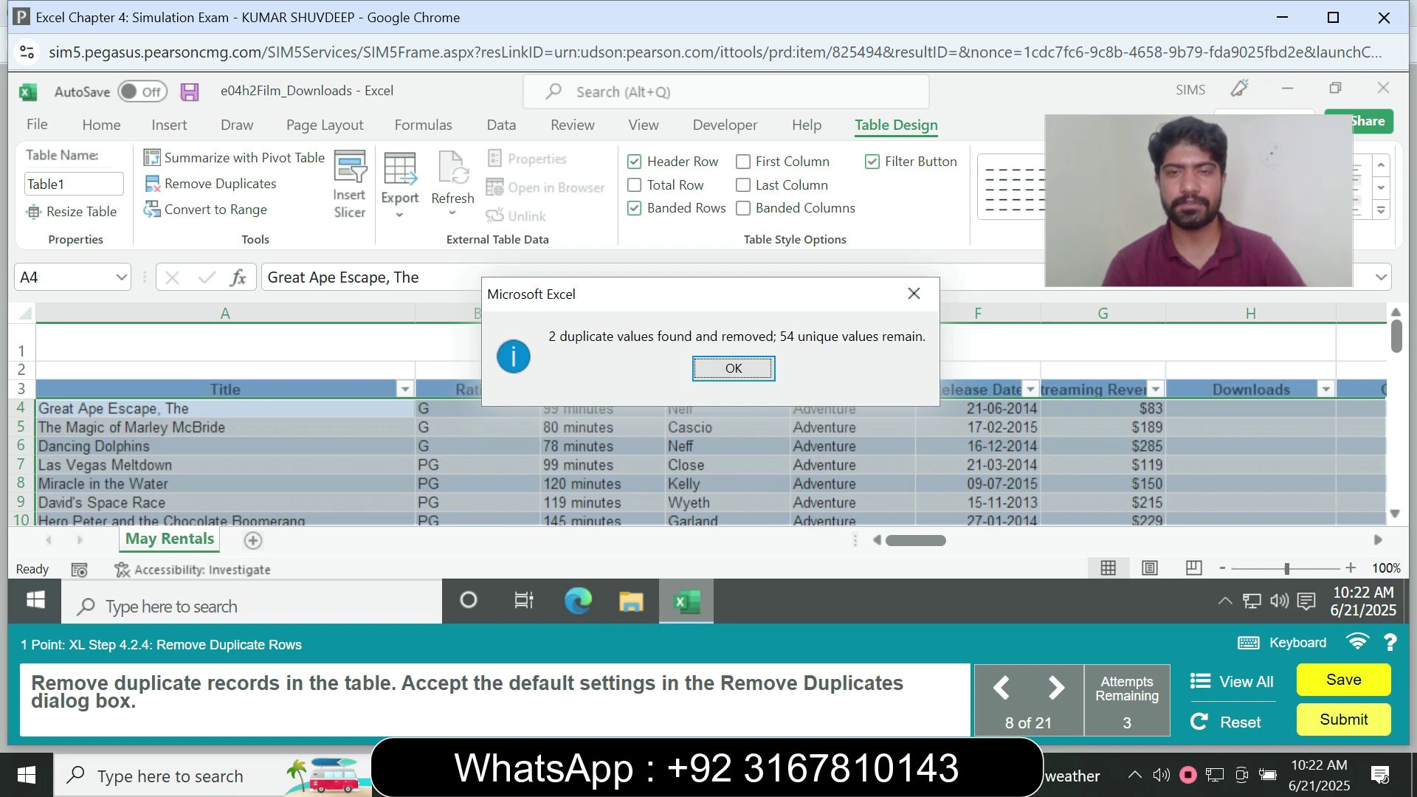
pyautogui.press('Return')
pyautogui.press('Return')
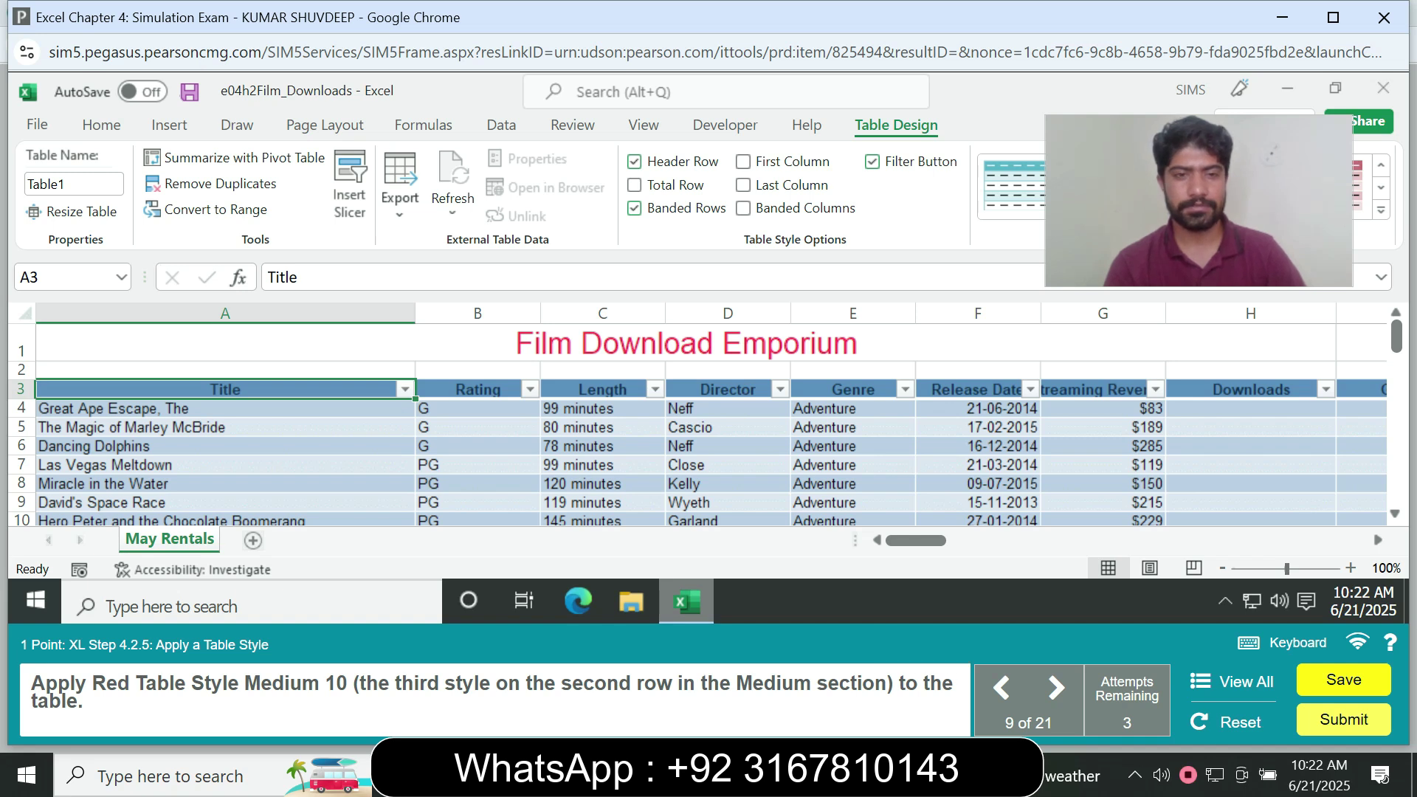
# Apply the Red, Table Style Medium 10 style to the table.
pyautogui.click(478, 465)
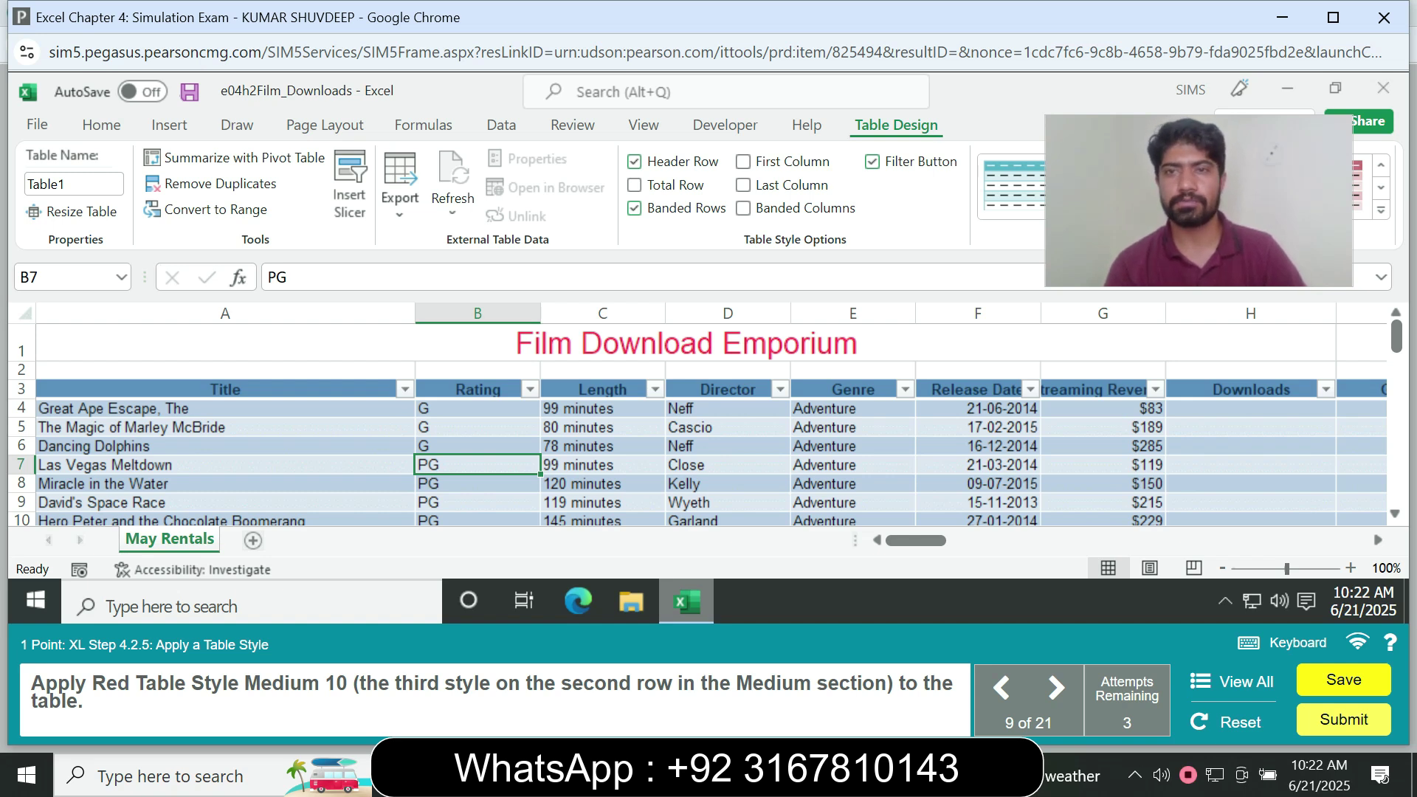
pyautogui.moveTo(1199, 201); pyautogui.dragTo(466, 160)
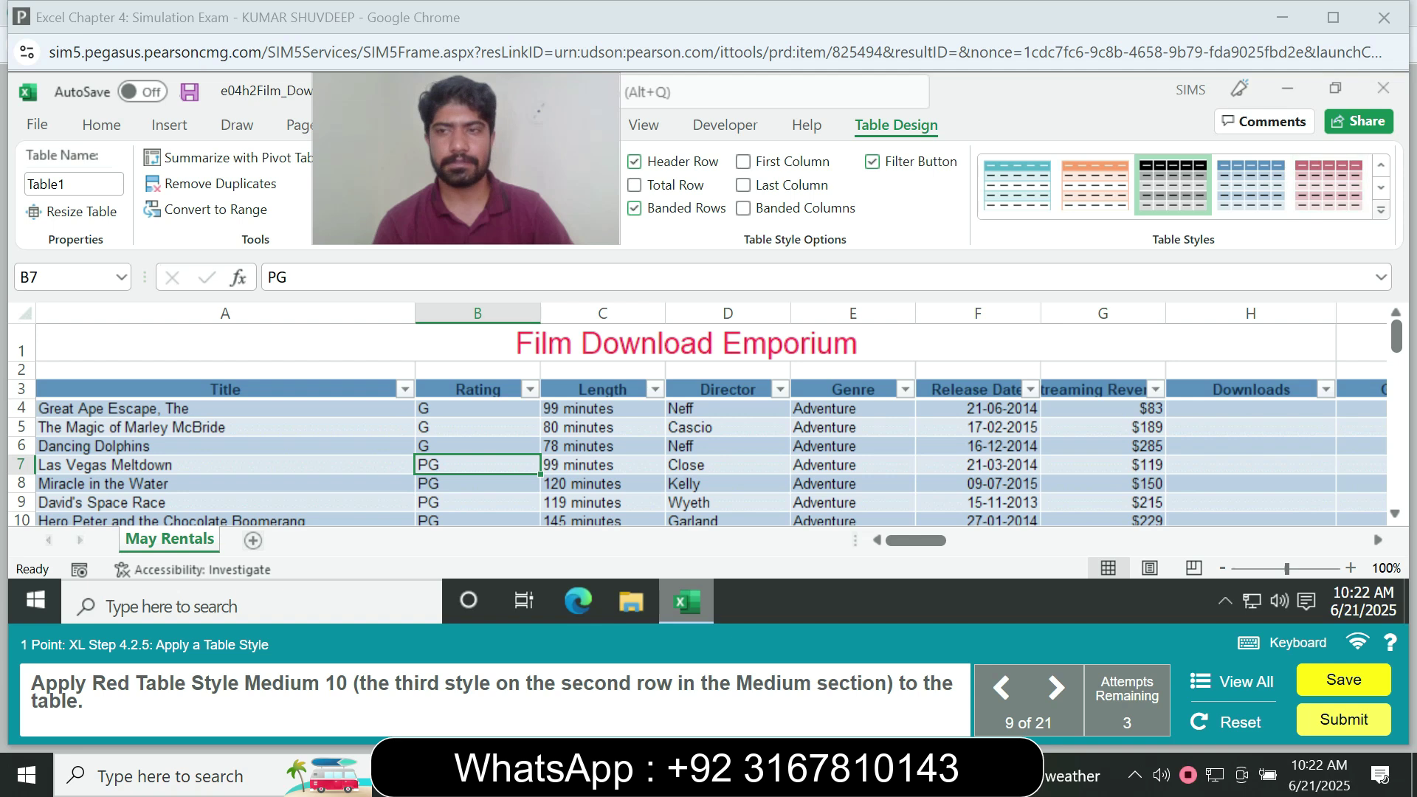
pyautogui.click(1380, 210)
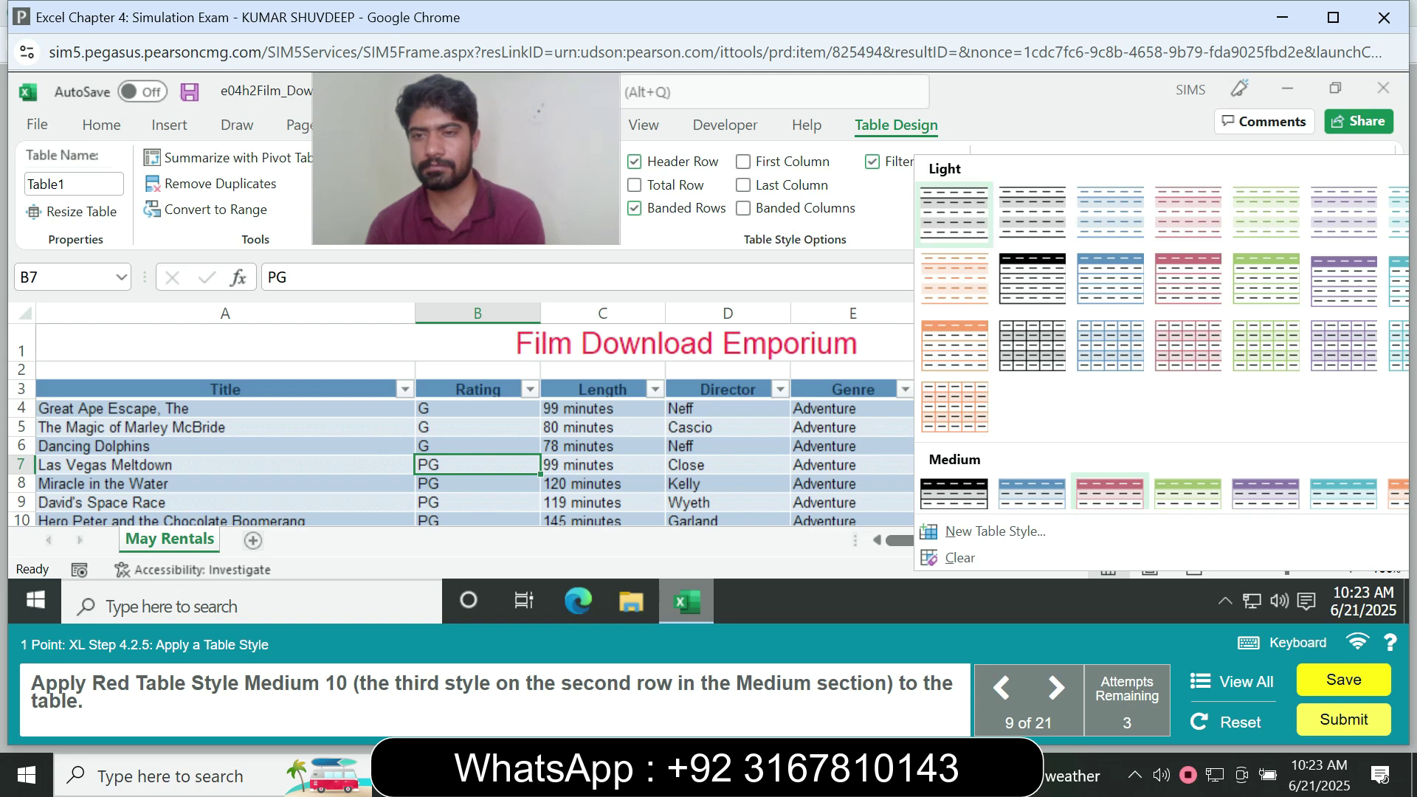
pyautogui.scroll(-3, 1109, 493)
pyautogui.scroll(-1, 1109, 493)
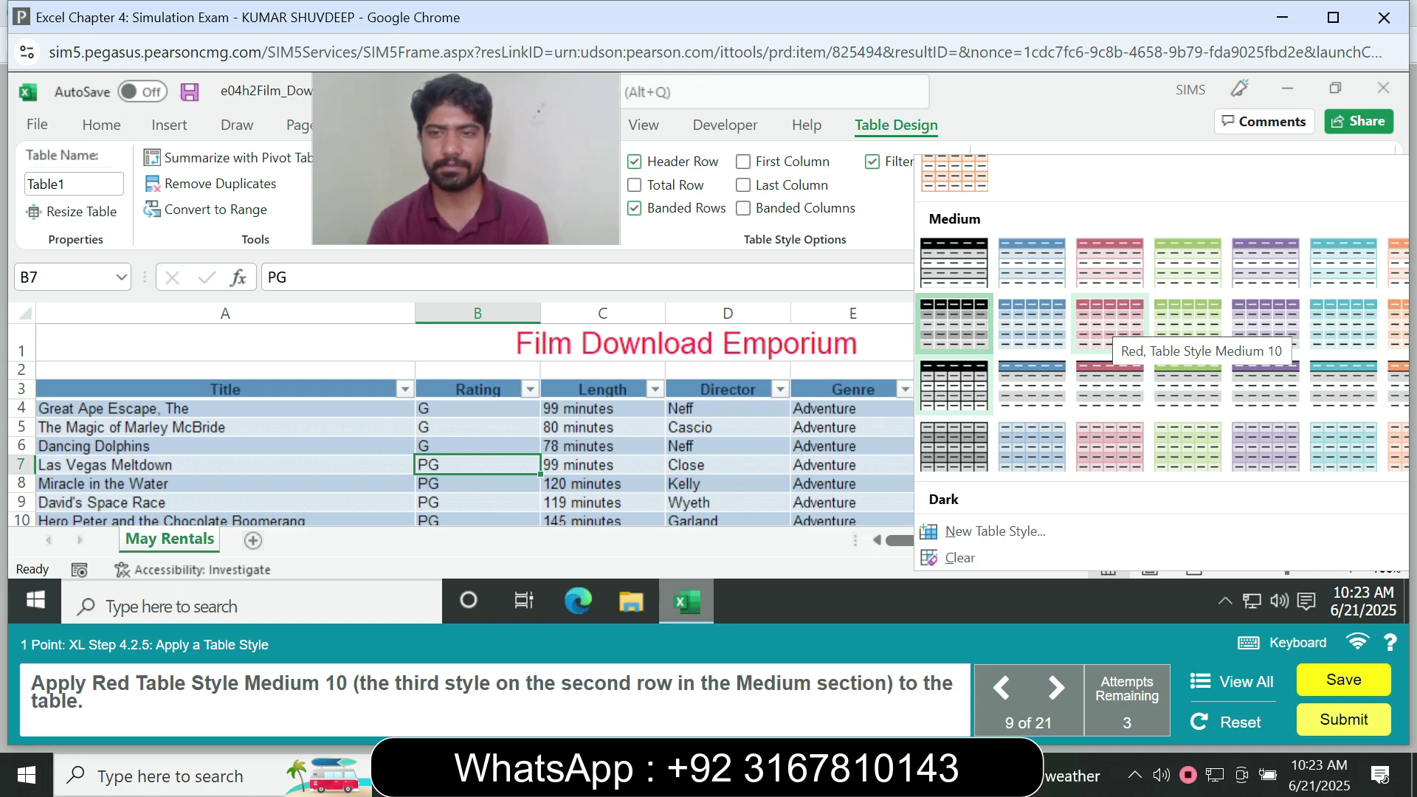
pyautogui.click(1109, 322)
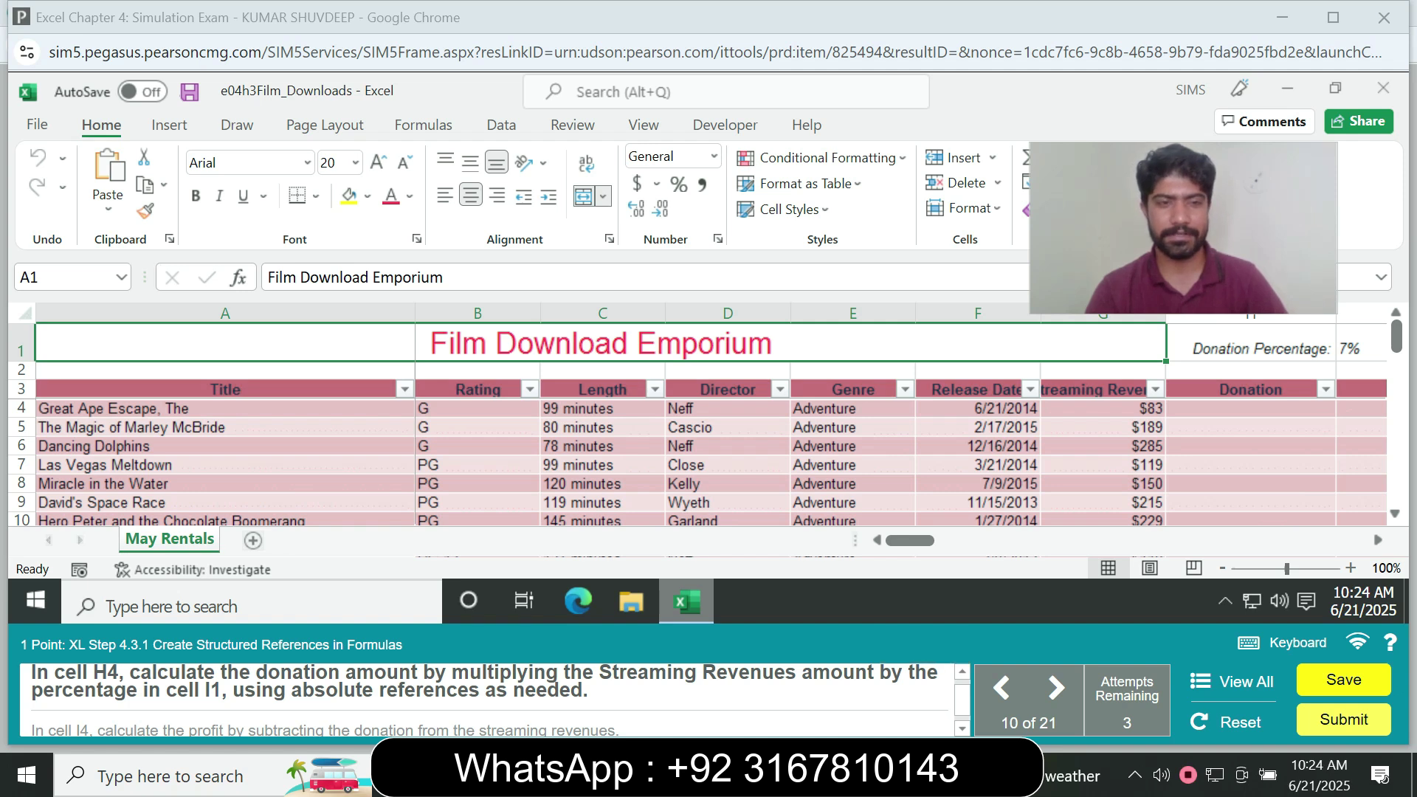
# Calculate the donation in H4 with the formula =[@[Streaming Revenues]]*$I$1.
pyautogui.click(62, 277)
pyautogui.write('H4')
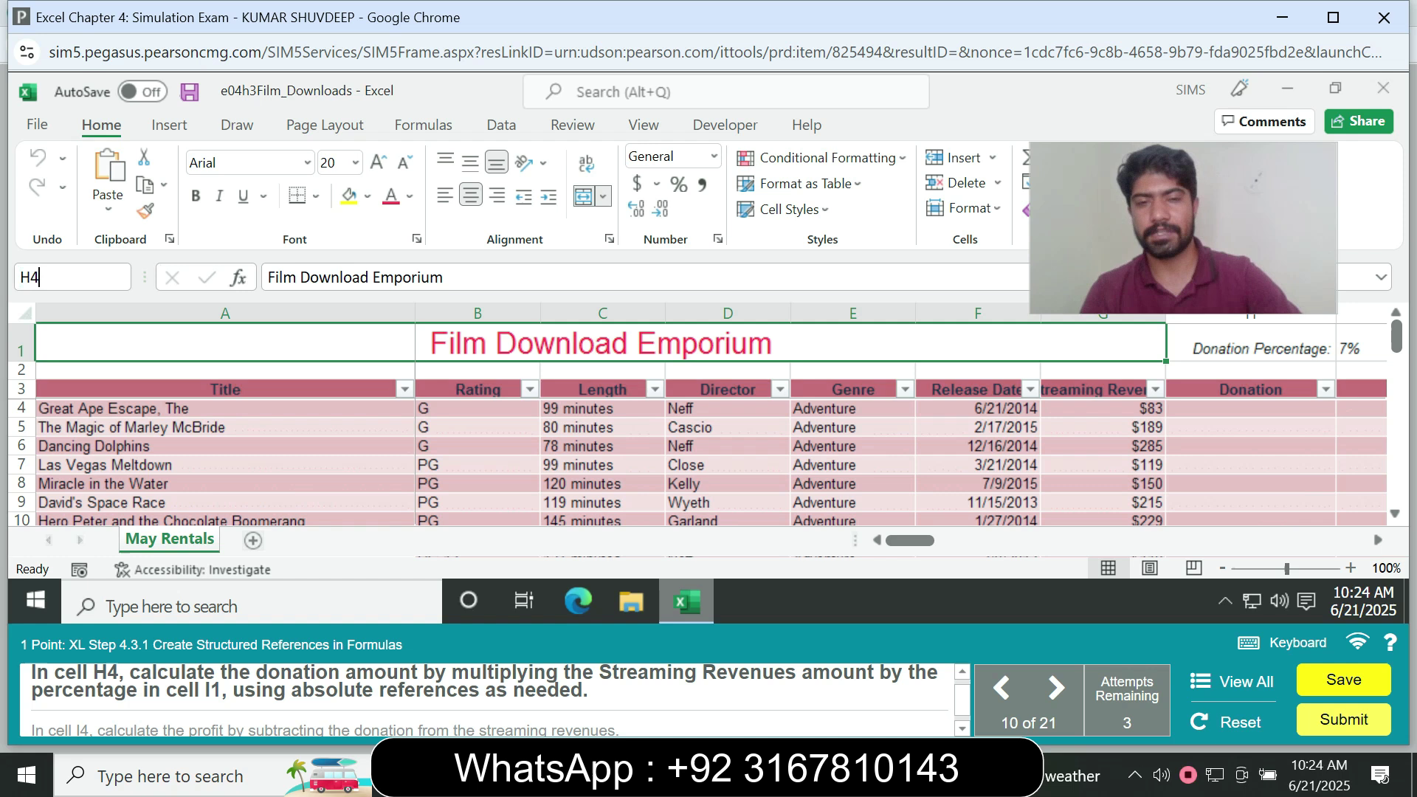
pyautogui.press('Return')
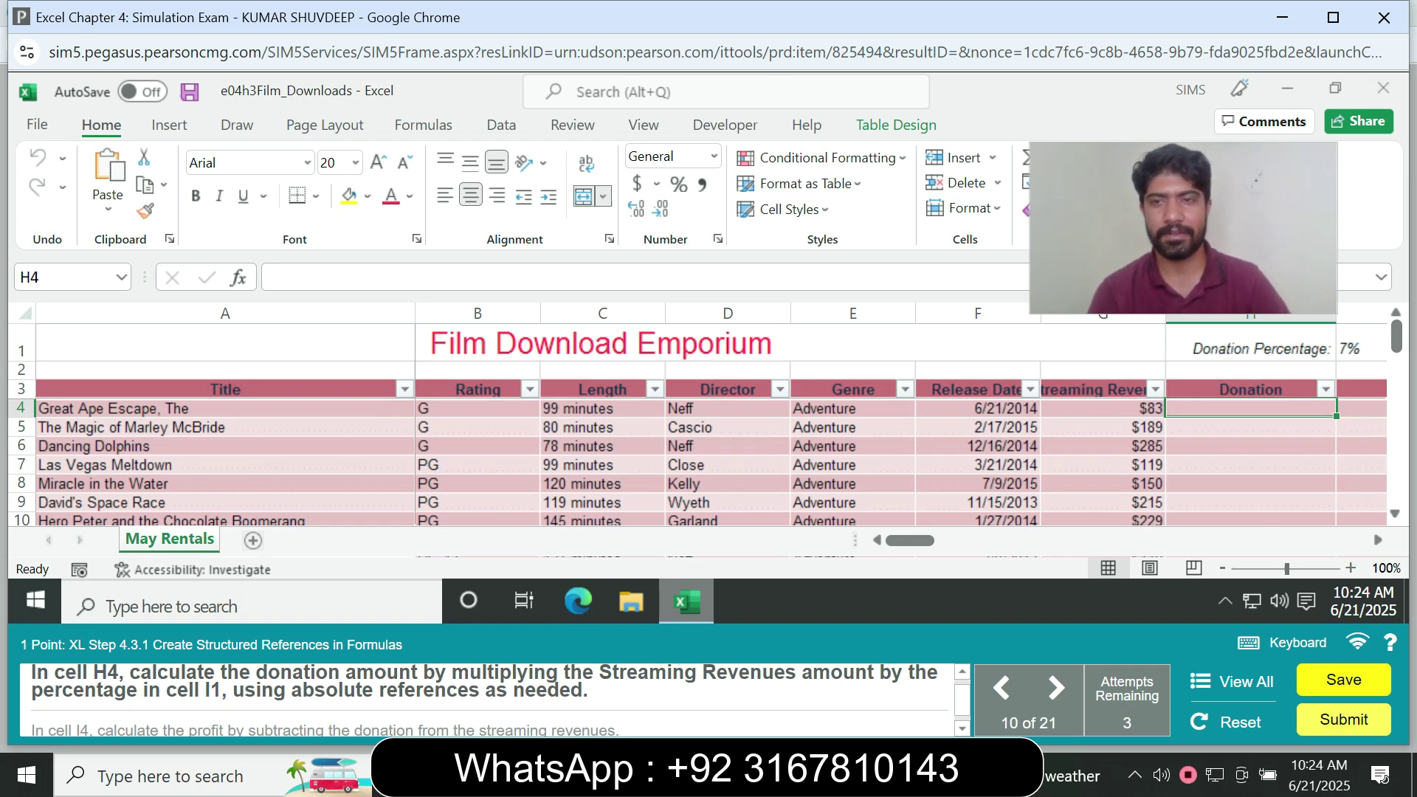
pyautogui.write('=')
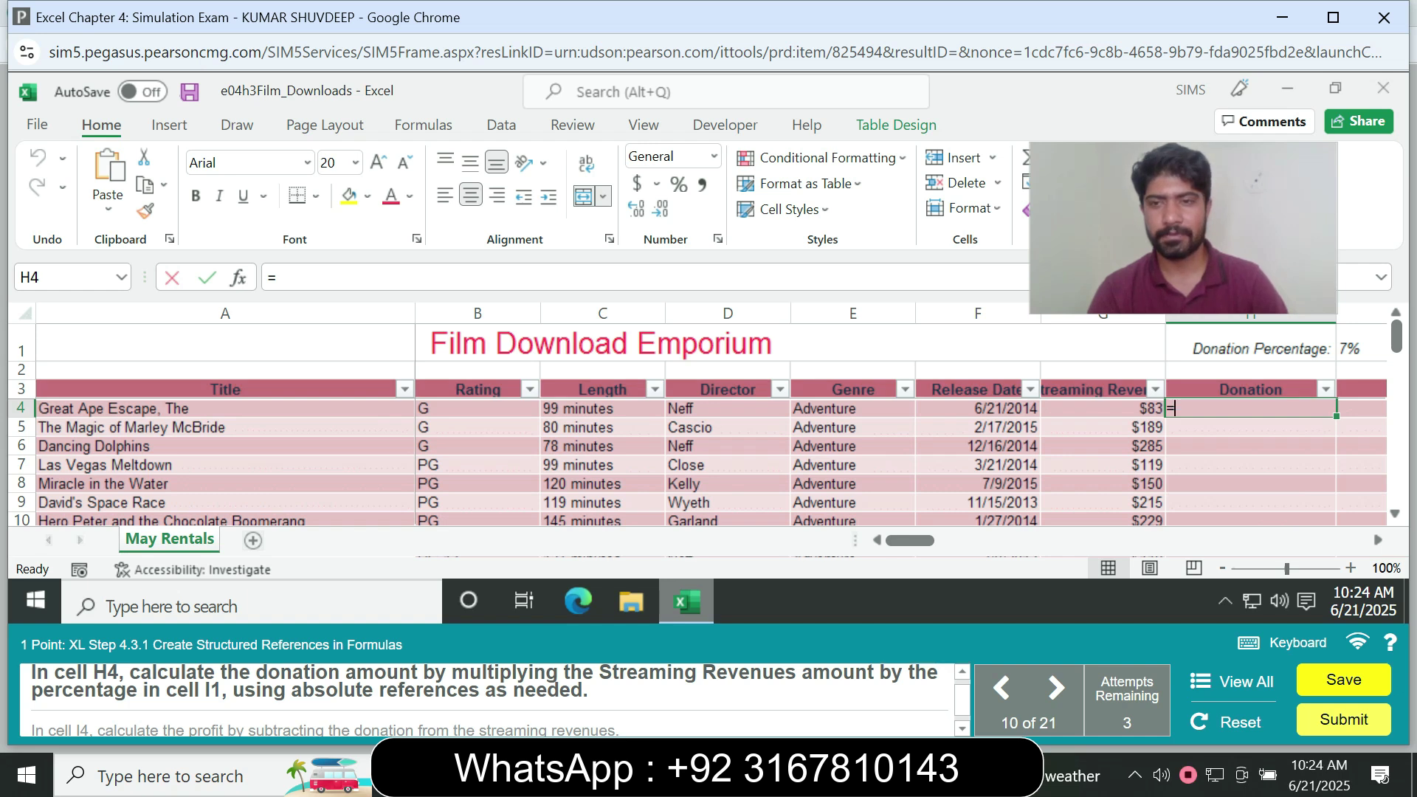
pyautogui.click(1102, 409)
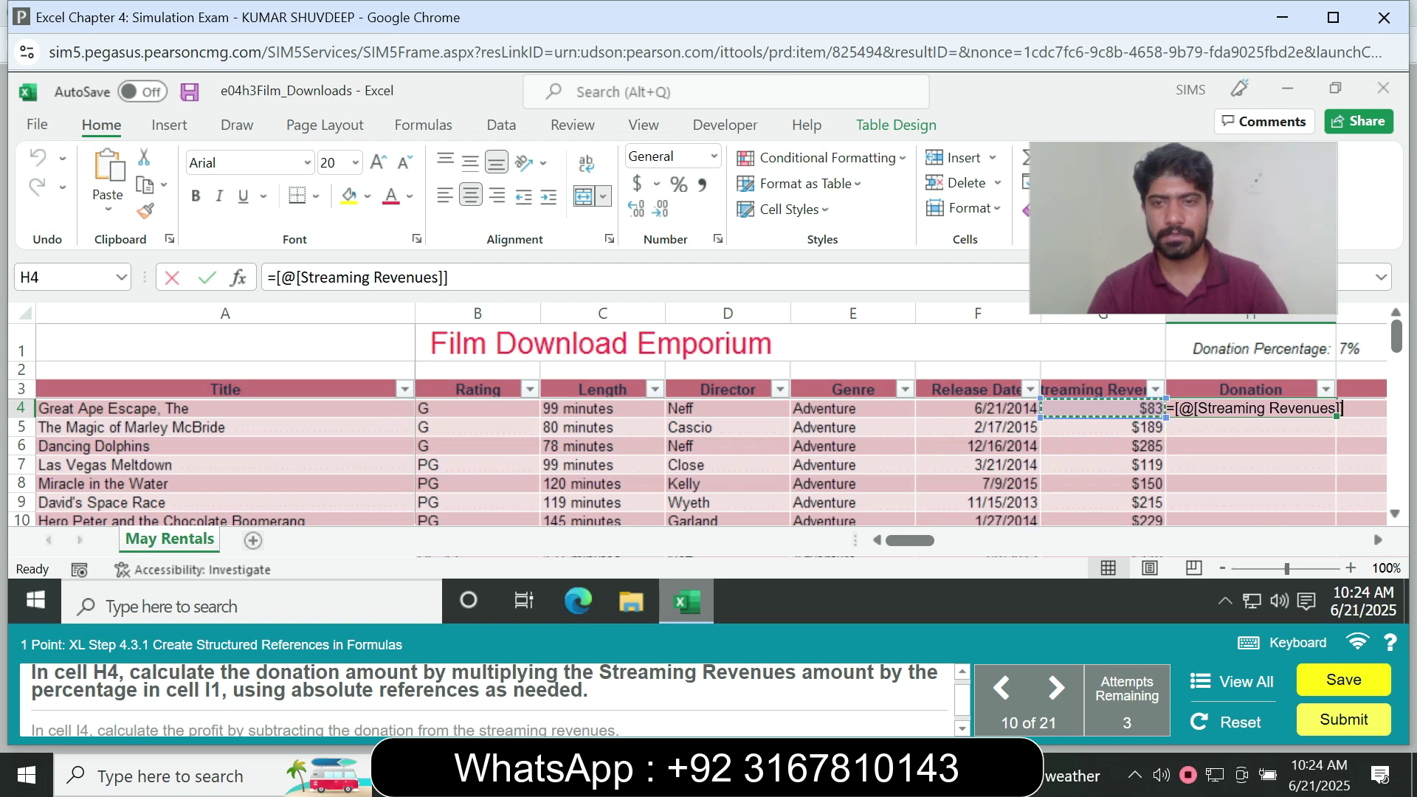
pyautogui.write('*')
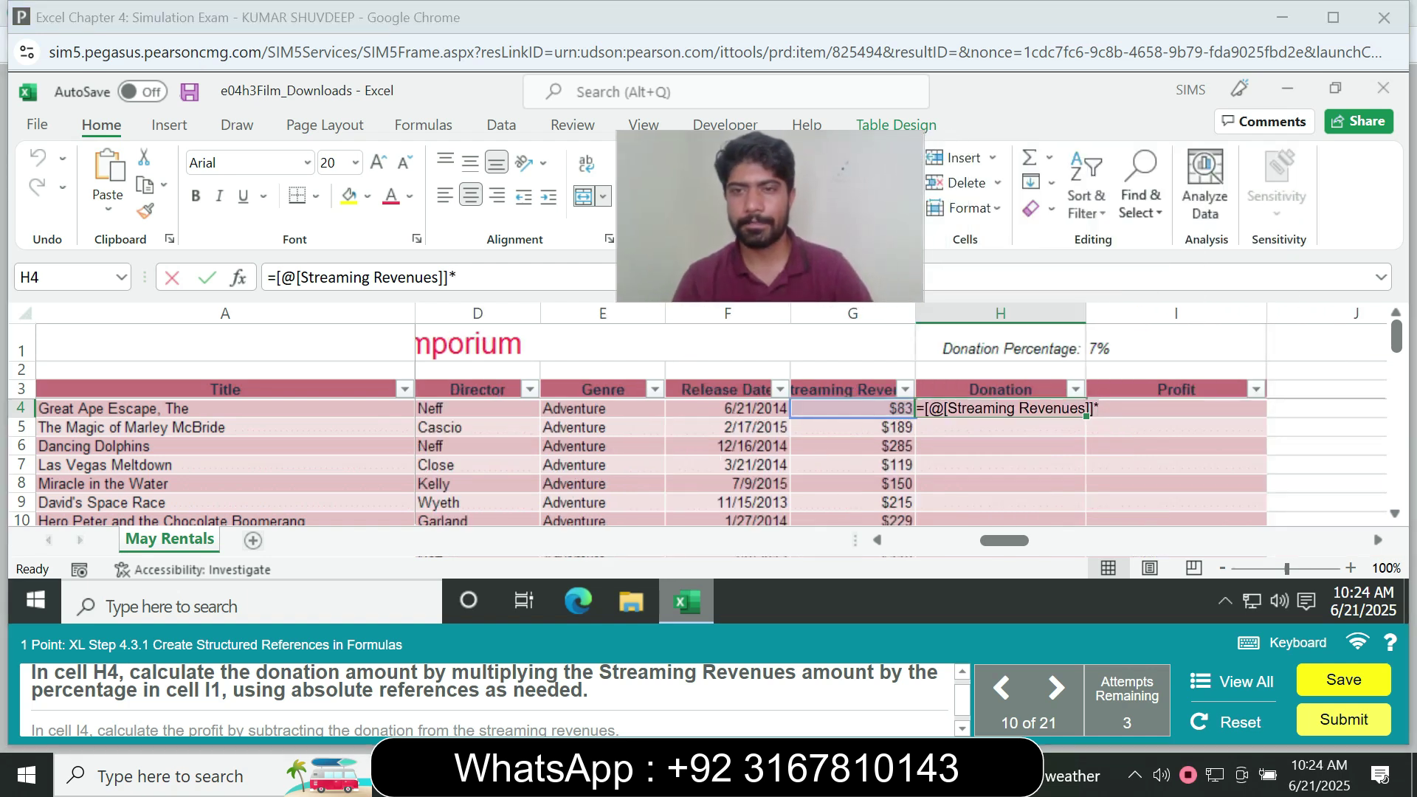
pyautogui.click(1176, 345)
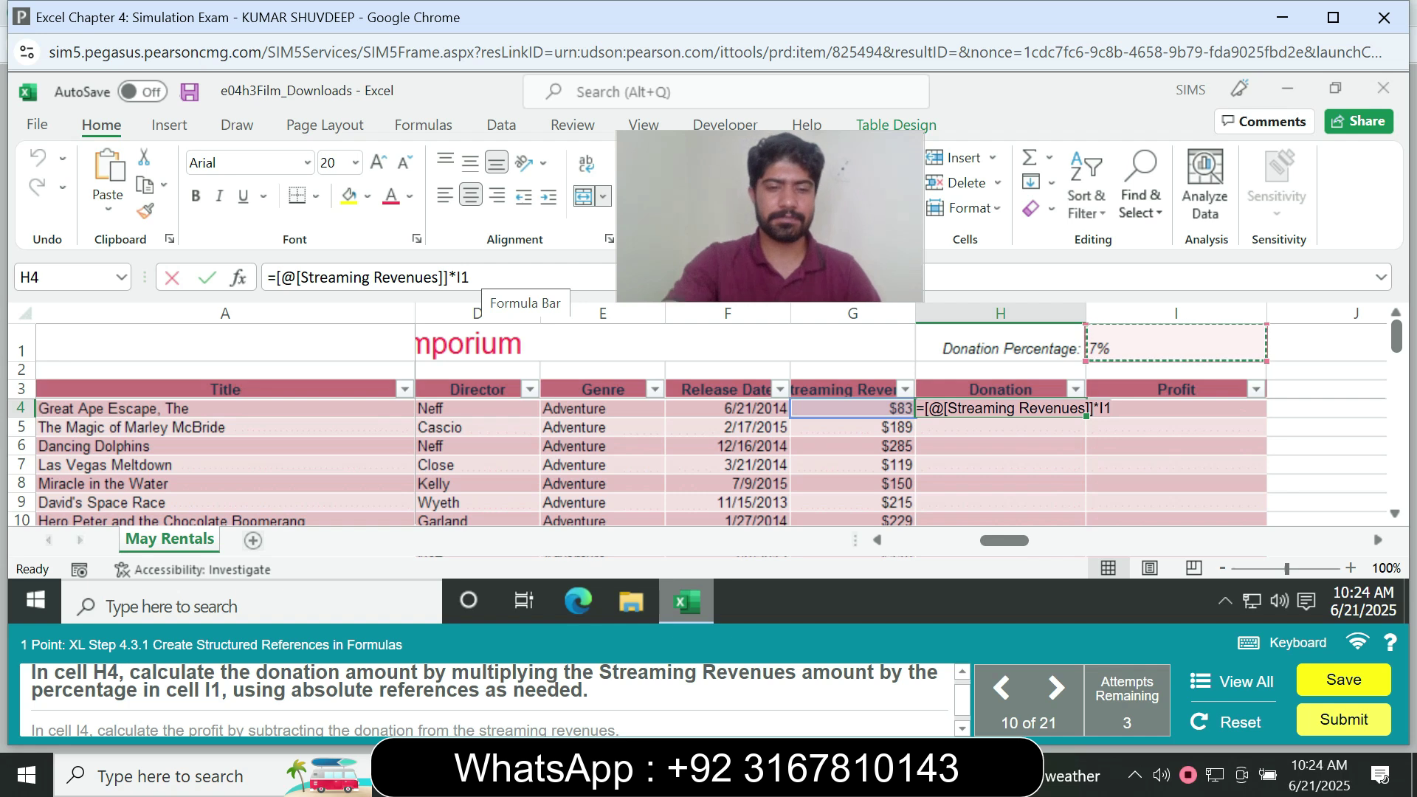
pyautogui.press('F4')
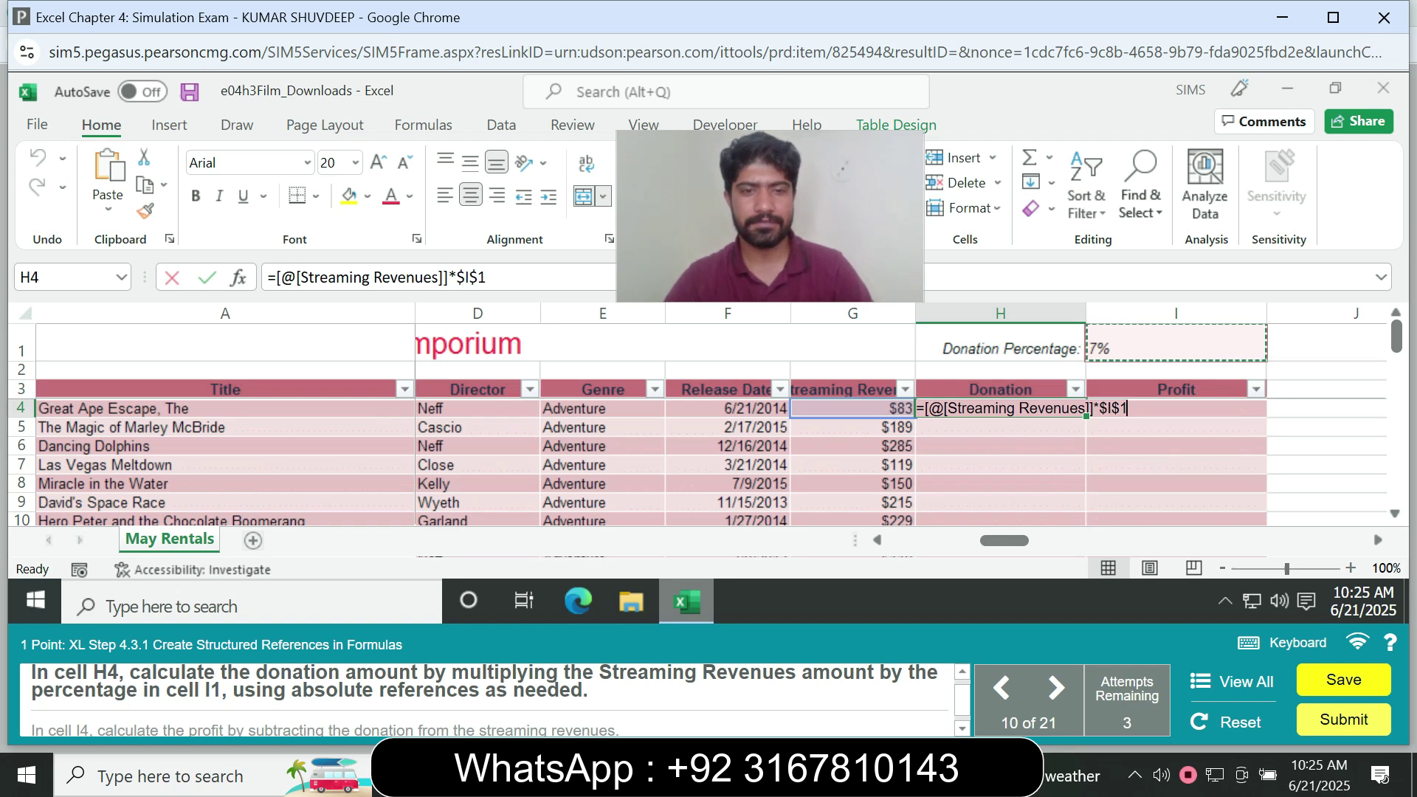
pyautogui.press('Return')
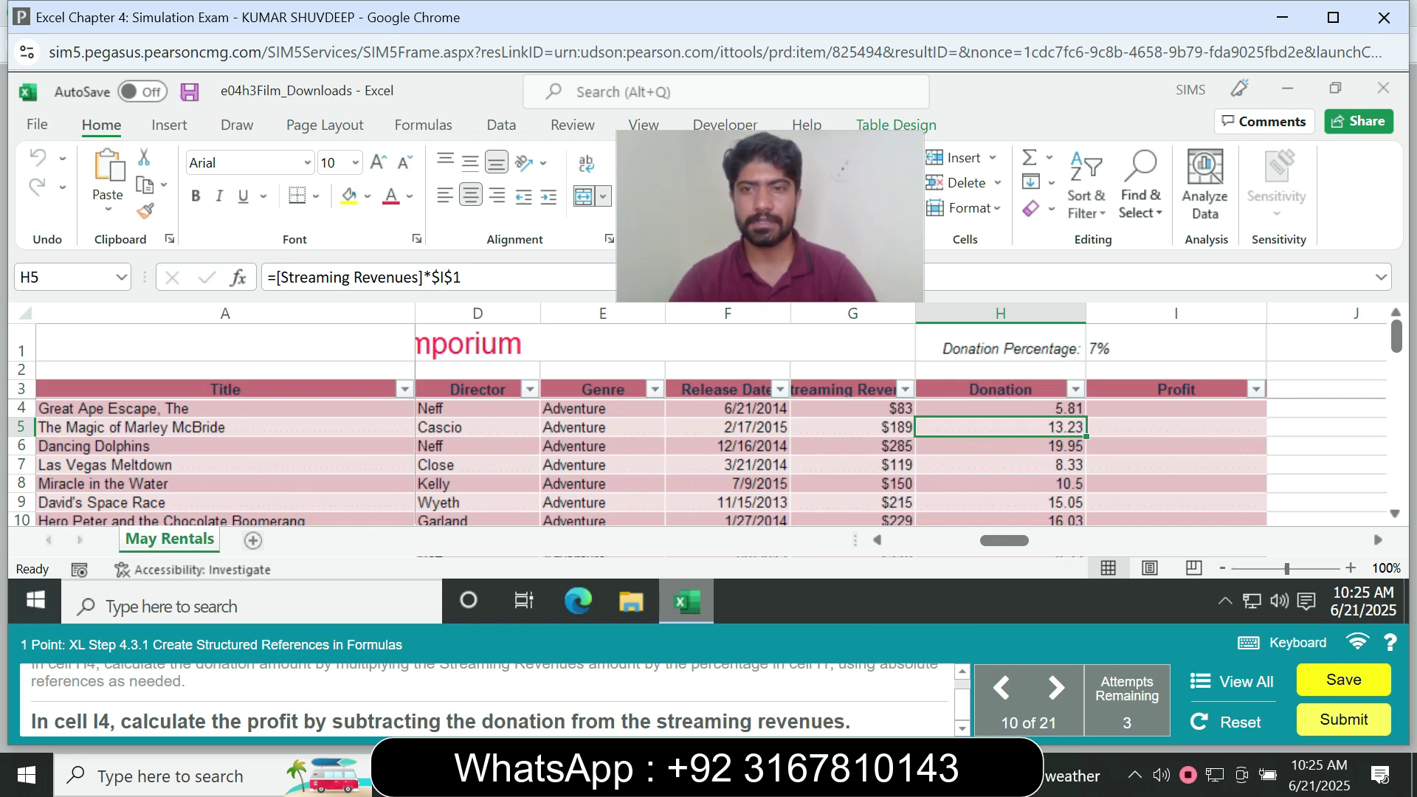
pyautogui.click(1176, 408)
pyautogui.moveTo(769, 216); pyautogui.dragTo(1256, 149)
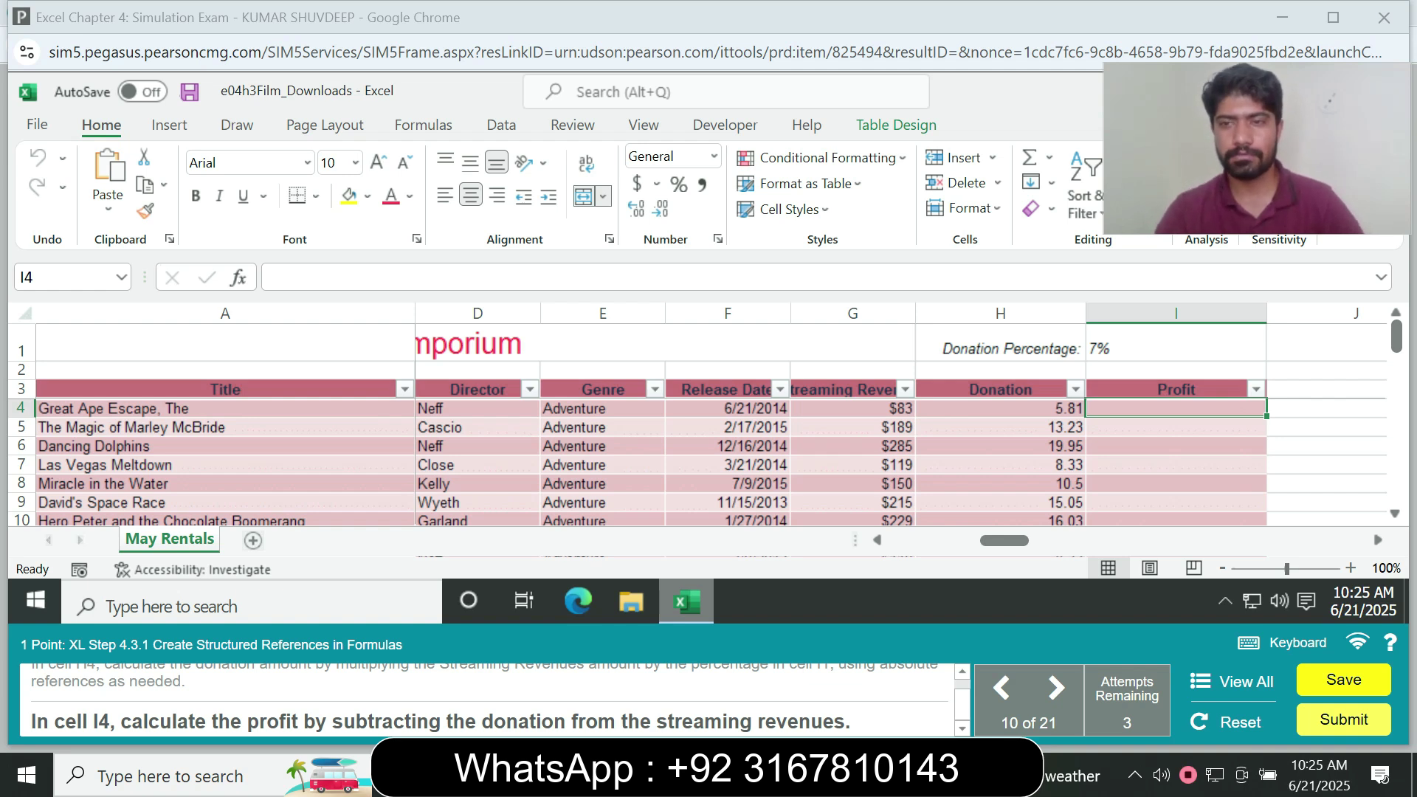
pyautogui.write('=')
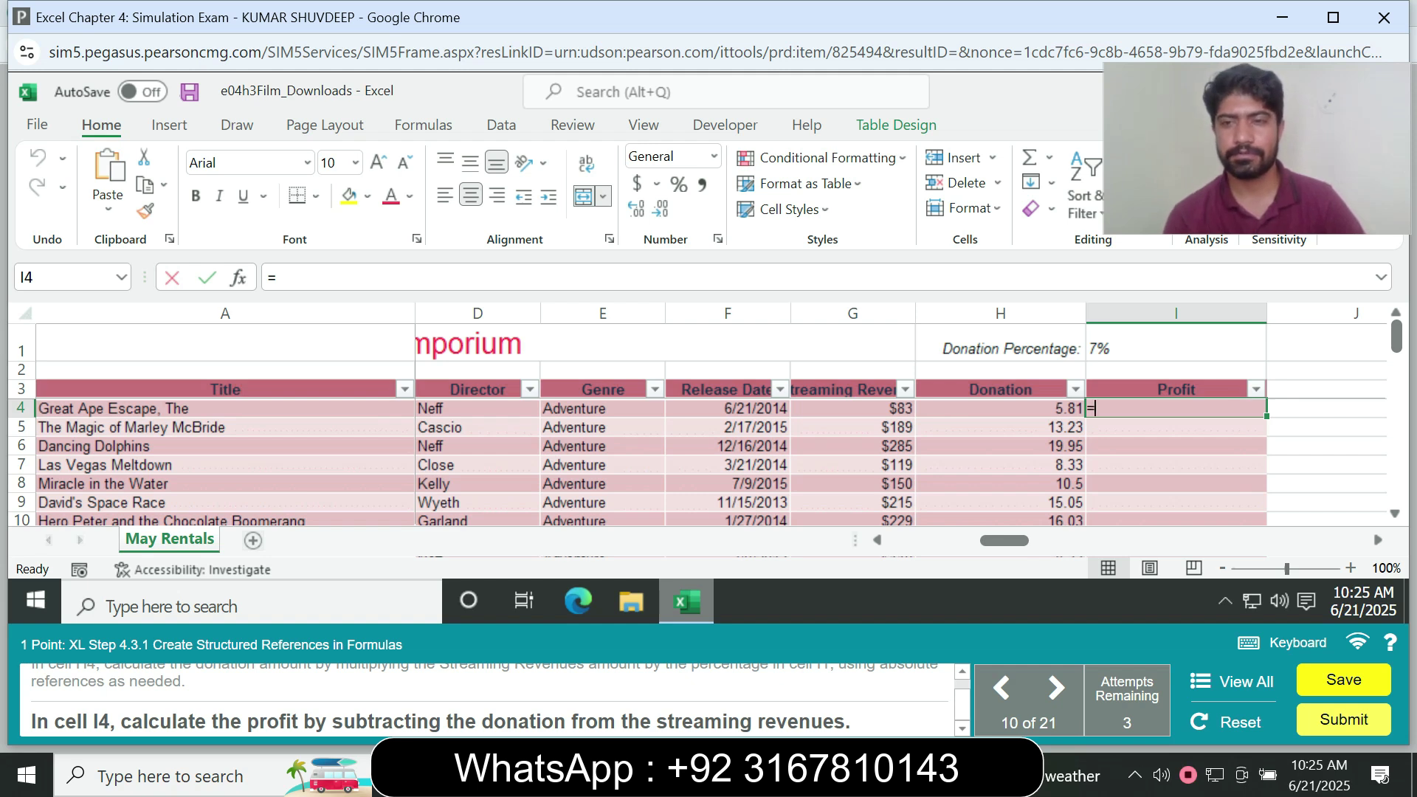
pyautogui.press('Left')
pyautogui.write('-')
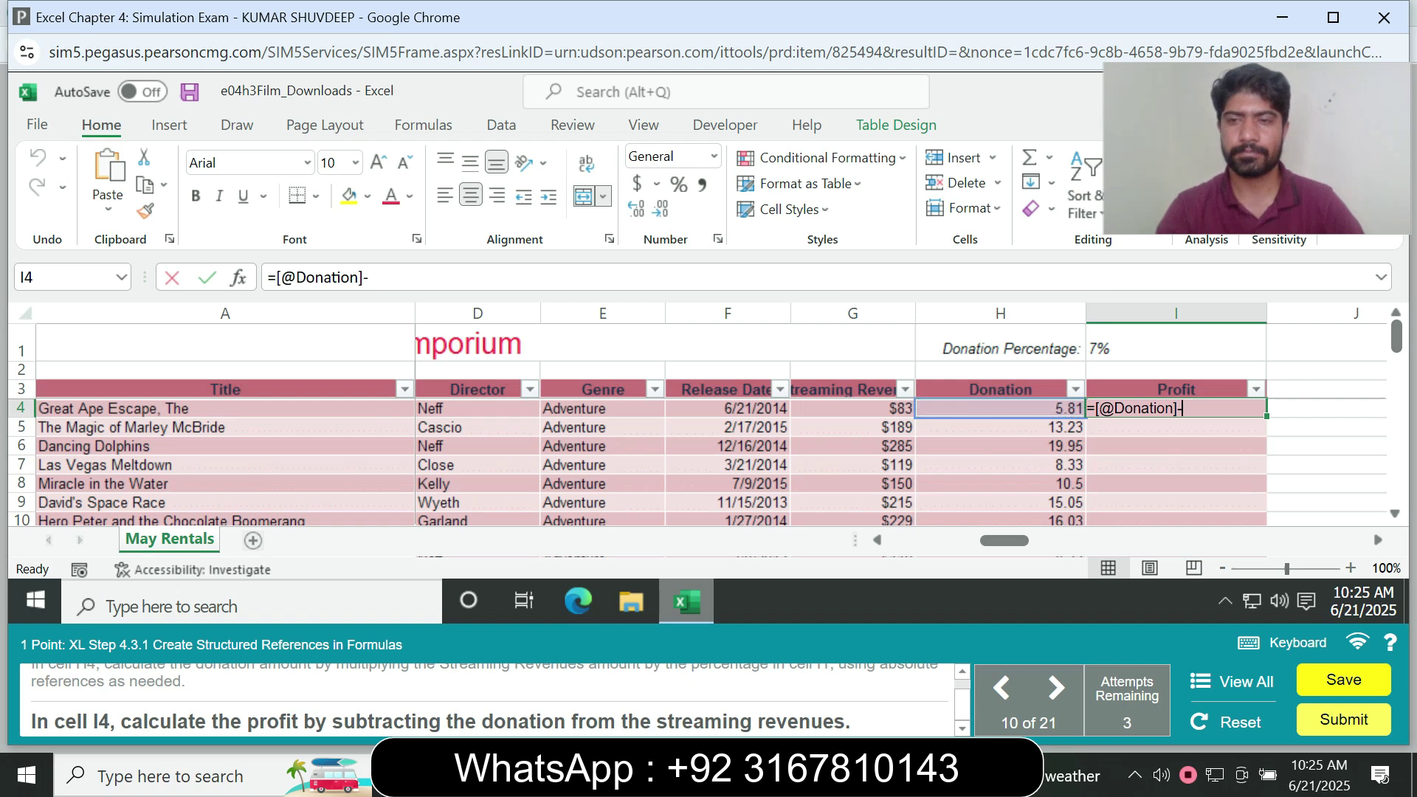
pyautogui.press('Left')
pyautogui.press('Left')
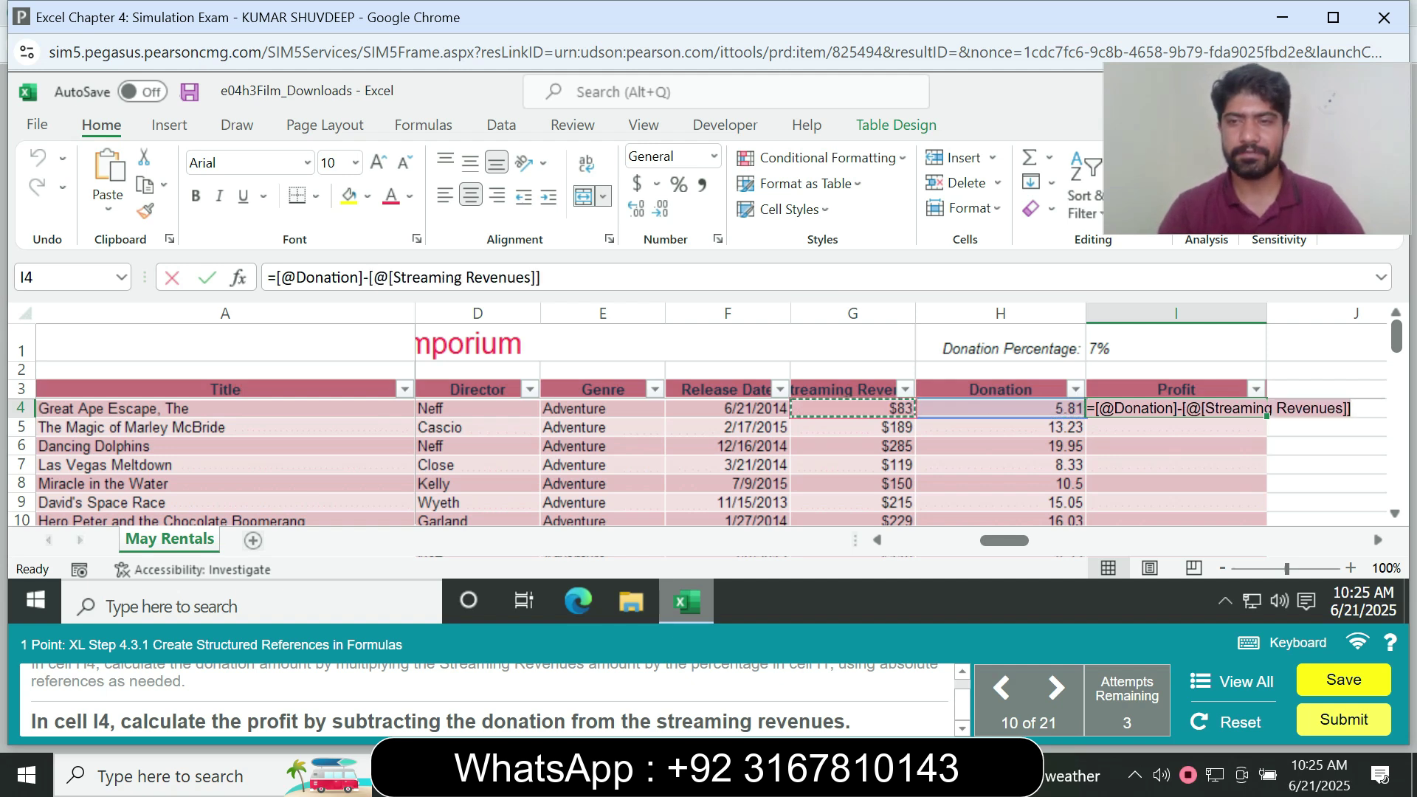
pyautogui.press('Return')
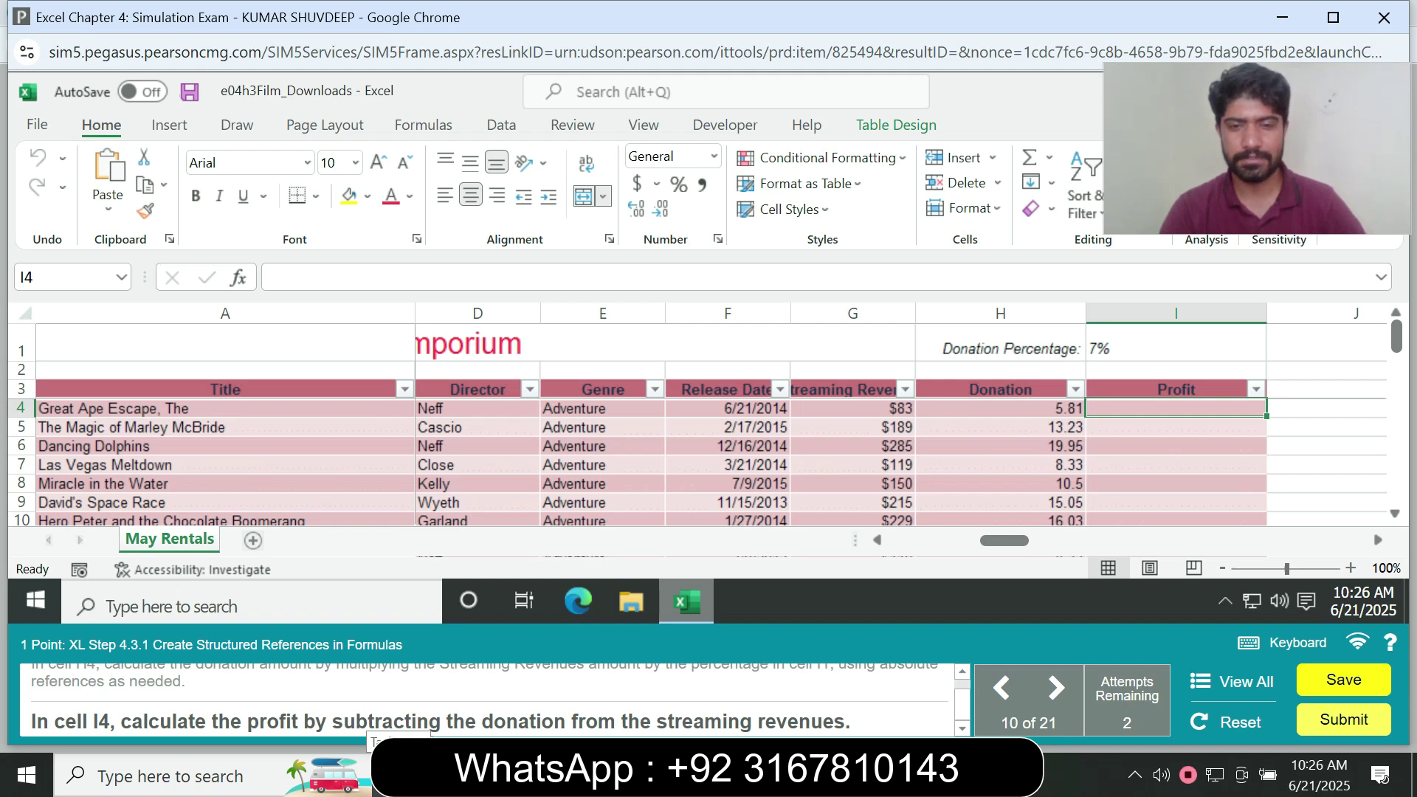
pyautogui.write('=')
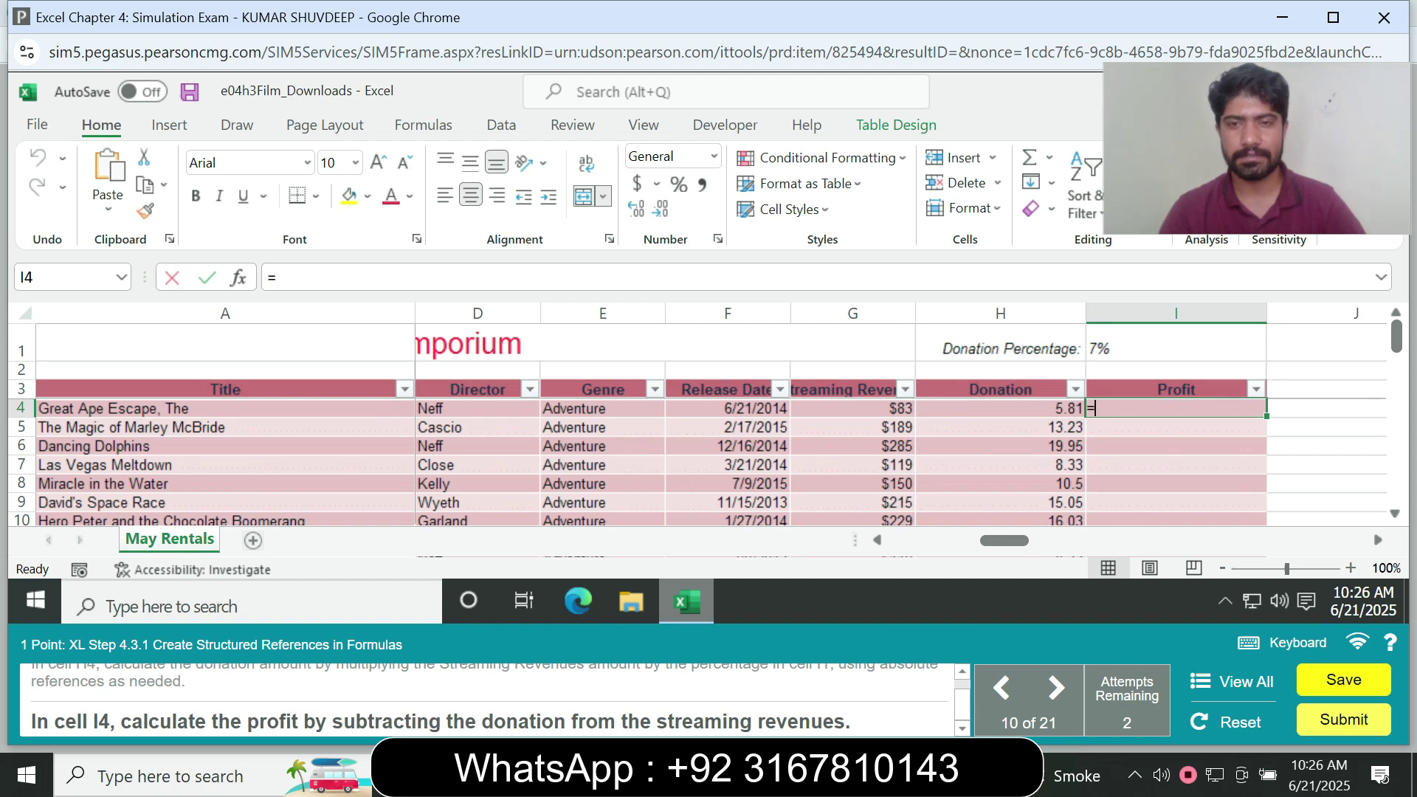
pyautogui.click(852, 409)
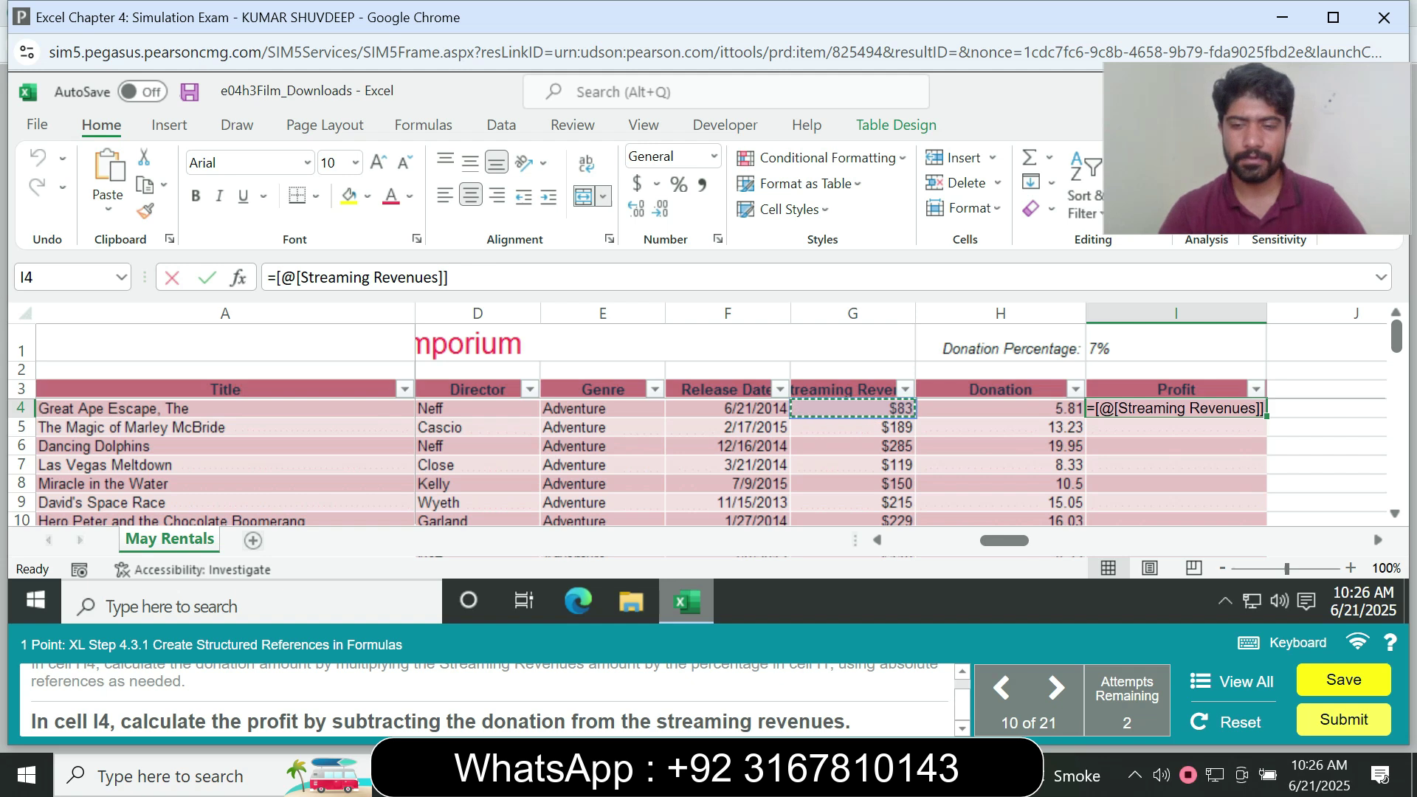
pyautogui.write('-')
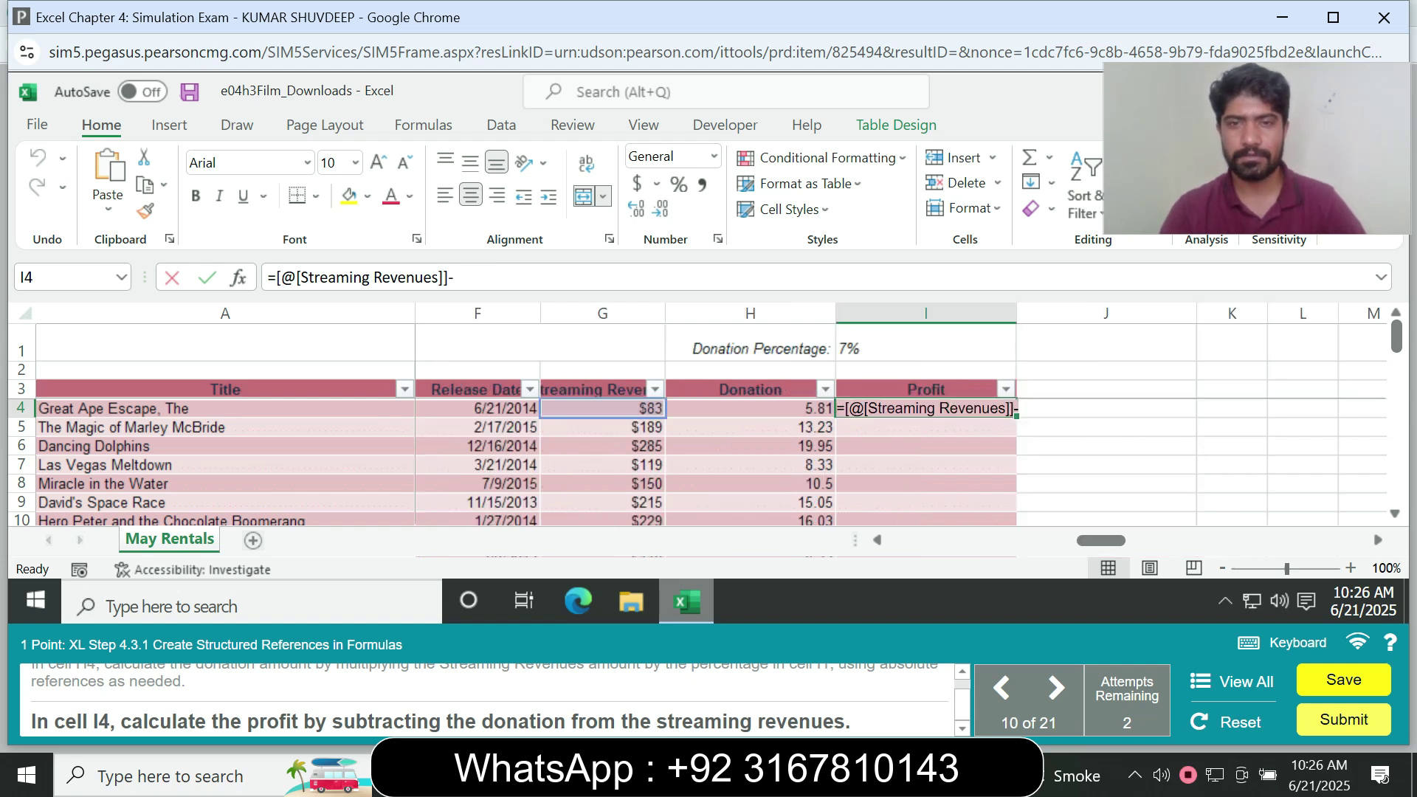
pyautogui.click(750, 409)
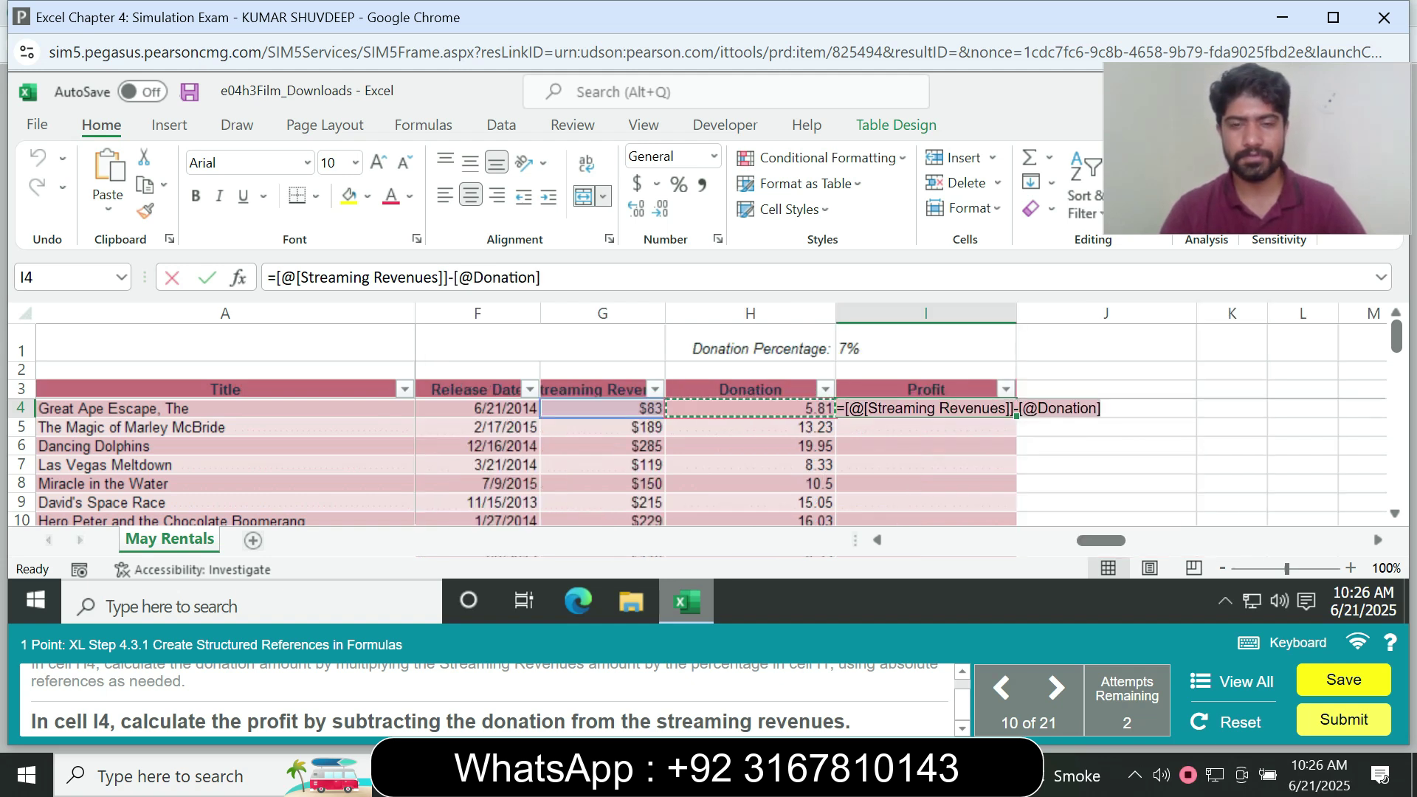
pyautogui.press('Return')
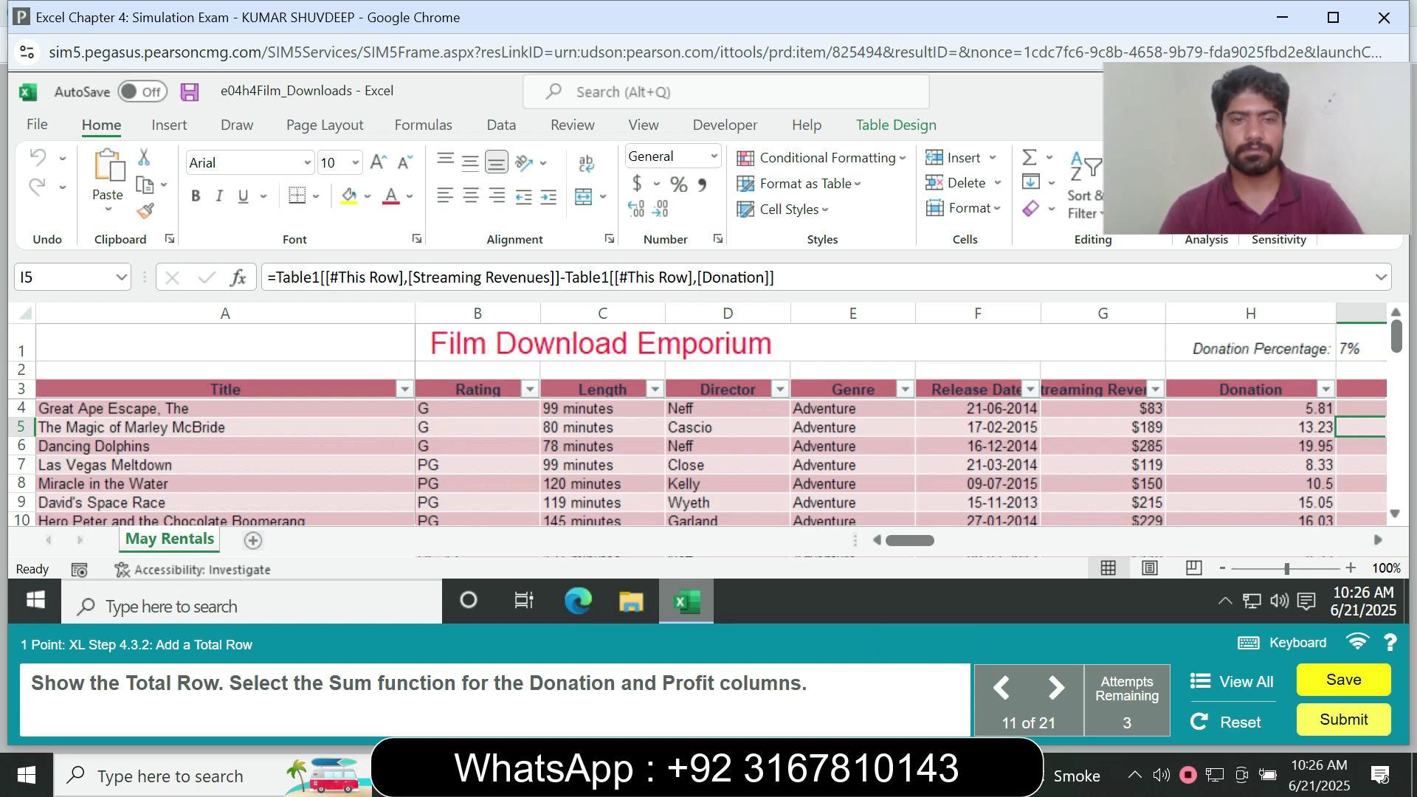
# Show the Total Row for the film table.
pyautogui.click(244, 464)
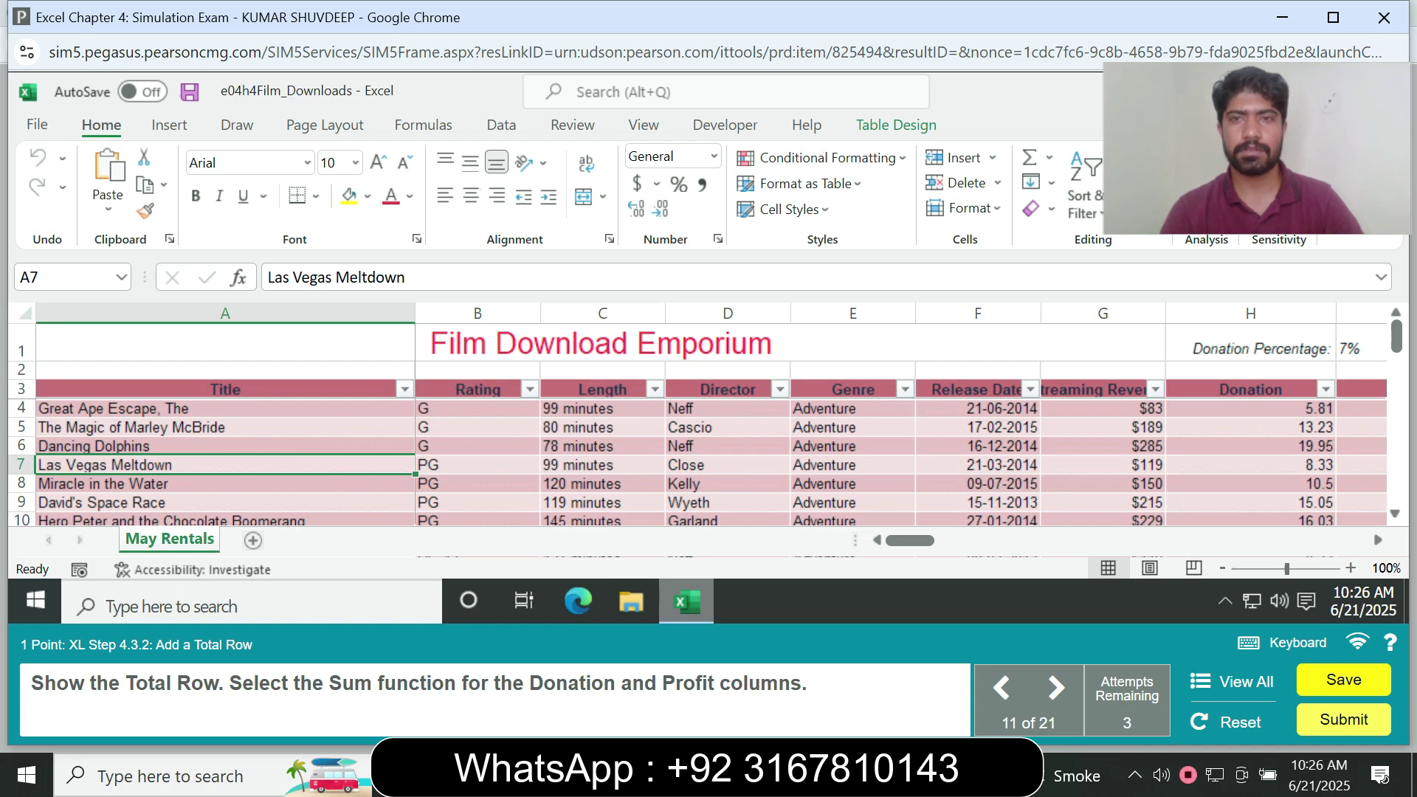
pyautogui.click(896, 125)
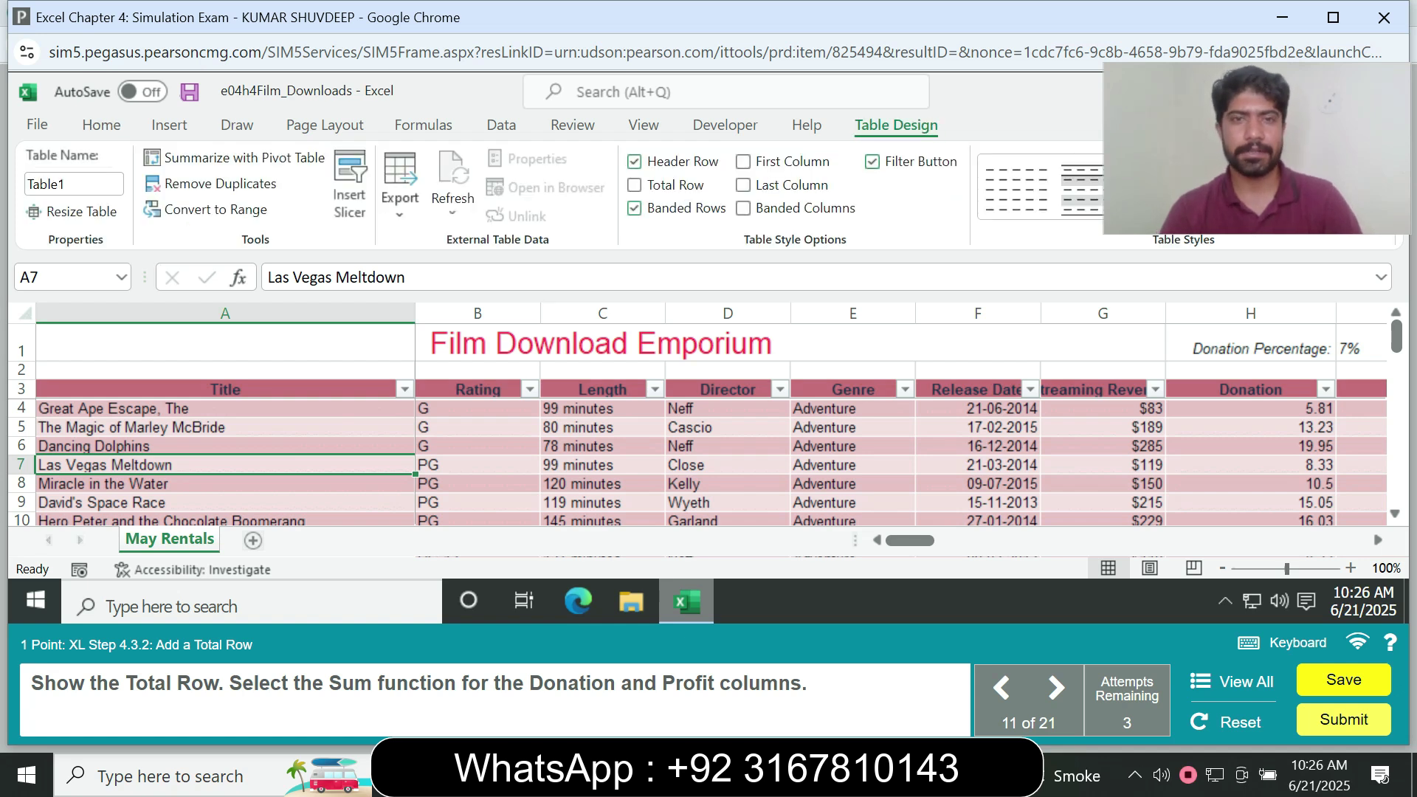
pyautogui.click(635, 185)
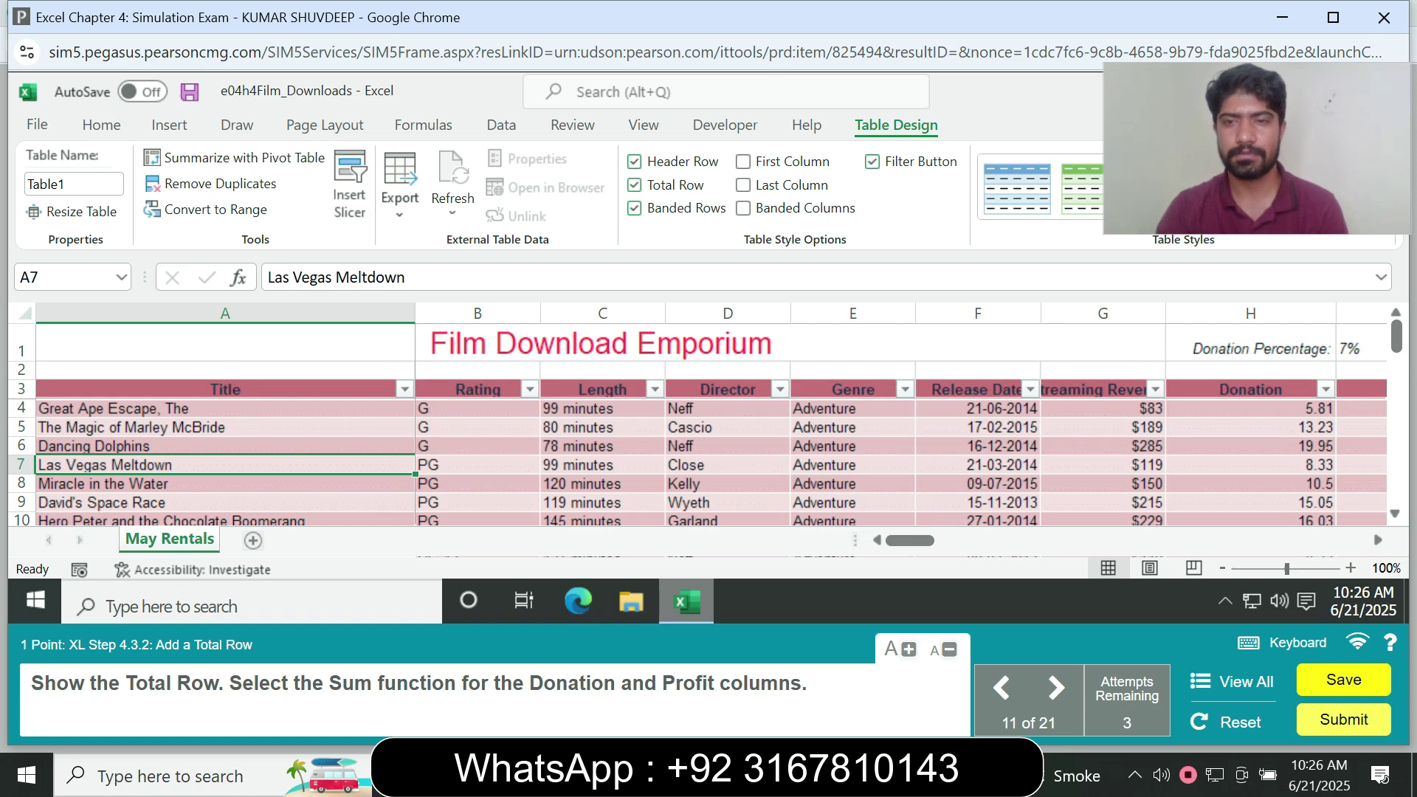
# Select the Sum function for the Donation column in the Total Row, cell H58.
pyautogui.moveTo(1396, 336); pyautogui.dragTo(1395, 346)
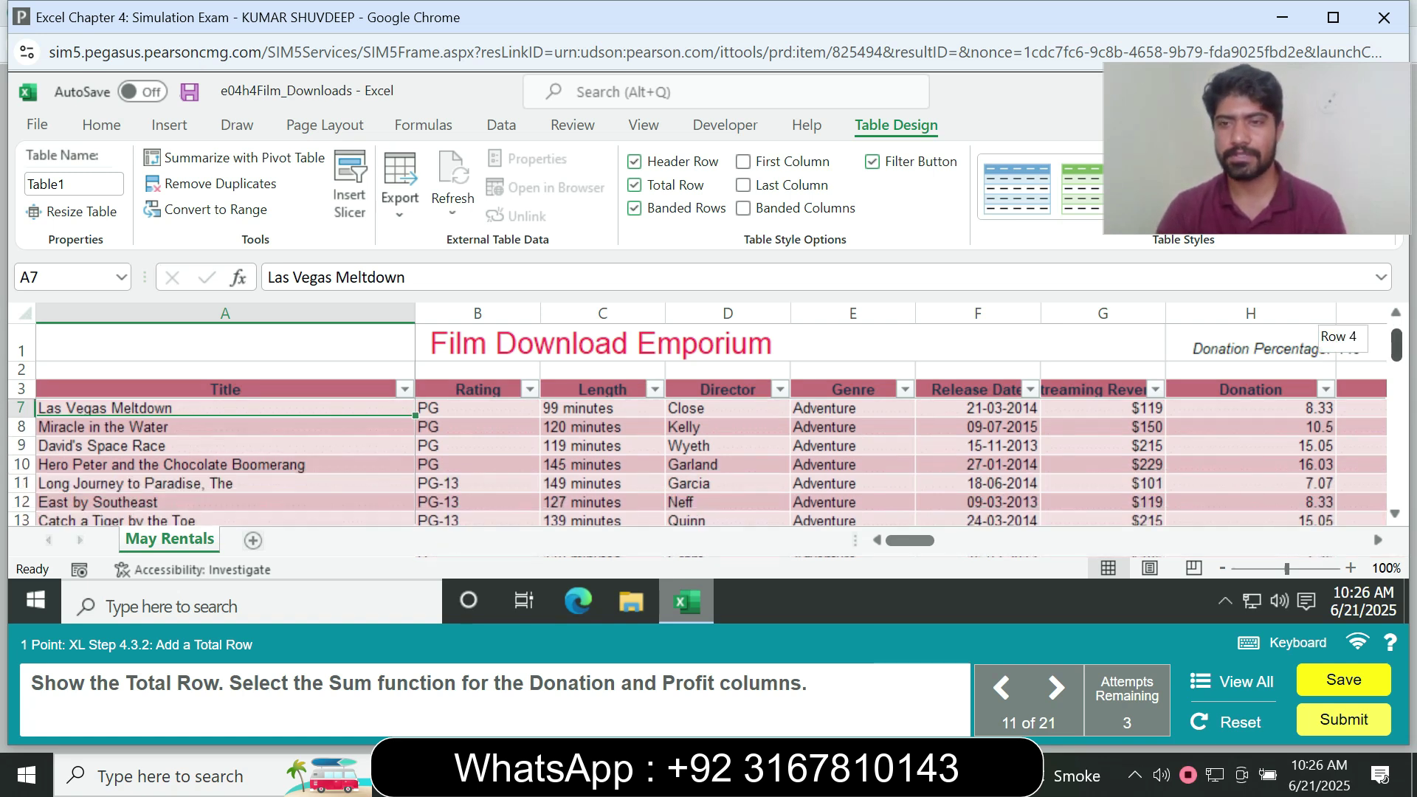
pyautogui.moveTo(1396, 345); pyautogui.dragTo(1396, 337)
pyautogui.hscroll(3, 738, 413)
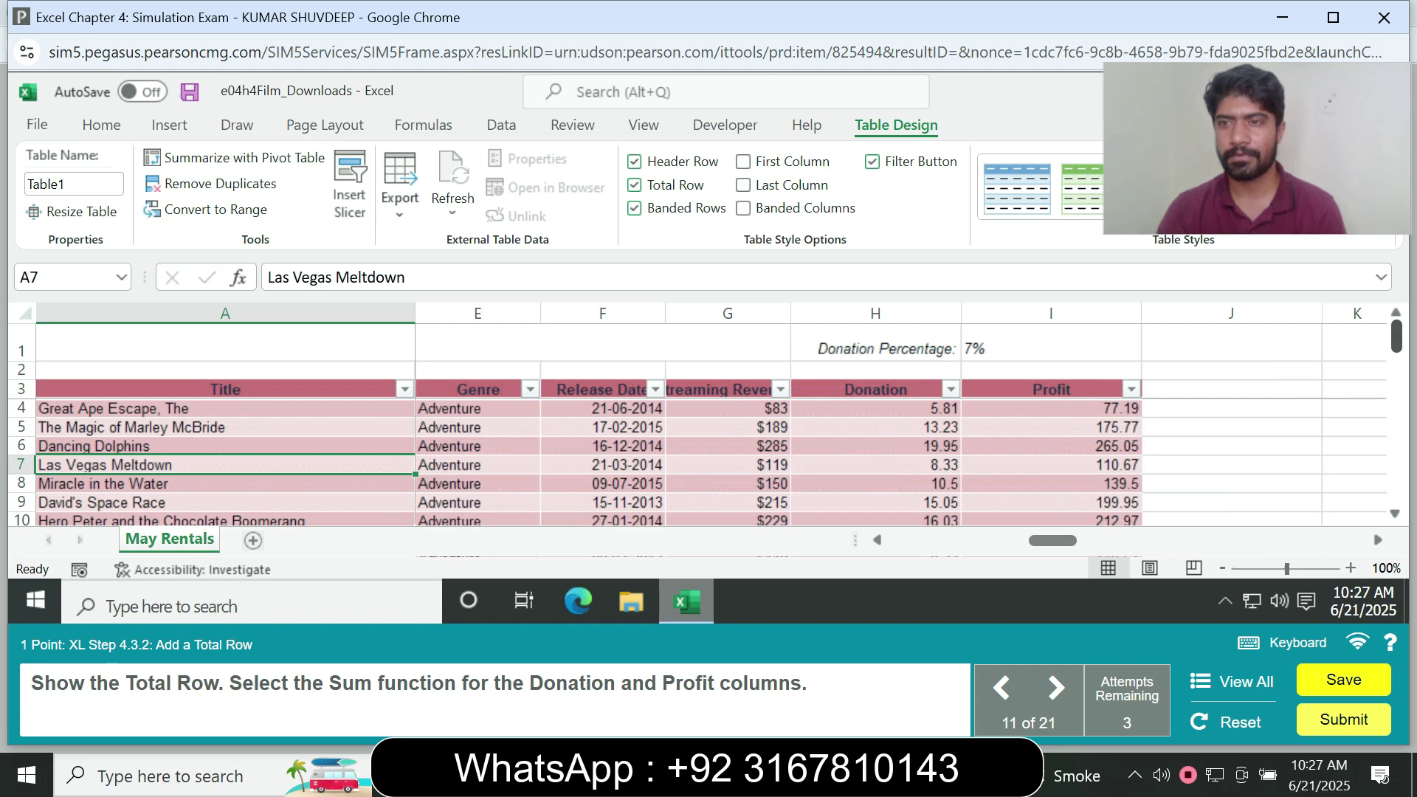
pyautogui.moveTo(1396, 336); pyautogui.dragTo(1396, 463)
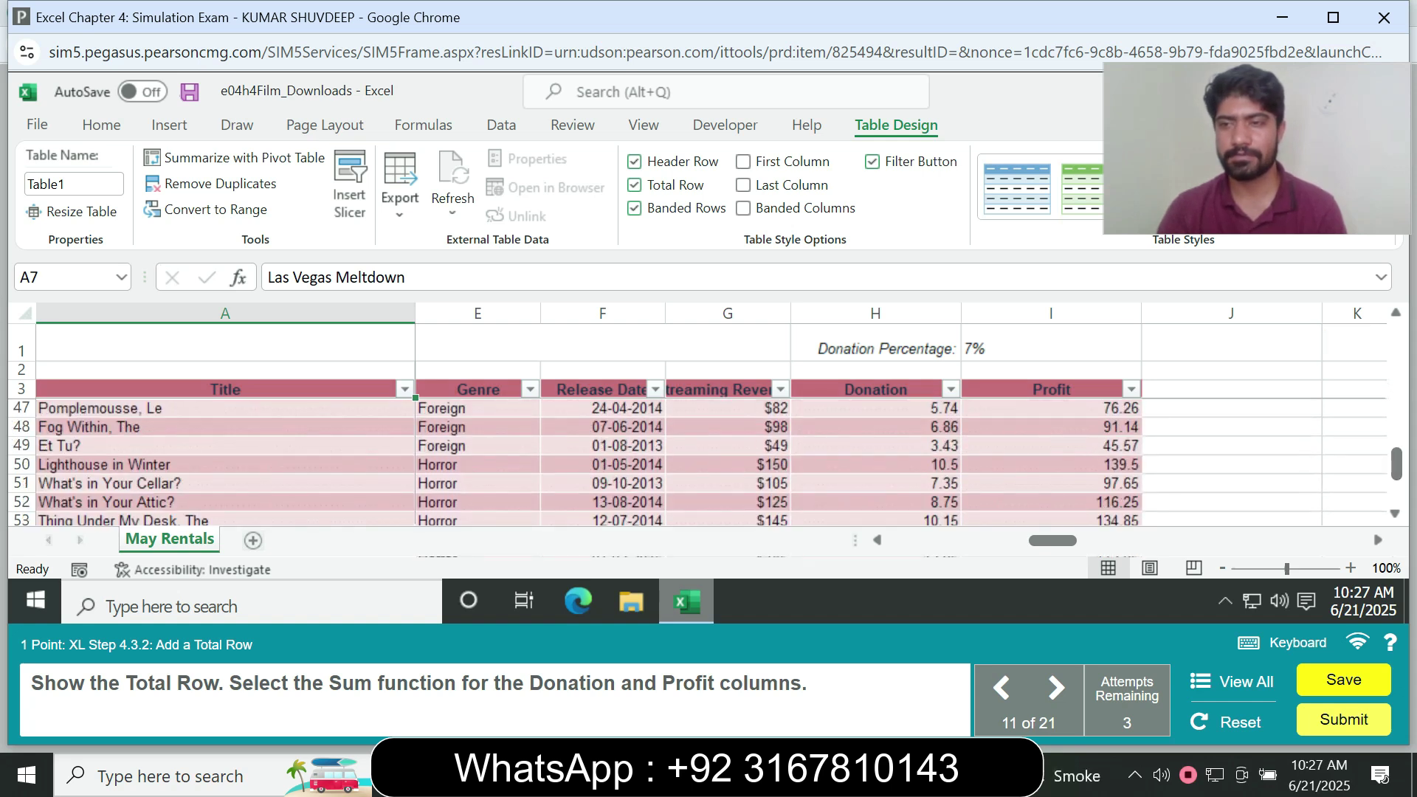
pyautogui.click(1394, 514)
pyautogui.click(1395, 513)
pyautogui.click(1394, 513)
pyautogui.click(1395, 514)
pyautogui.click(1395, 514)
pyautogui.click(1395, 513)
pyautogui.click(1395, 514)
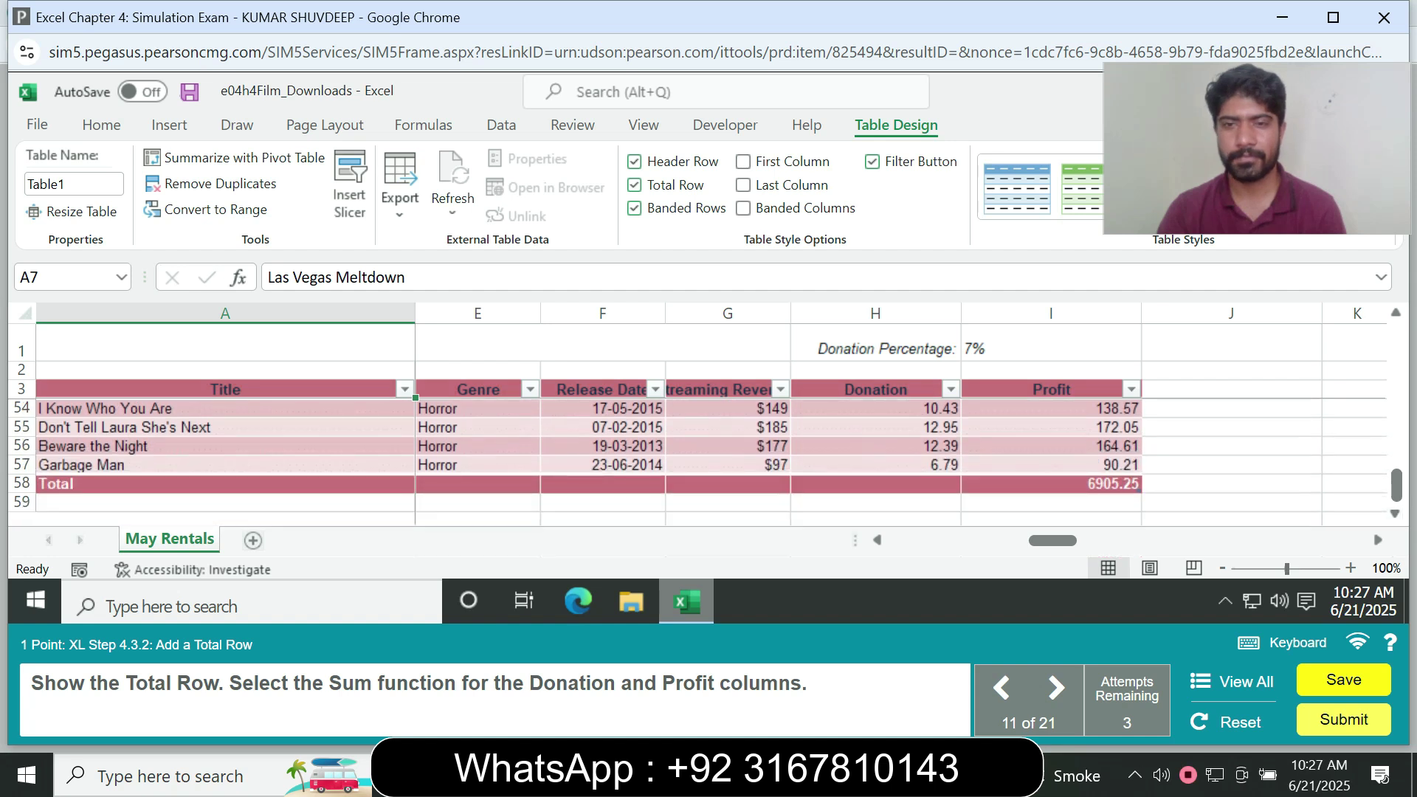
pyautogui.click(876, 484)
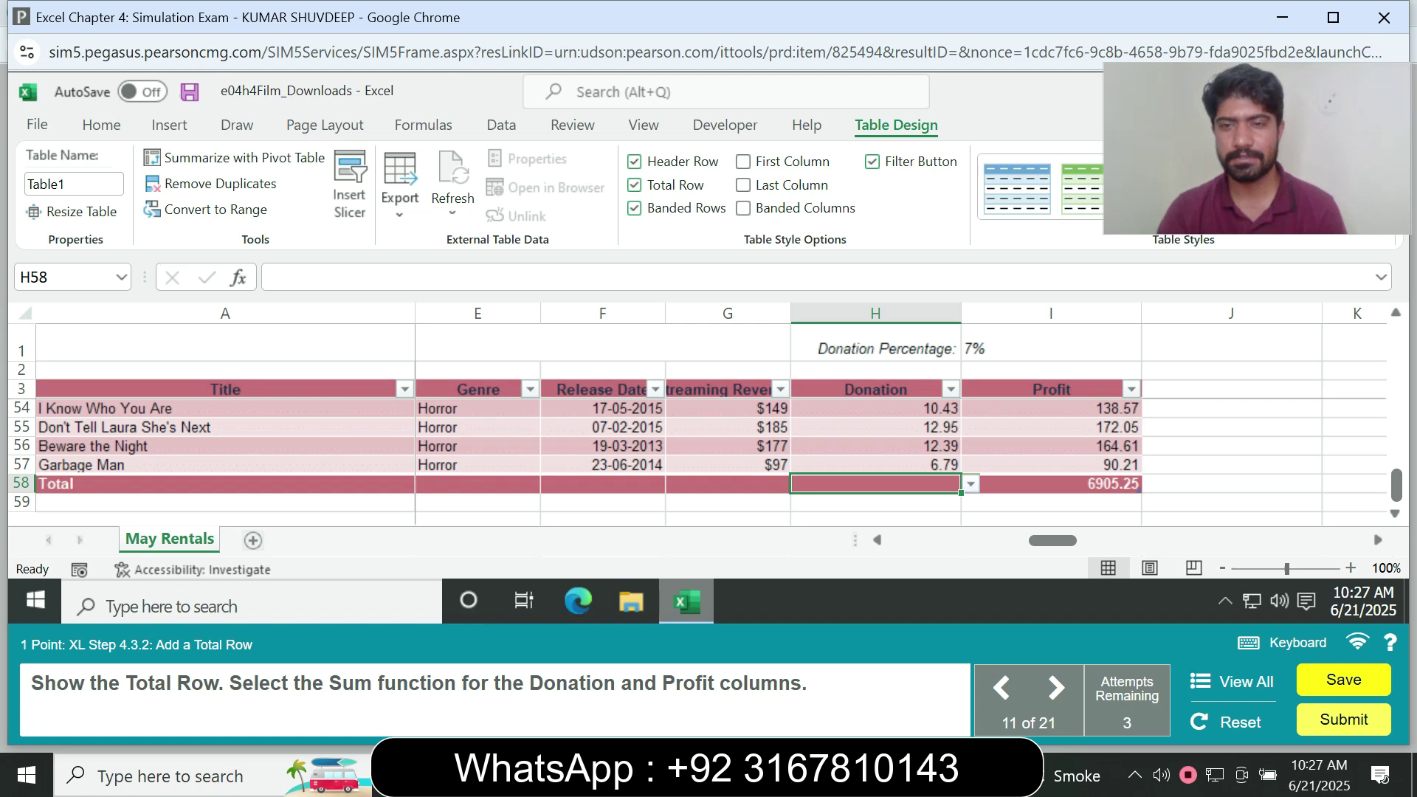
pyautogui.click(970, 484)
pyautogui.click(886, 424)
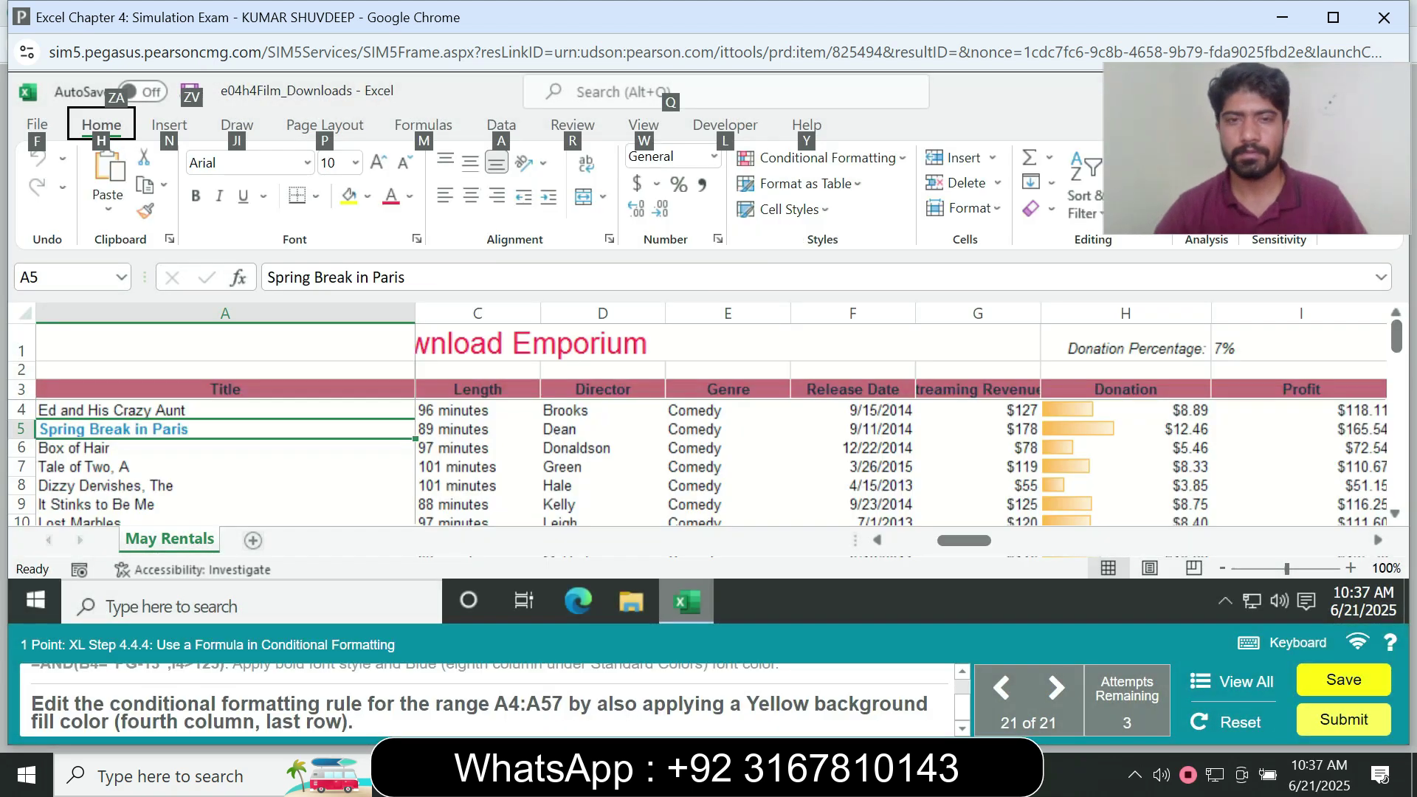
# Select the range A4:A57 and open its formula-based conditional formatting rule for editing.
pyautogui.click(222, 410)
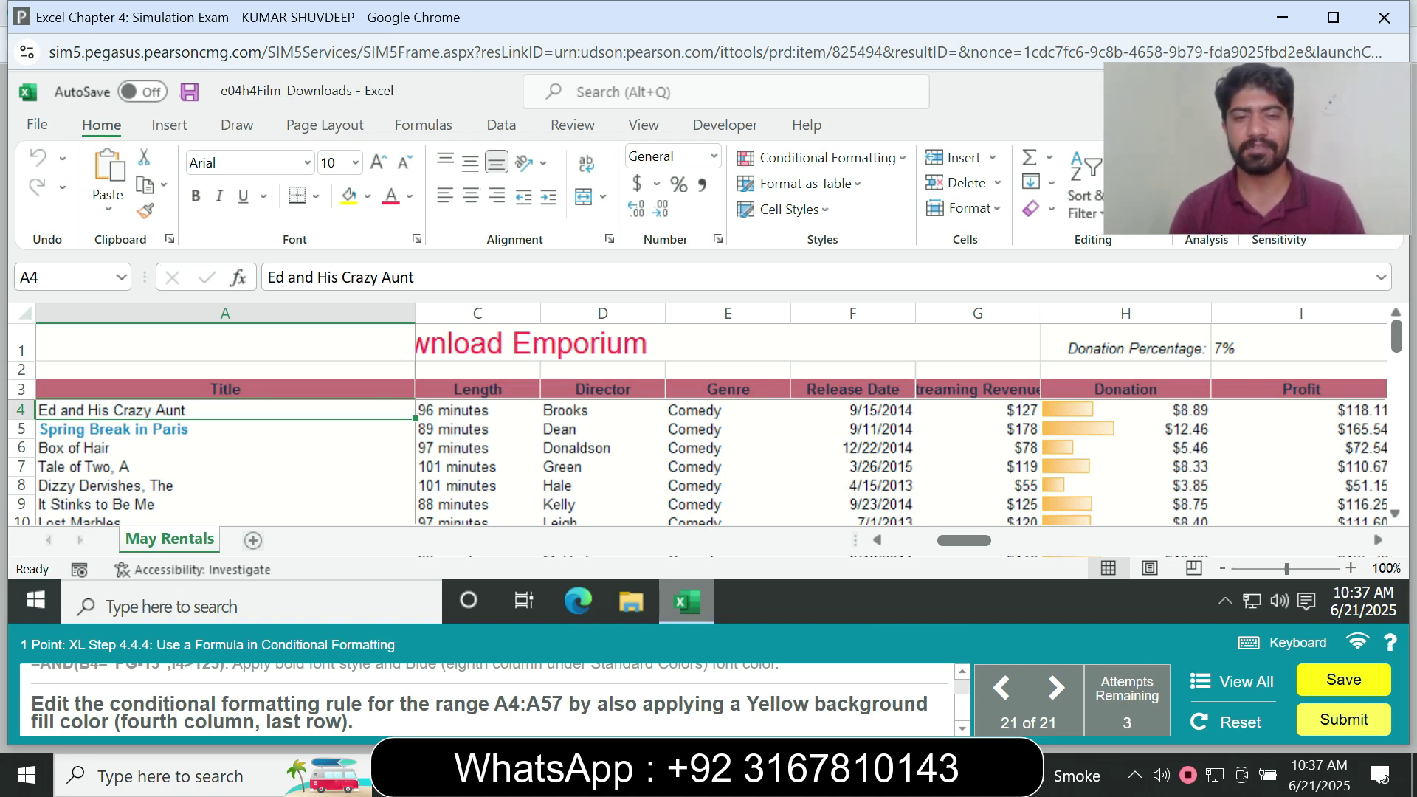
pyautogui.click(61, 277)
pyautogui.write('A4:')
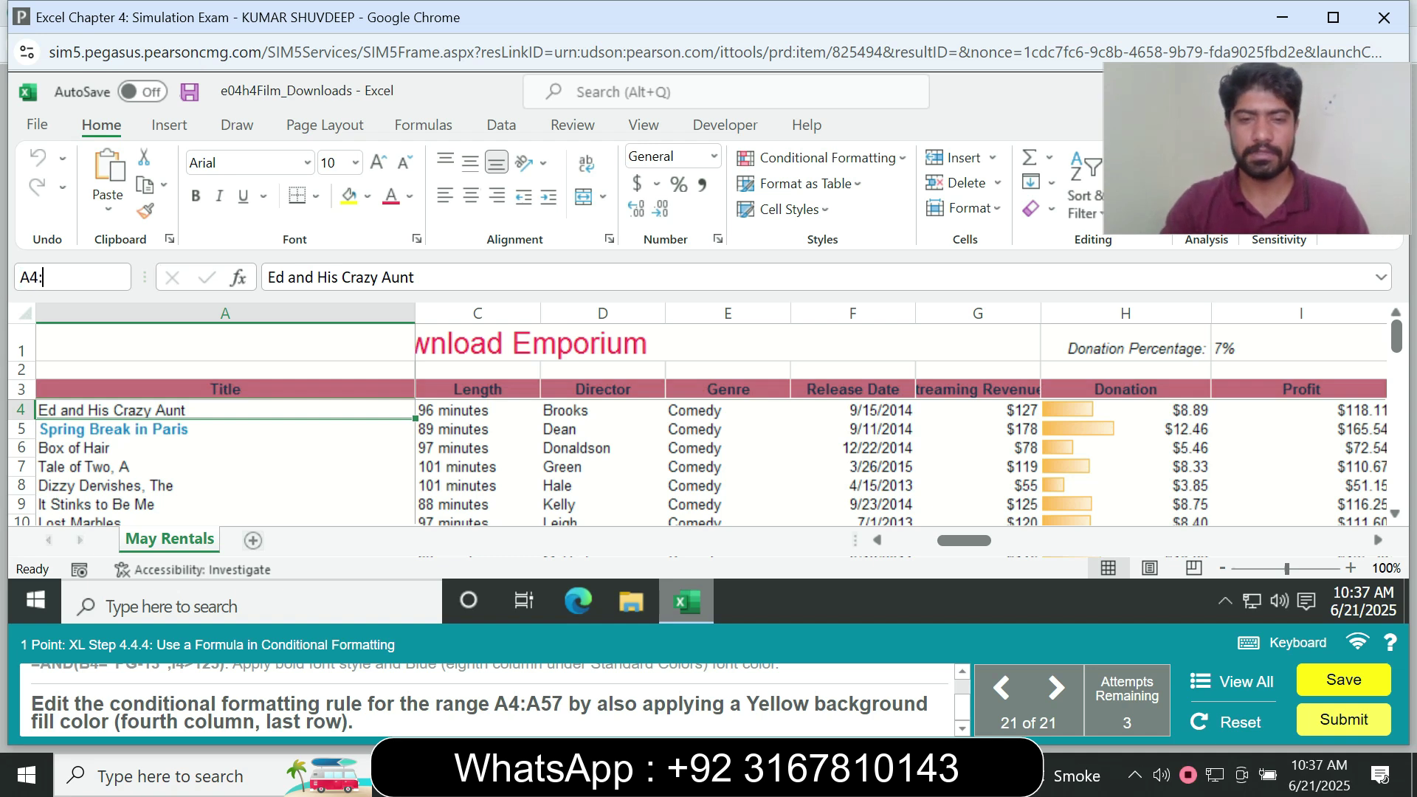
pyautogui.write('A57')
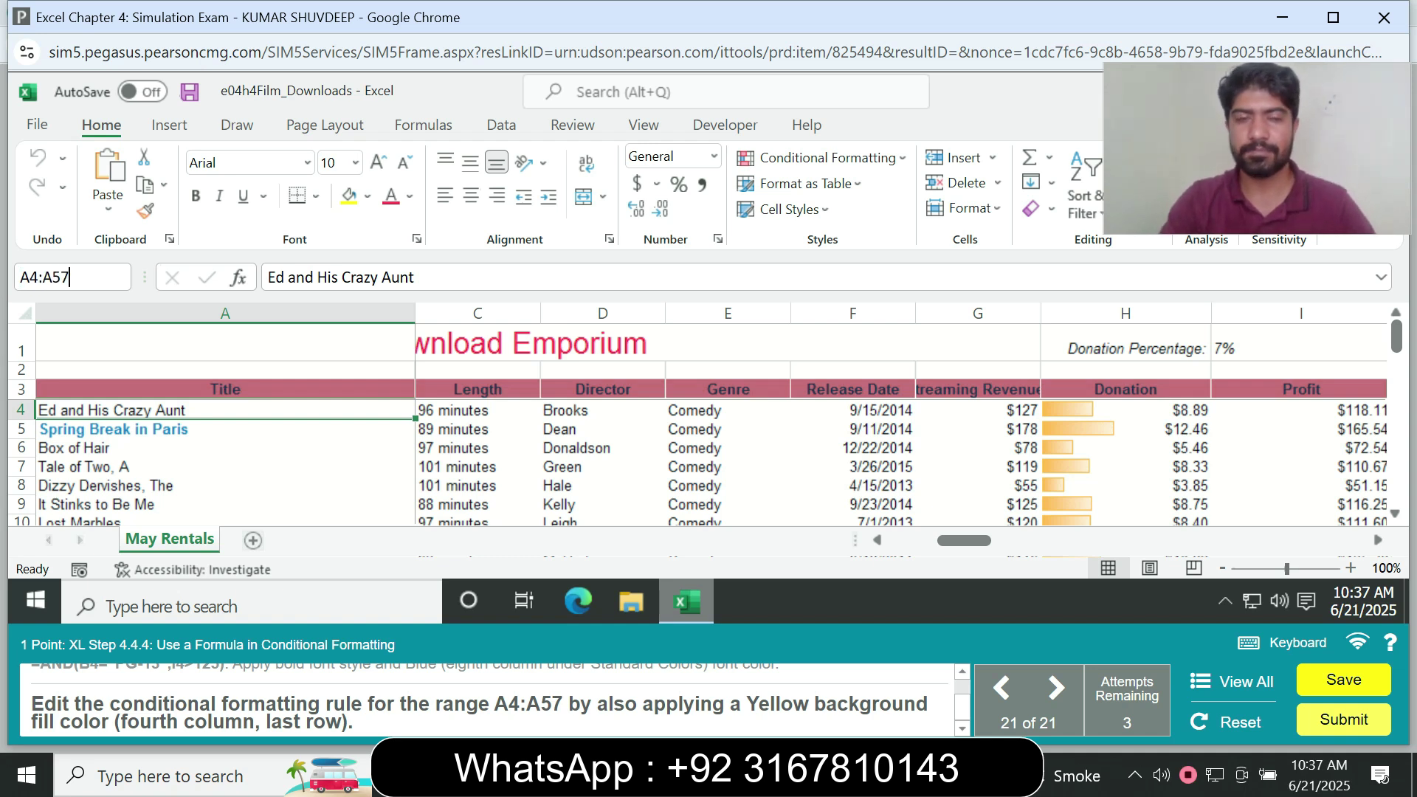
pyautogui.press('Return')
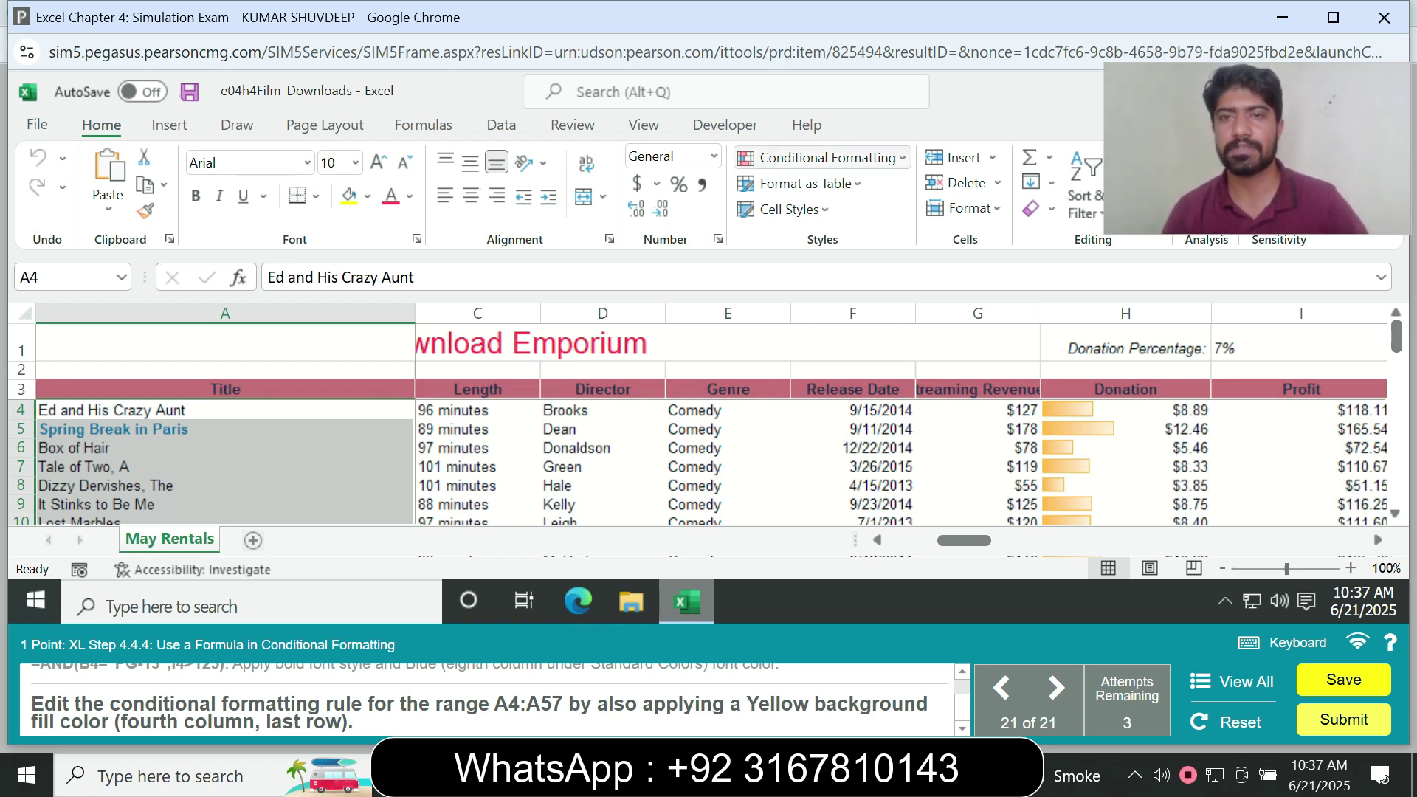
pyautogui.click(822, 157)
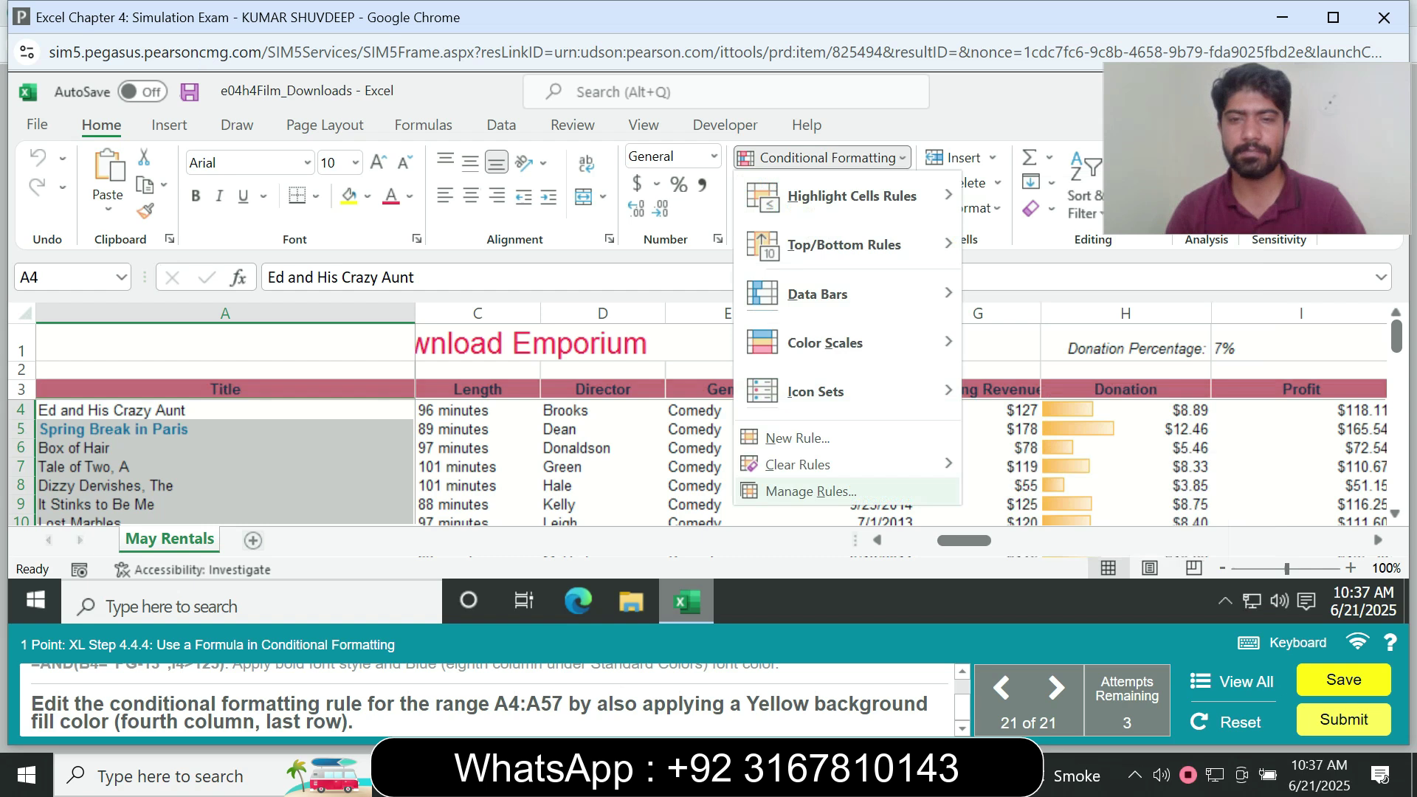
pyautogui.click(810, 490)
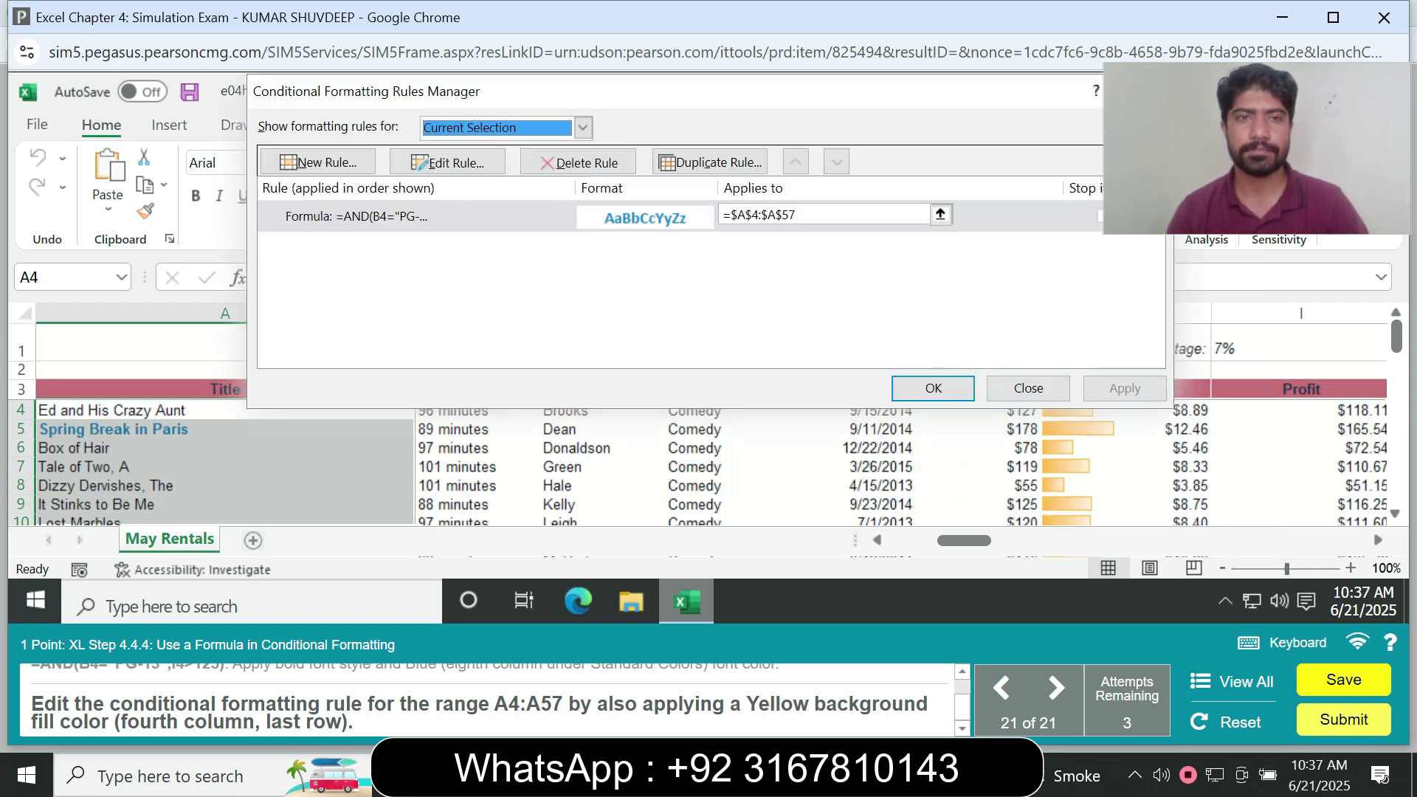
pyautogui.click(417, 217)
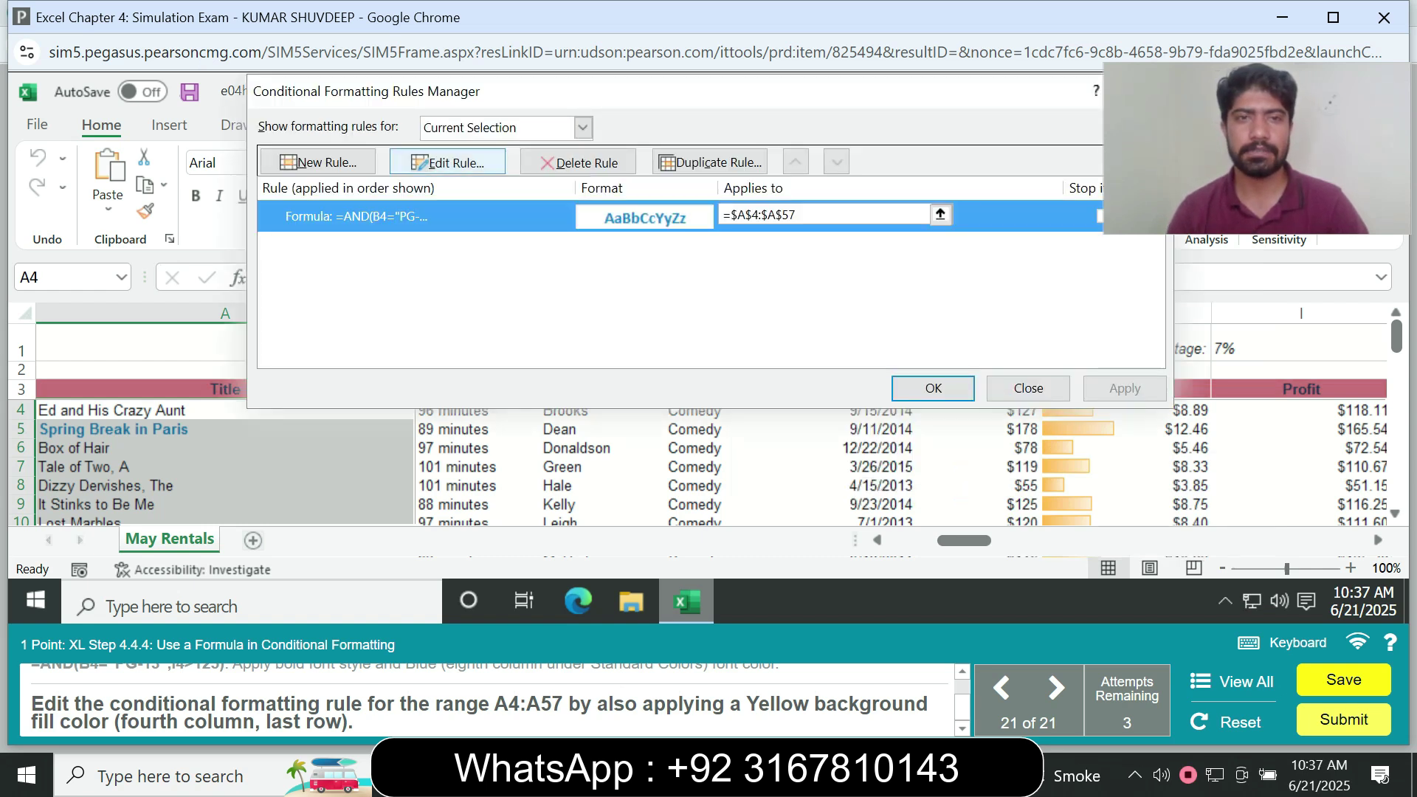
pyautogui.click(447, 163)
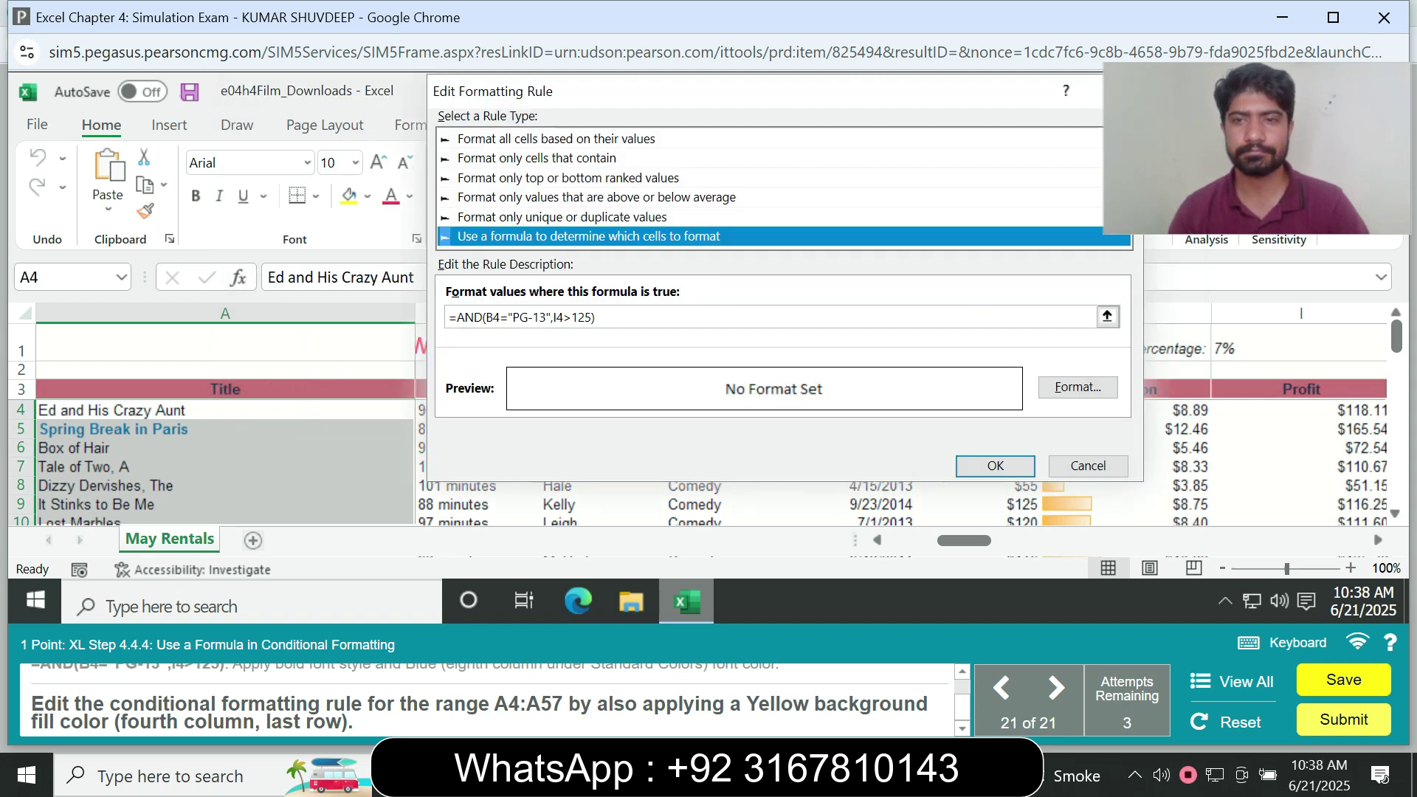
# Add a Yellow background fill (fourth column, last row) to the conditional formatting rule and apply it to A4:A57.
pyautogui.click(1077, 386)
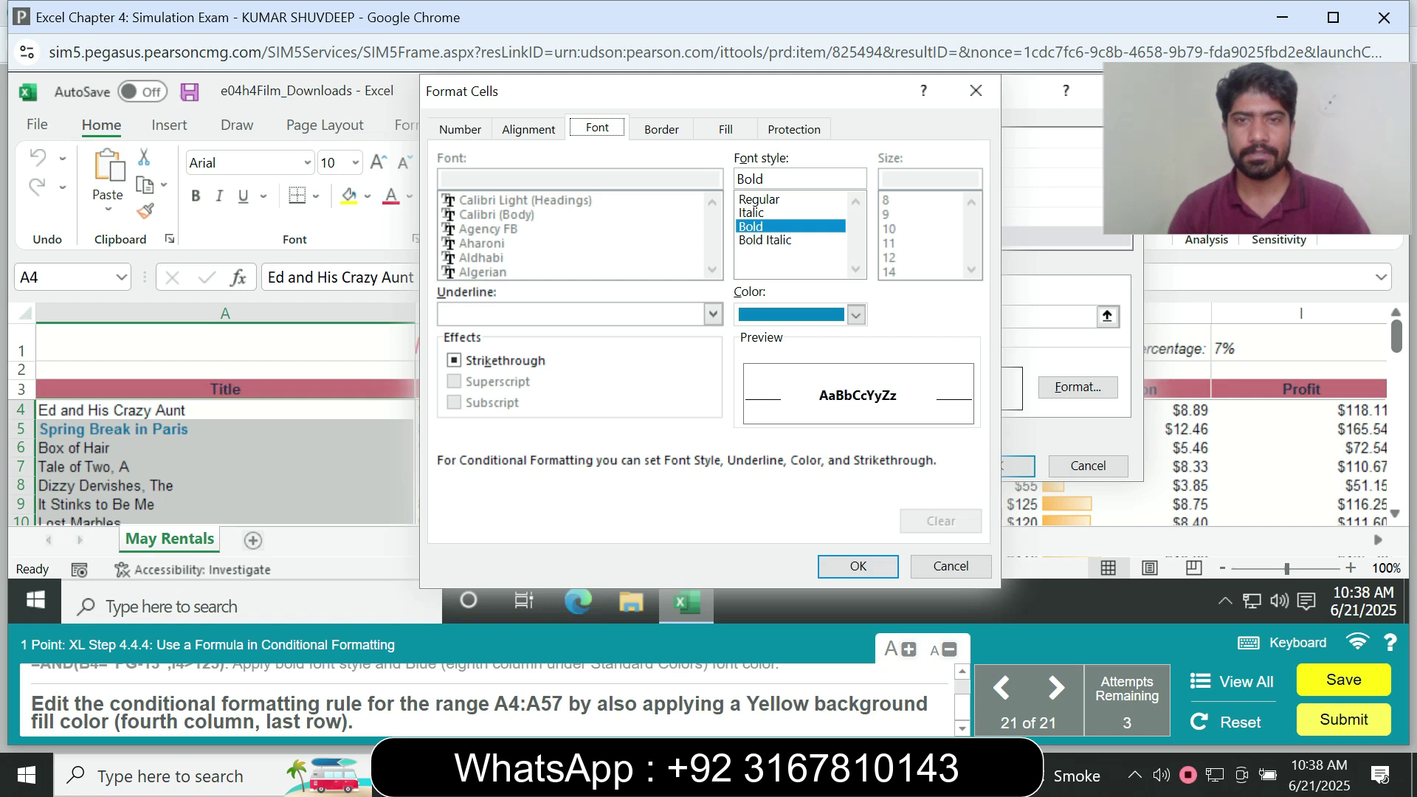
pyautogui.click(726, 128)
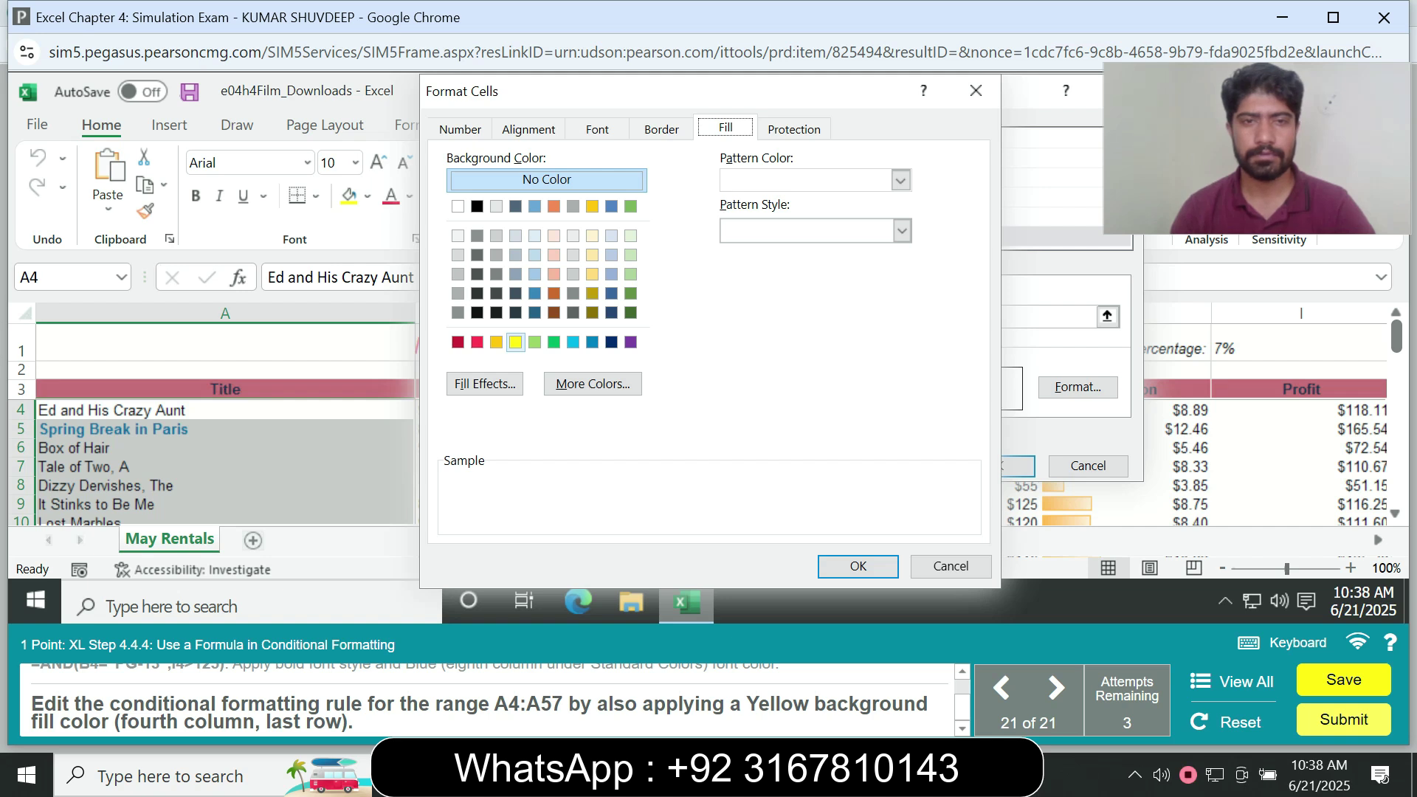
pyautogui.click(515, 341)
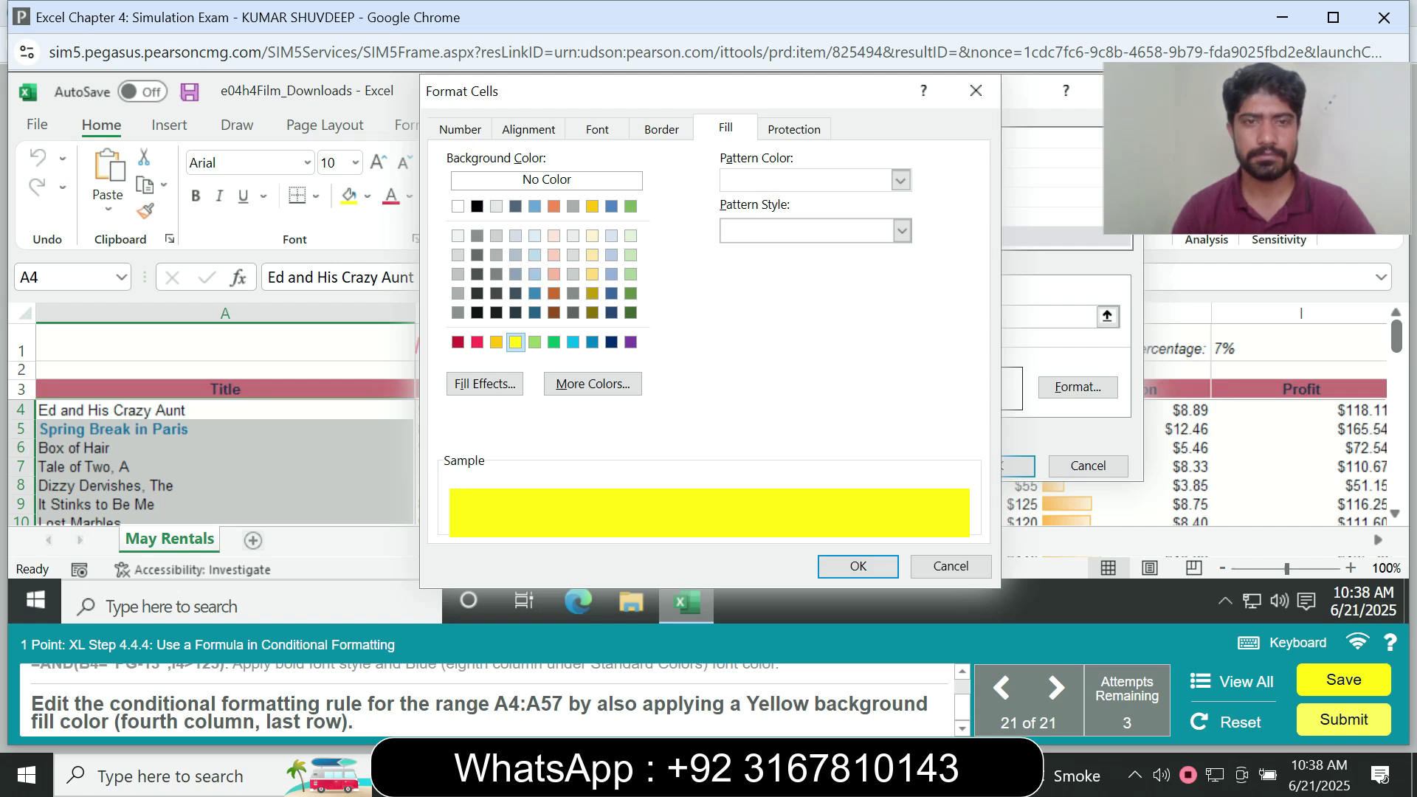
pyautogui.click(858, 566)
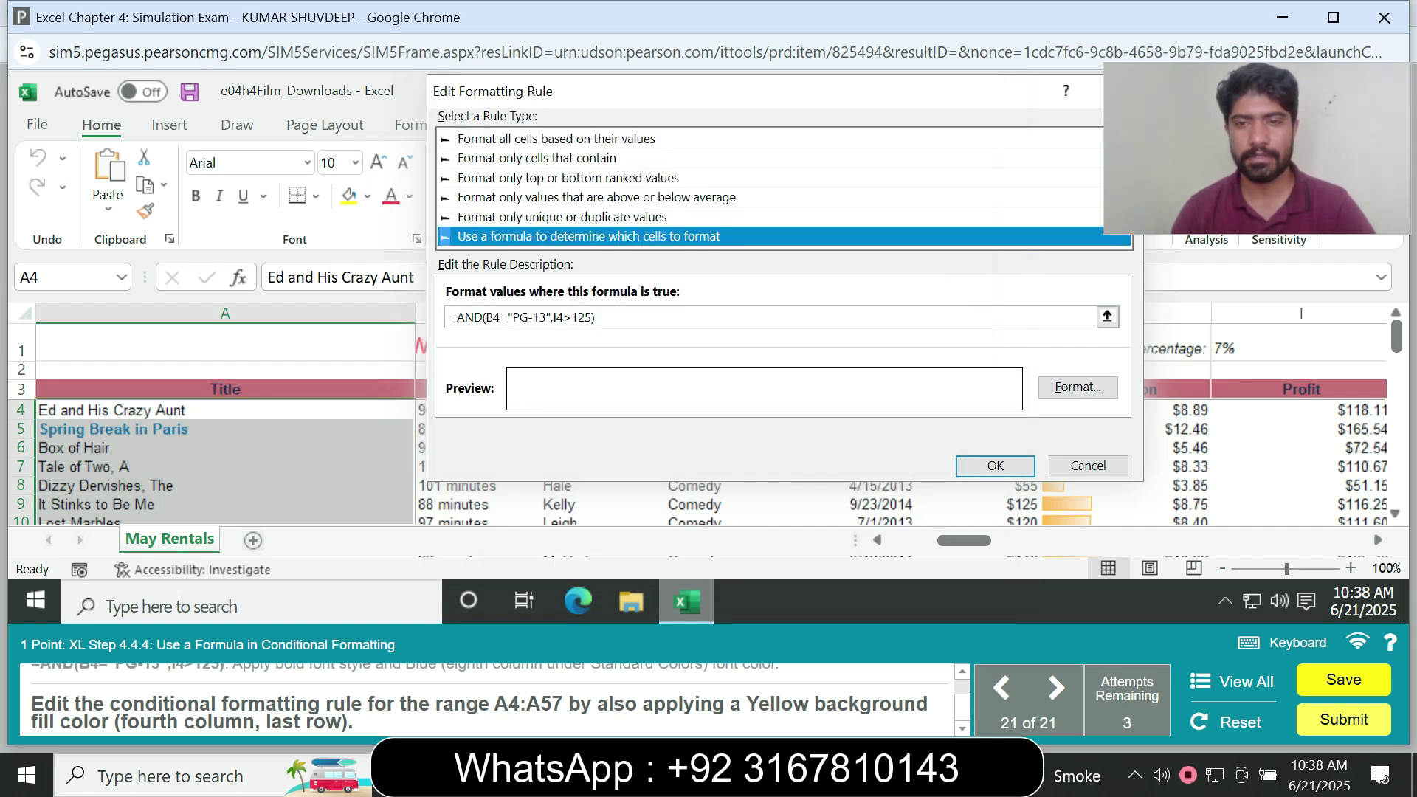
pyautogui.press('Return')
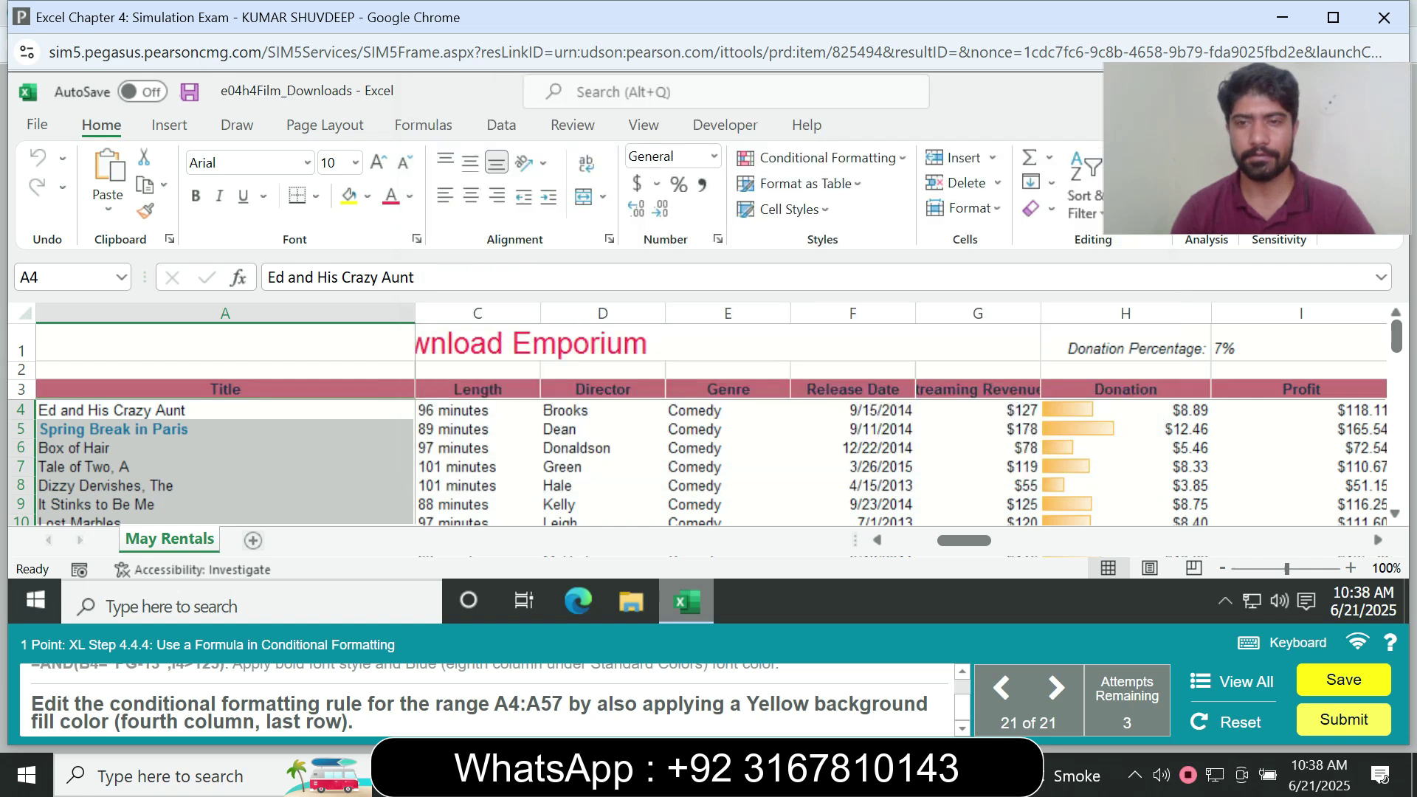
pyautogui.press('Return')
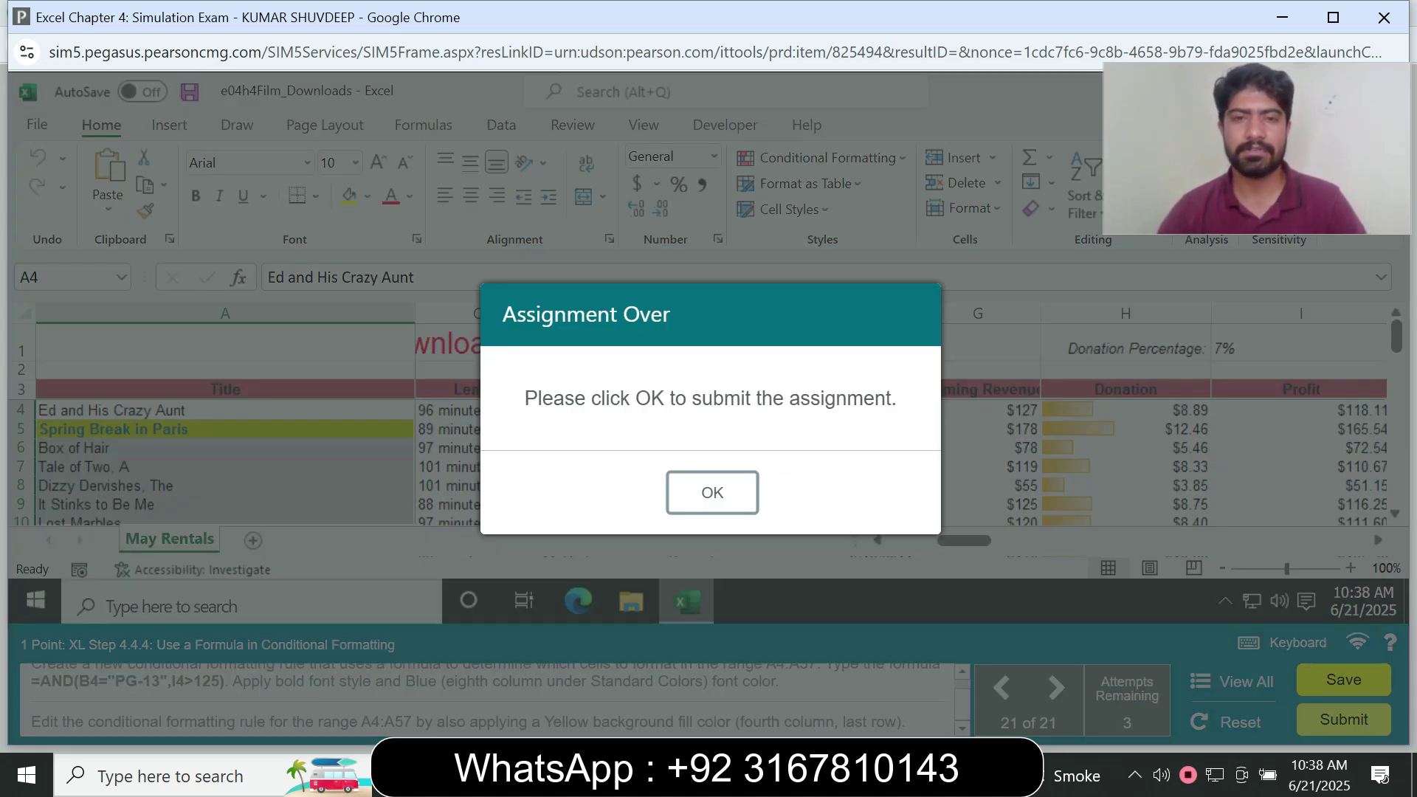
# Submit the finished assignment and check the exam details and score in the Quiz Summary.
pyautogui.click(712, 493)
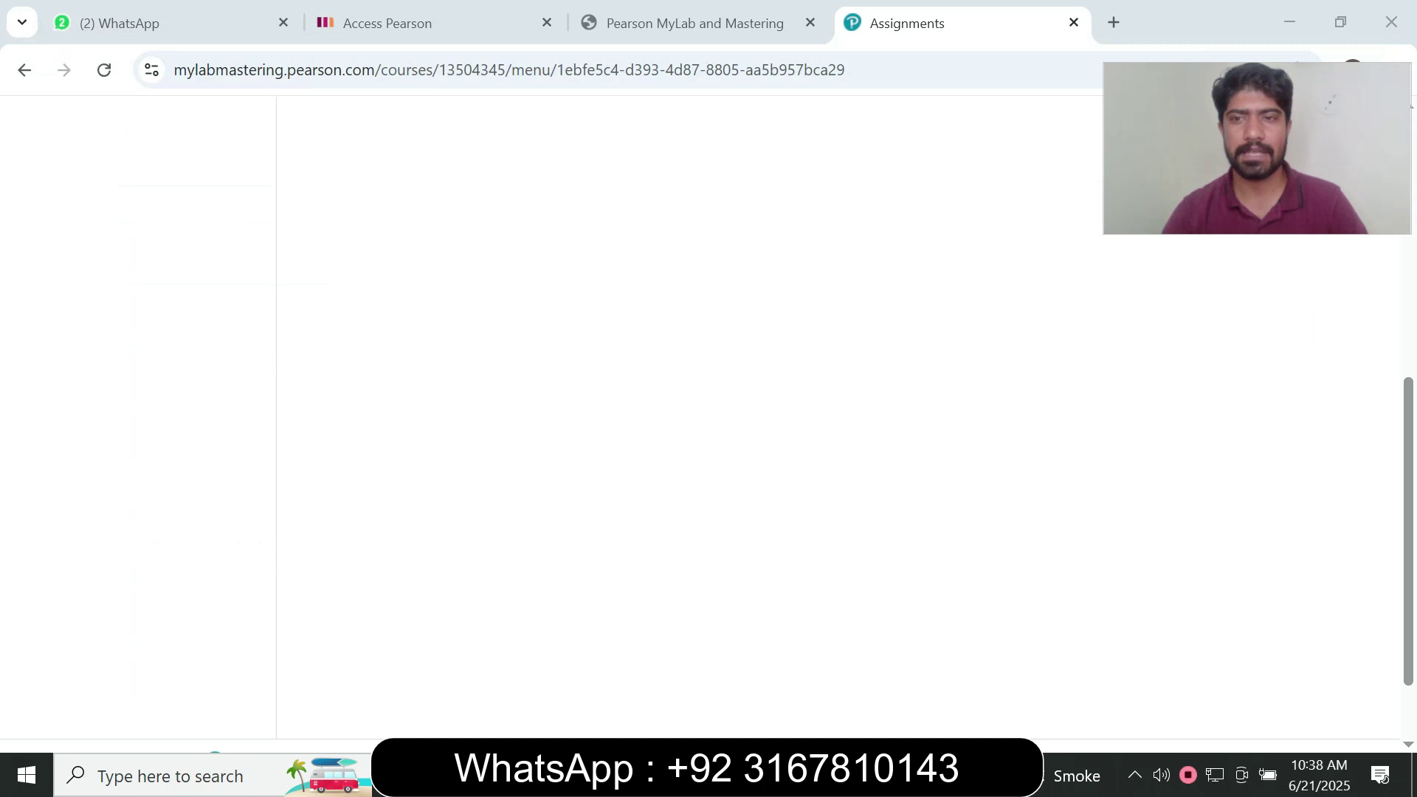
pyautogui.moveTo(1408, 531); pyautogui.dragTo(1408, 282)
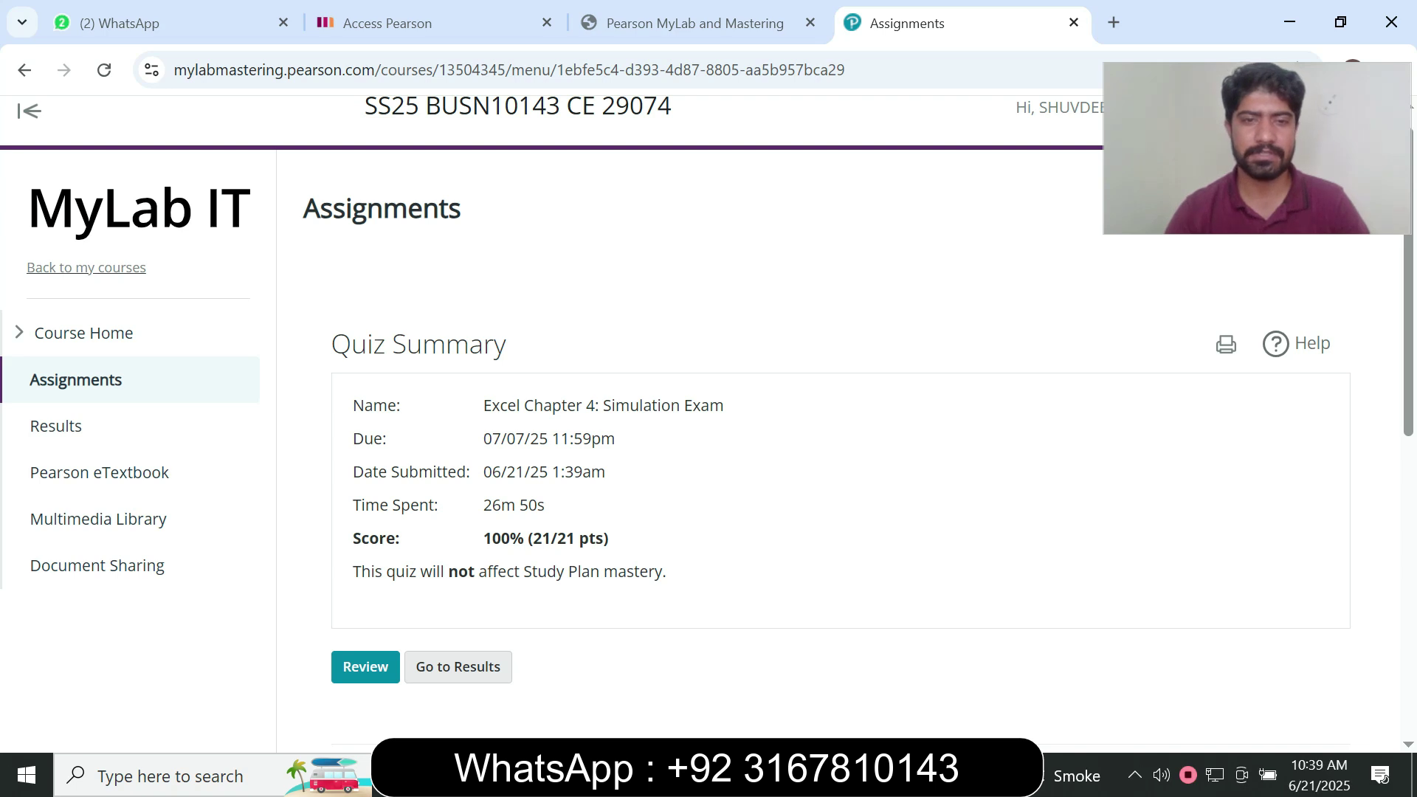
pyautogui.moveTo(483, 538); pyautogui.dragTo(624, 540)
pyautogui.click(627, 540)
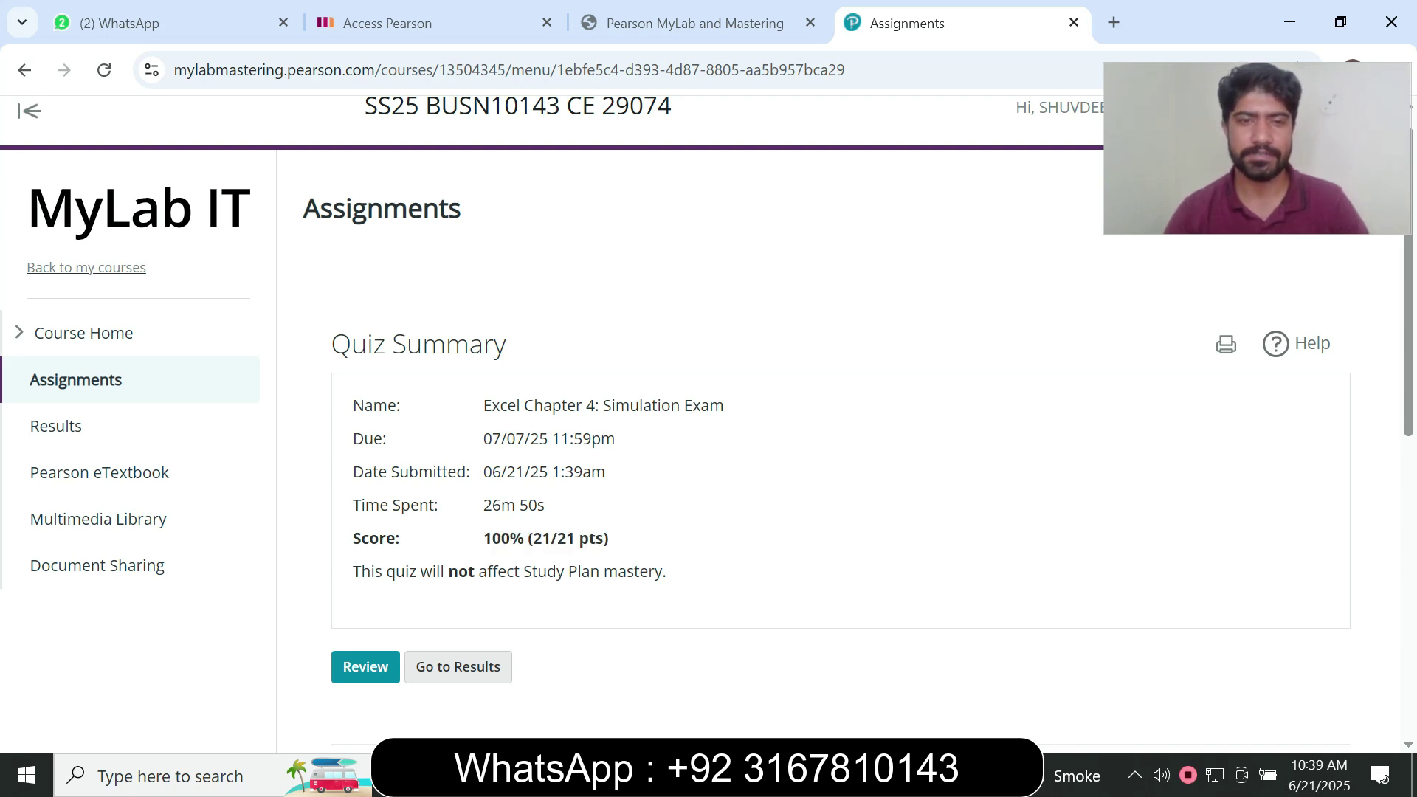
pyautogui.moveTo(483, 405); pyautogui.dragTo(624, 539)
pyautogui.click(624, 539)
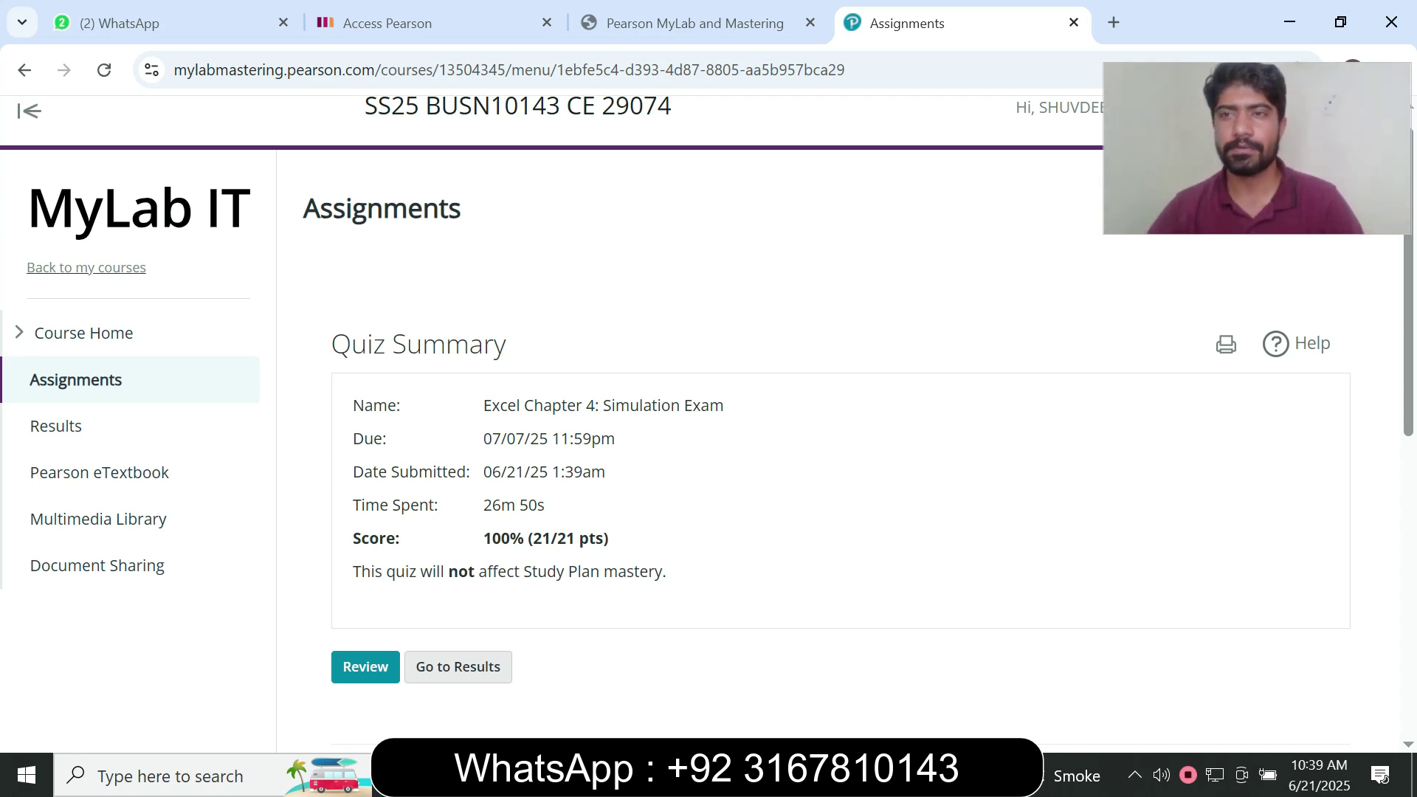
pyautogui.moveTo(1257, 148); pyautogui.dragTo(1081, 225)
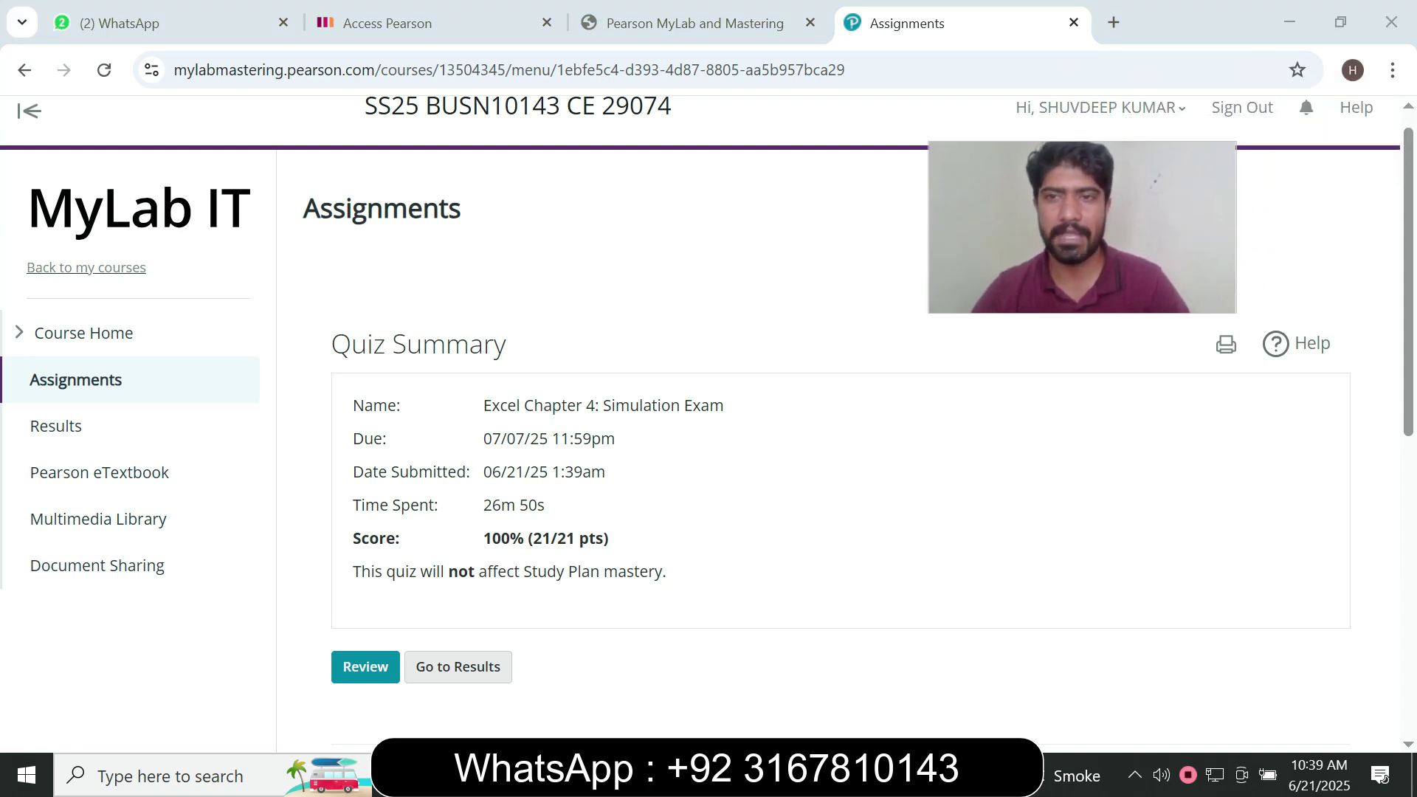